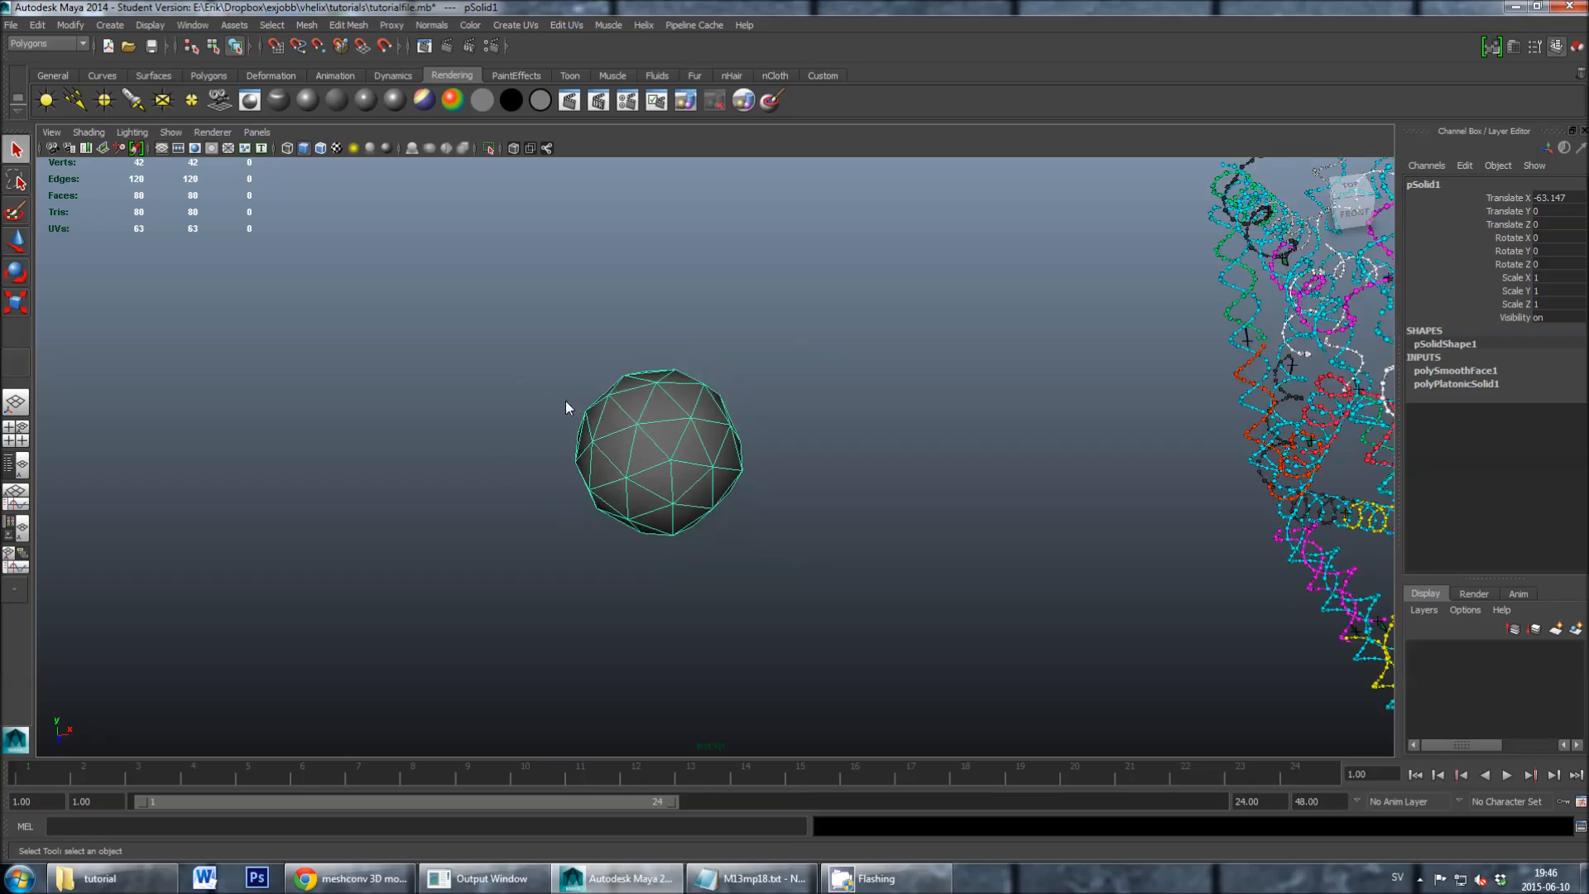
- Examine the triangulated ball mesh and the helix structure beside it from several viewpoints
middle_click_drag(847, 450, 685, 436, "alt")
scroll(685, 436, "up", 6)
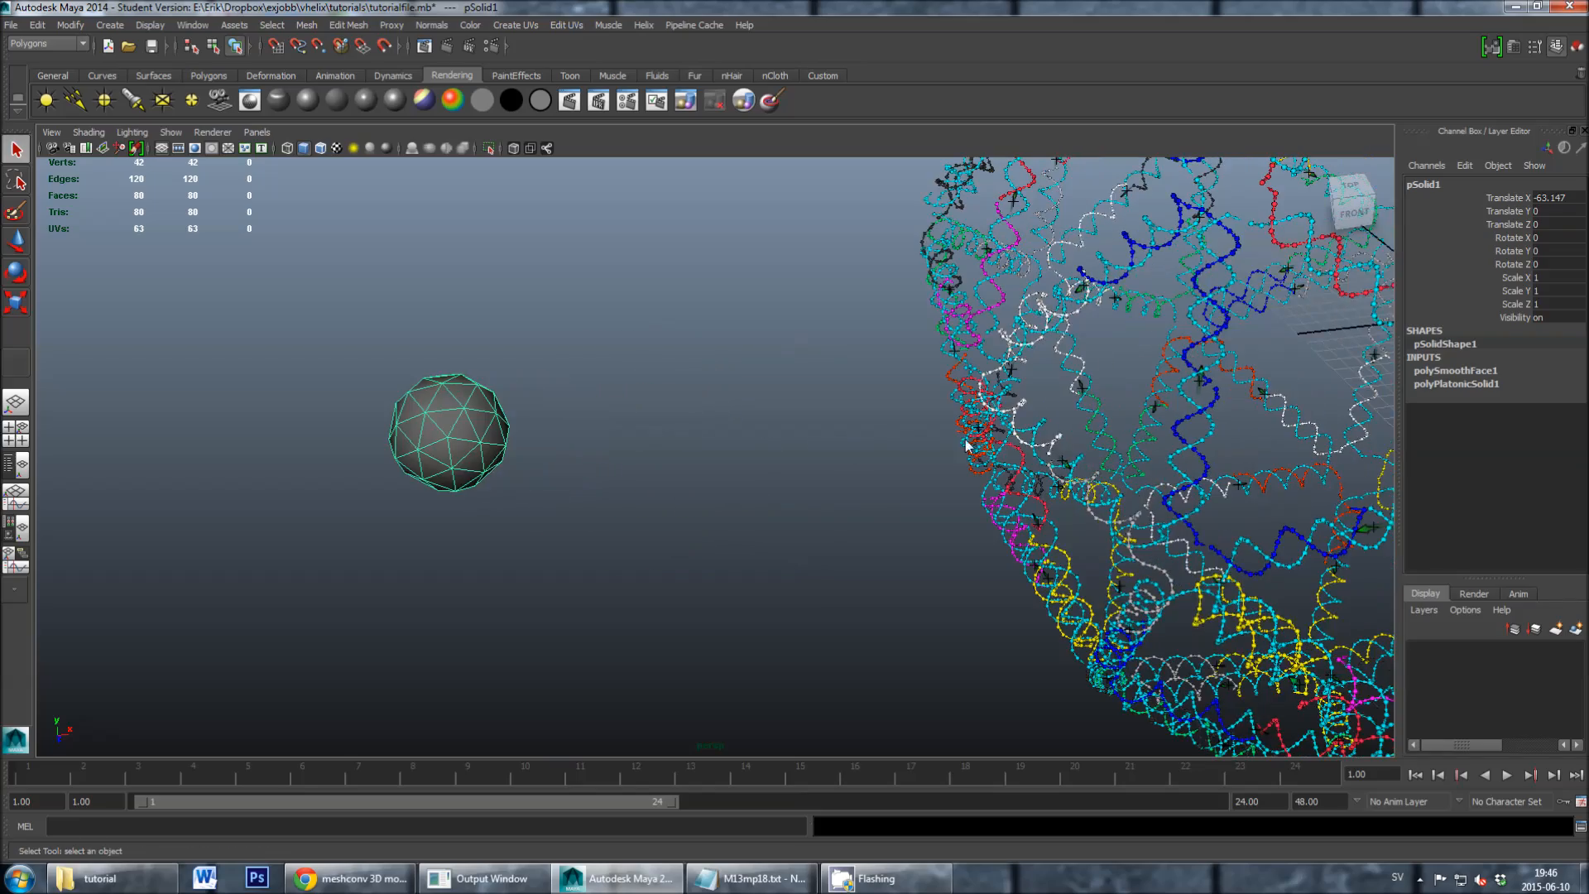
middle_click_drag(924, 439, 808, 432, "alt")
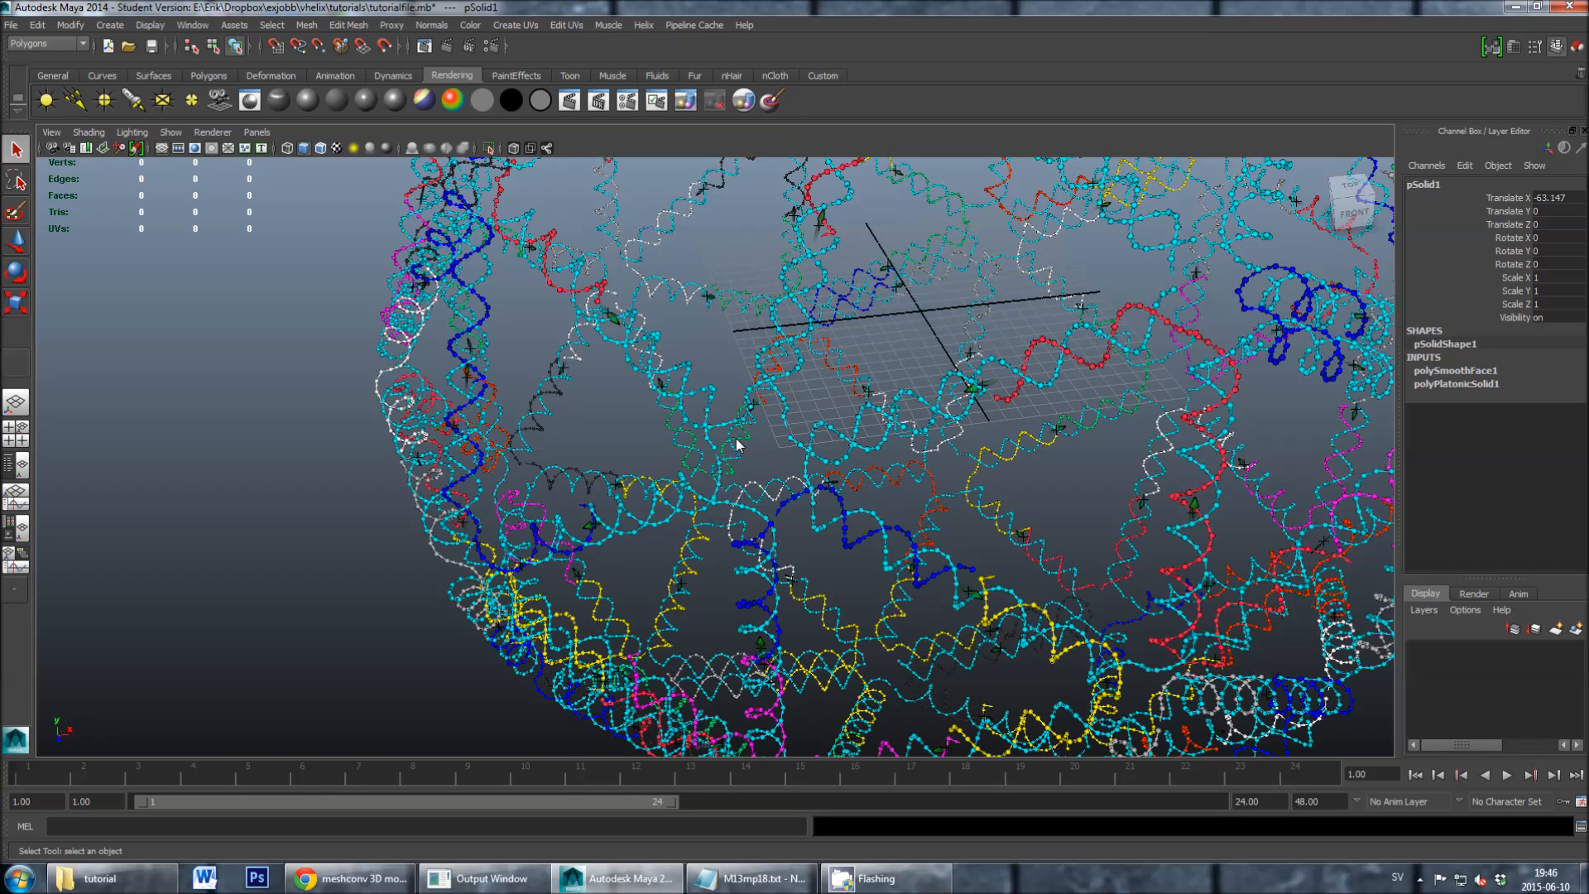
scroll(701, 439, "down", 1)
middle_click_drag(276, 508, 505, 503, "alt")
middle_click_drag(364, 500, 473, 505, "alt")
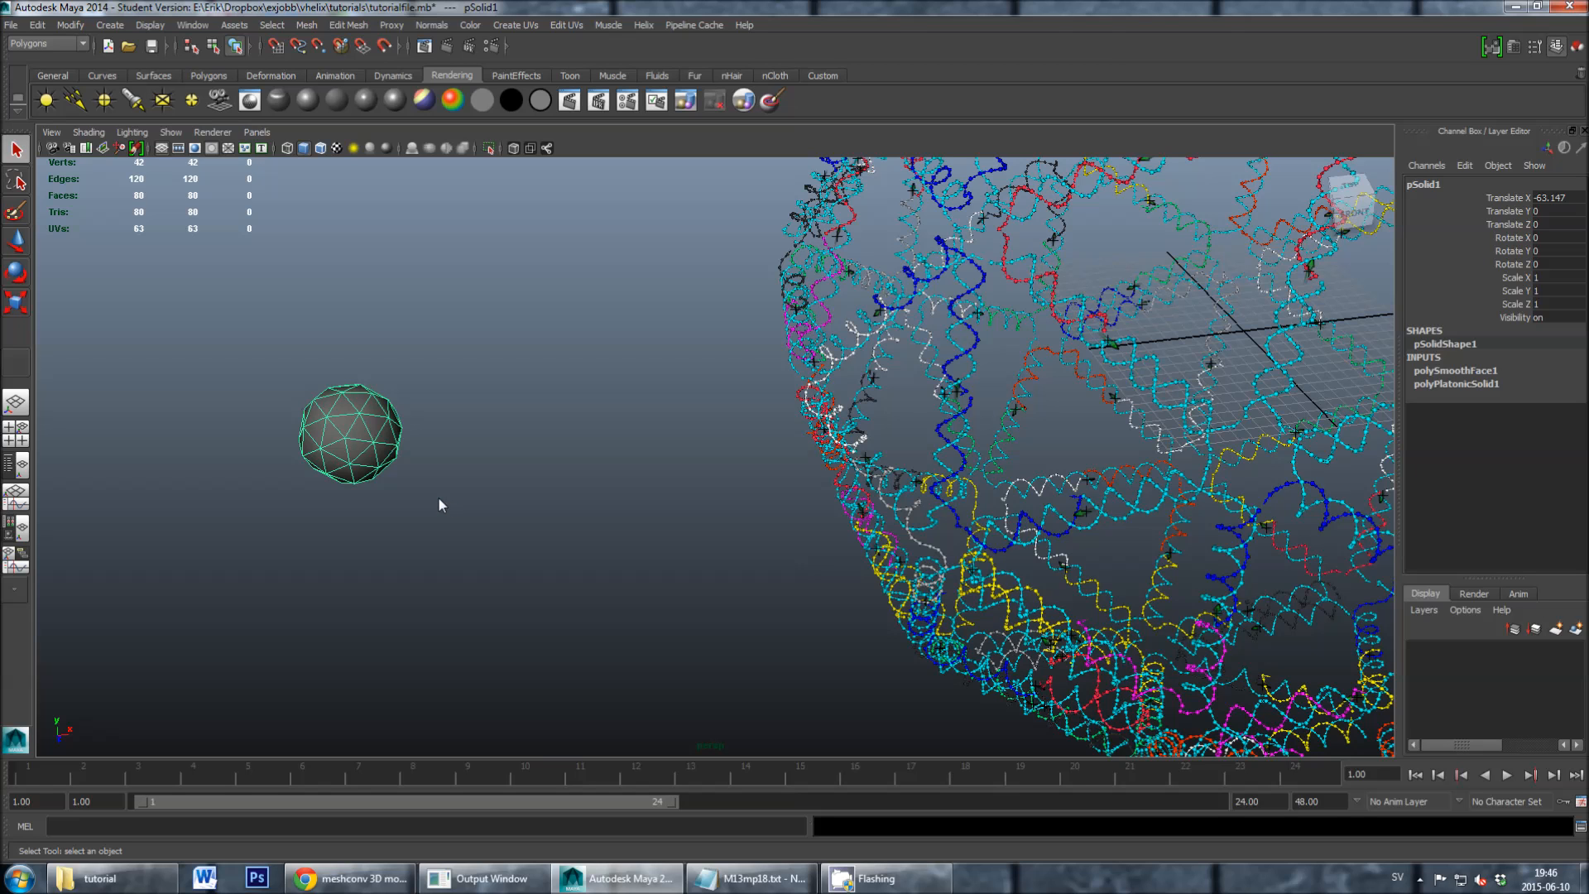
middle_click_drag(439, 498, 621, 491, "alt")
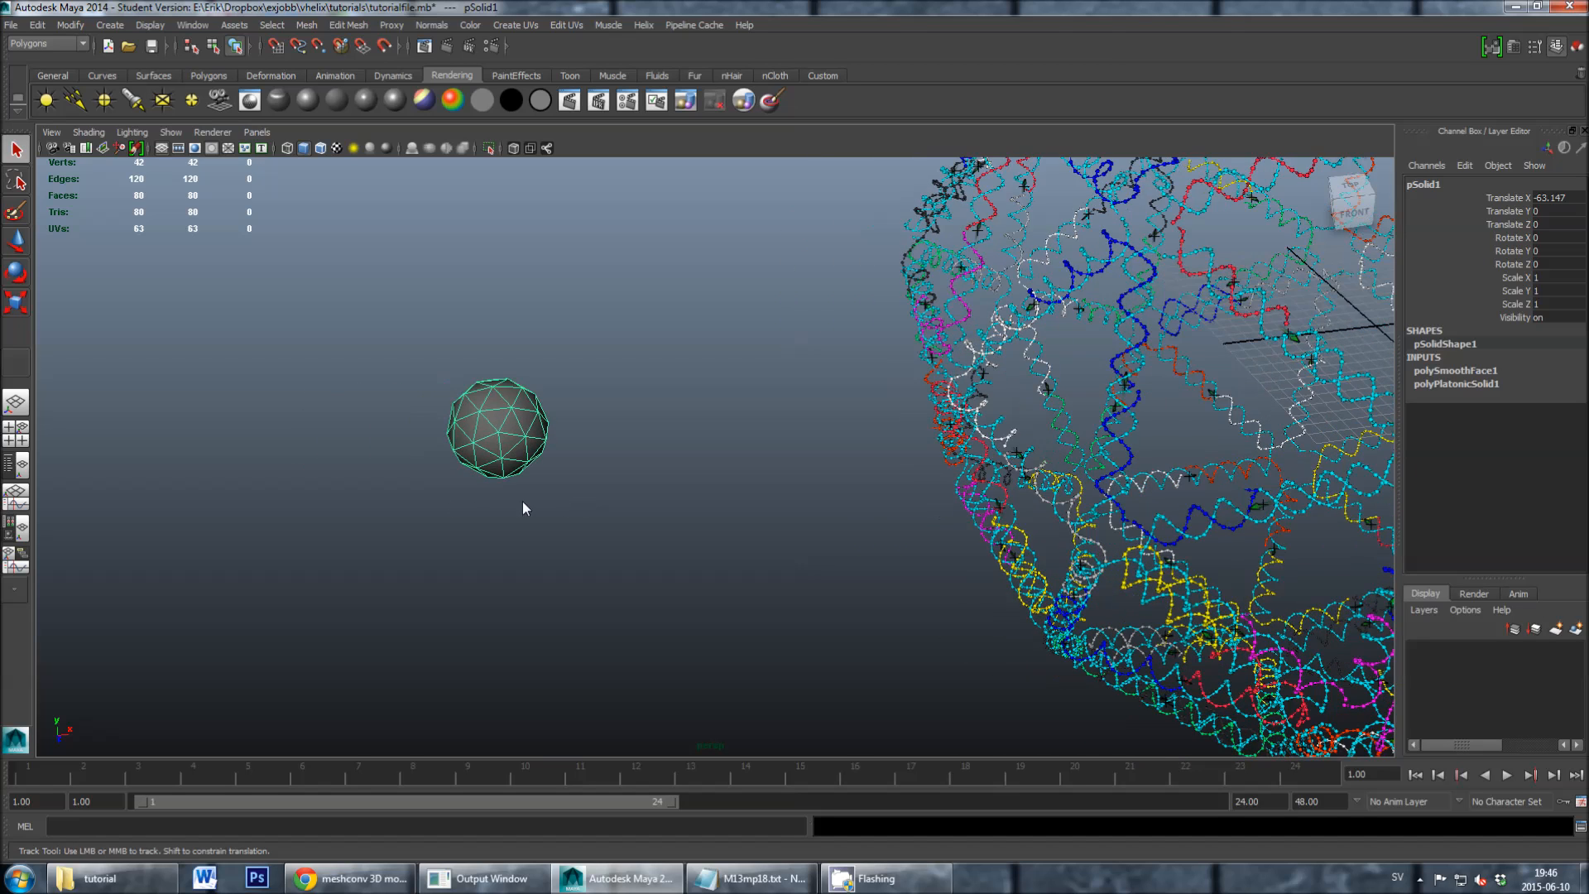
middle_click_drag(523, 500, 594, 503, "alt")
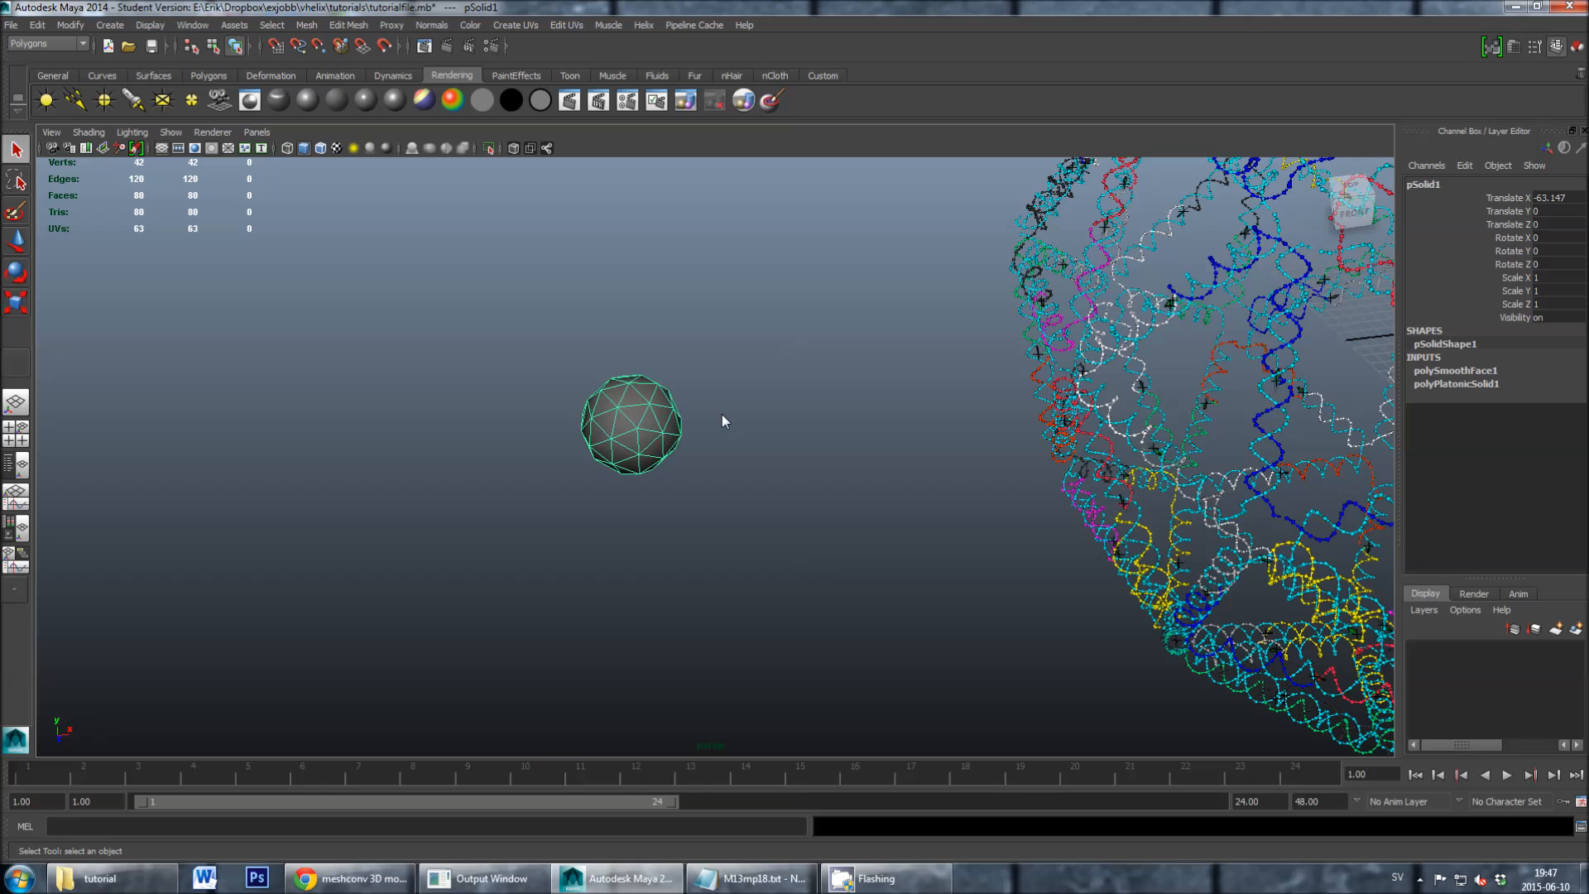
left_click_drag(618, 374, 639, 389, "alt")
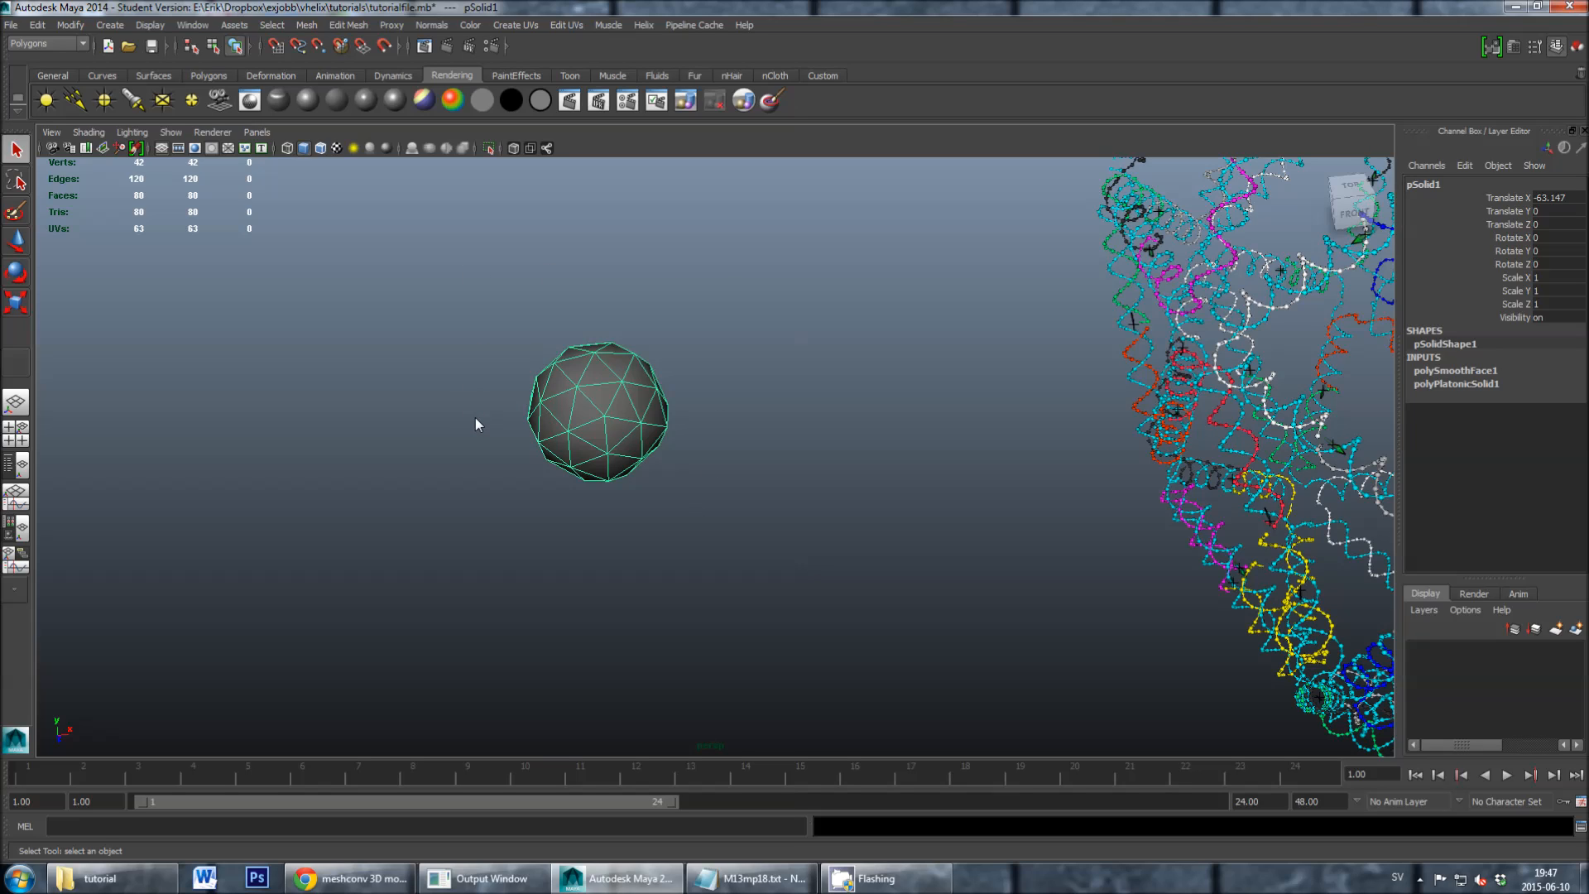
left_click(643, 25)
left_click(642, 27)
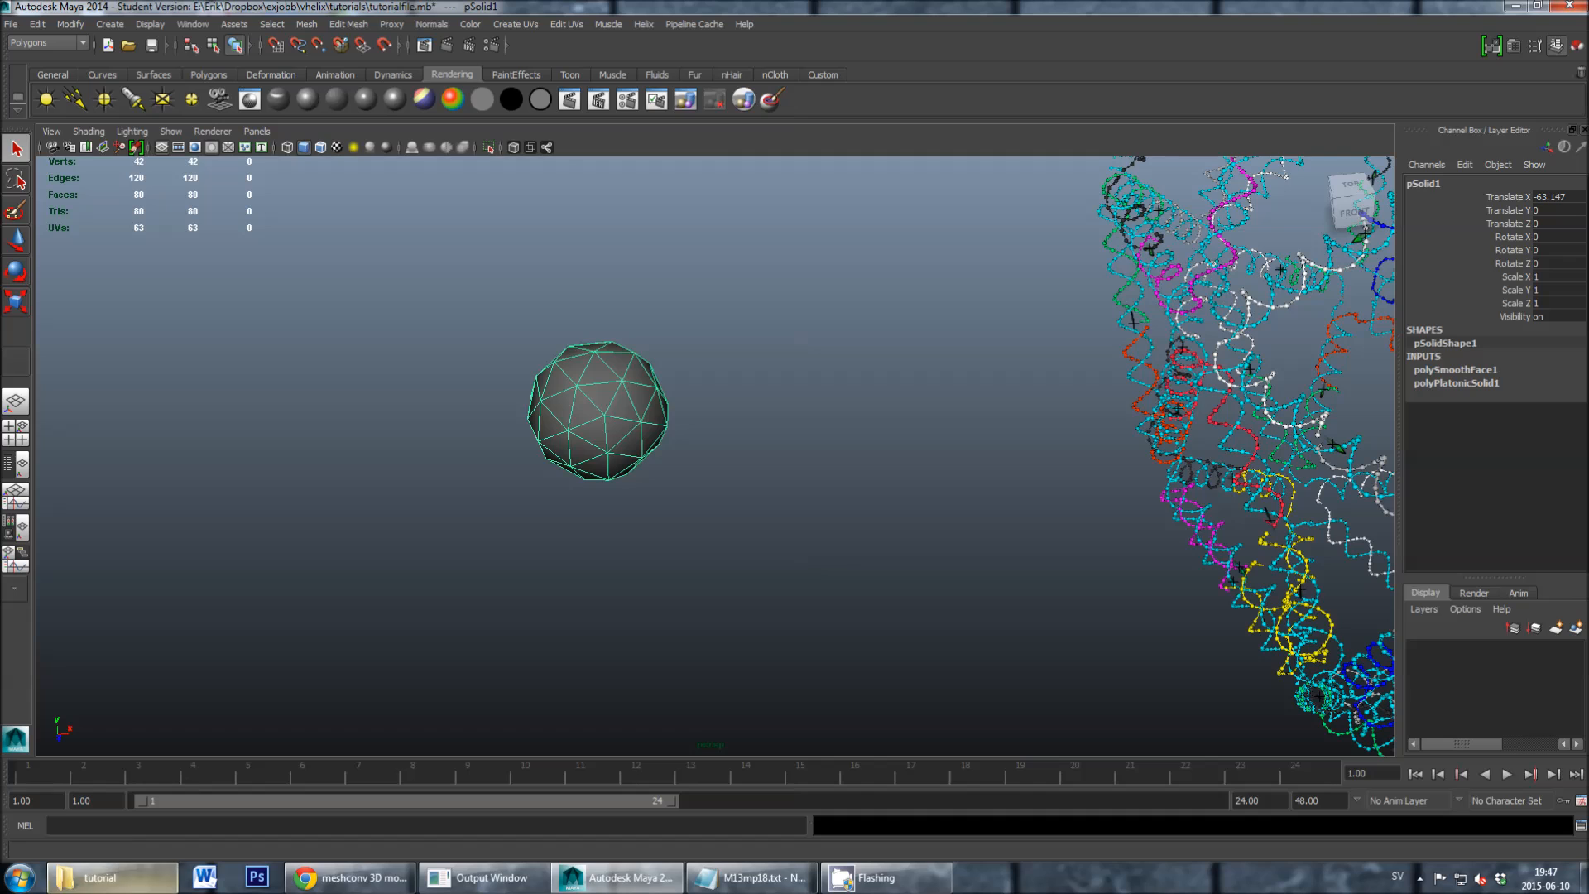
- Review the files in the tutorial folder and the meshconv 3D model converter web page in Chrome, and return to Maya
left_click(104, 878)
left_click_drag(634, 135, 738, 188)
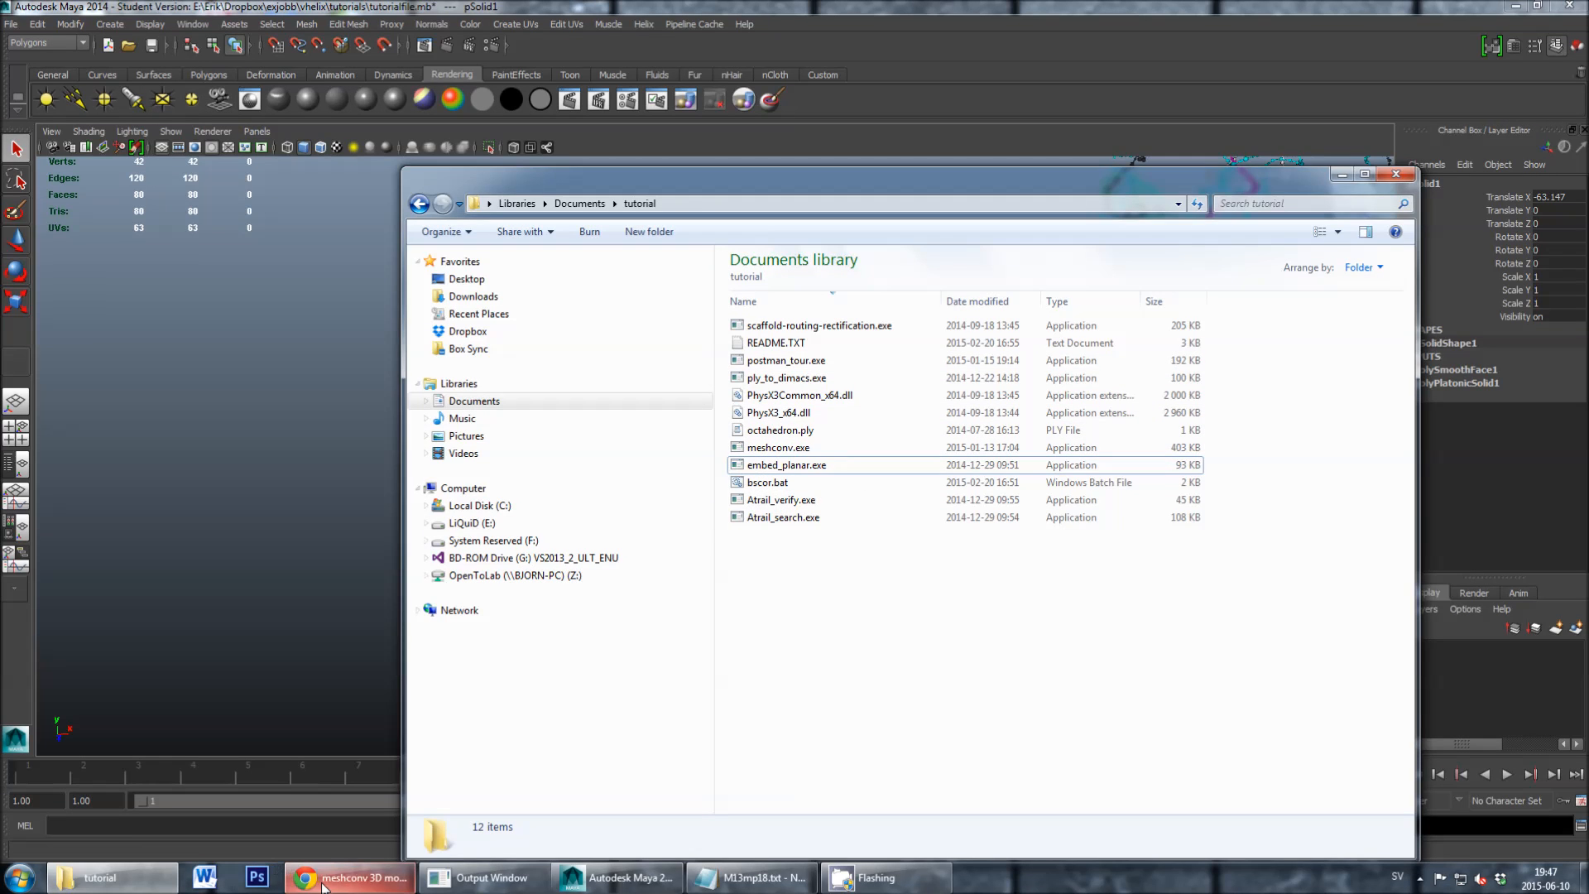
left_click(347, 877)
left_click_drag(1028, 117, 748, 136)
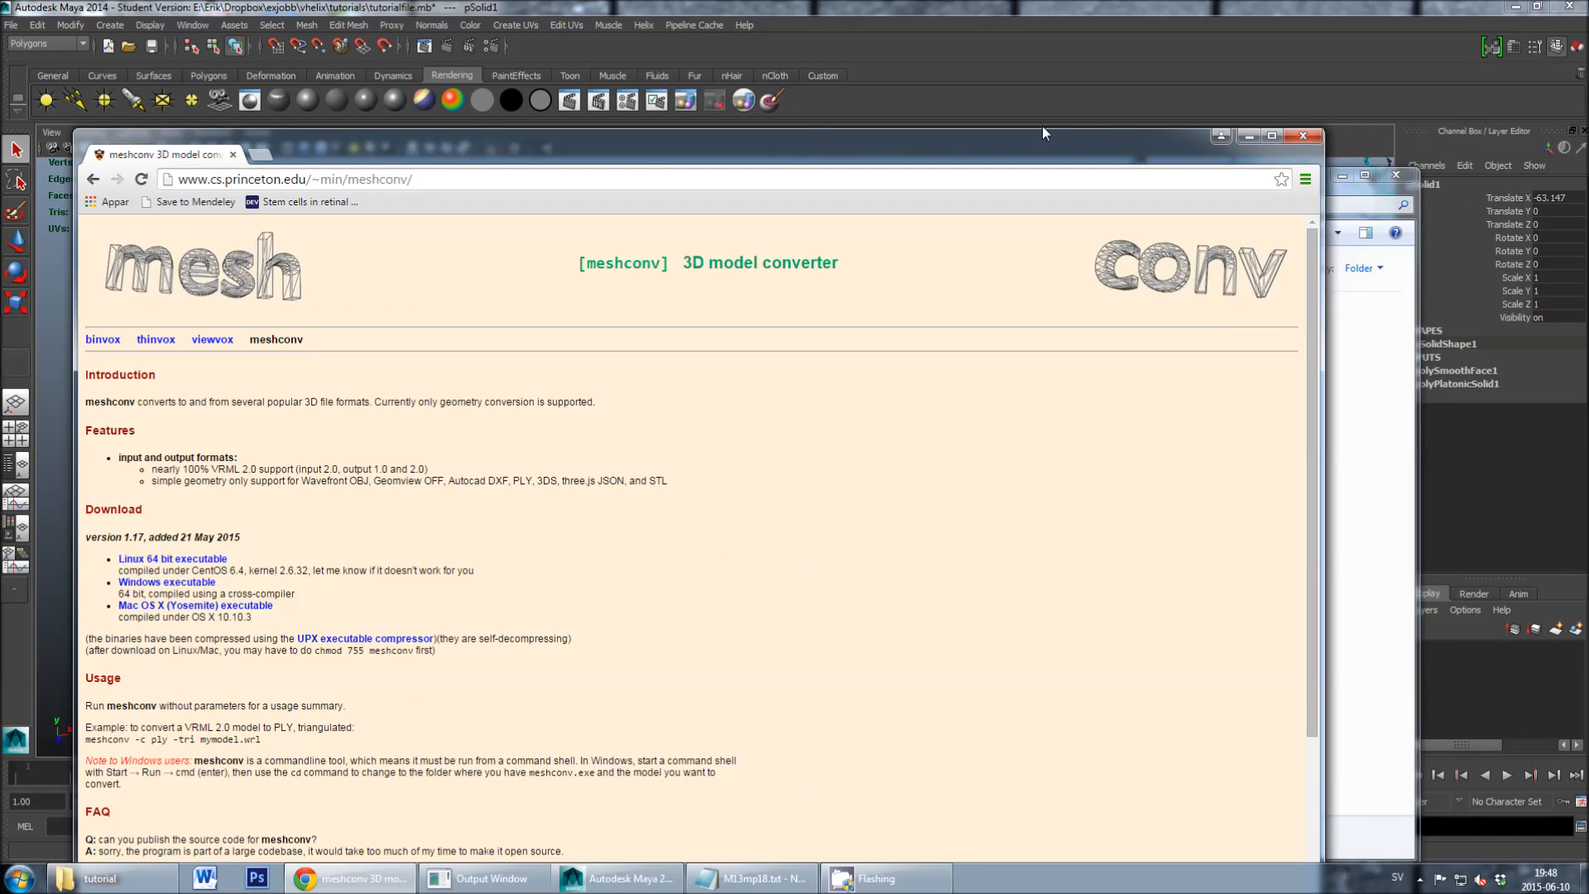
left_click(1245, 136)
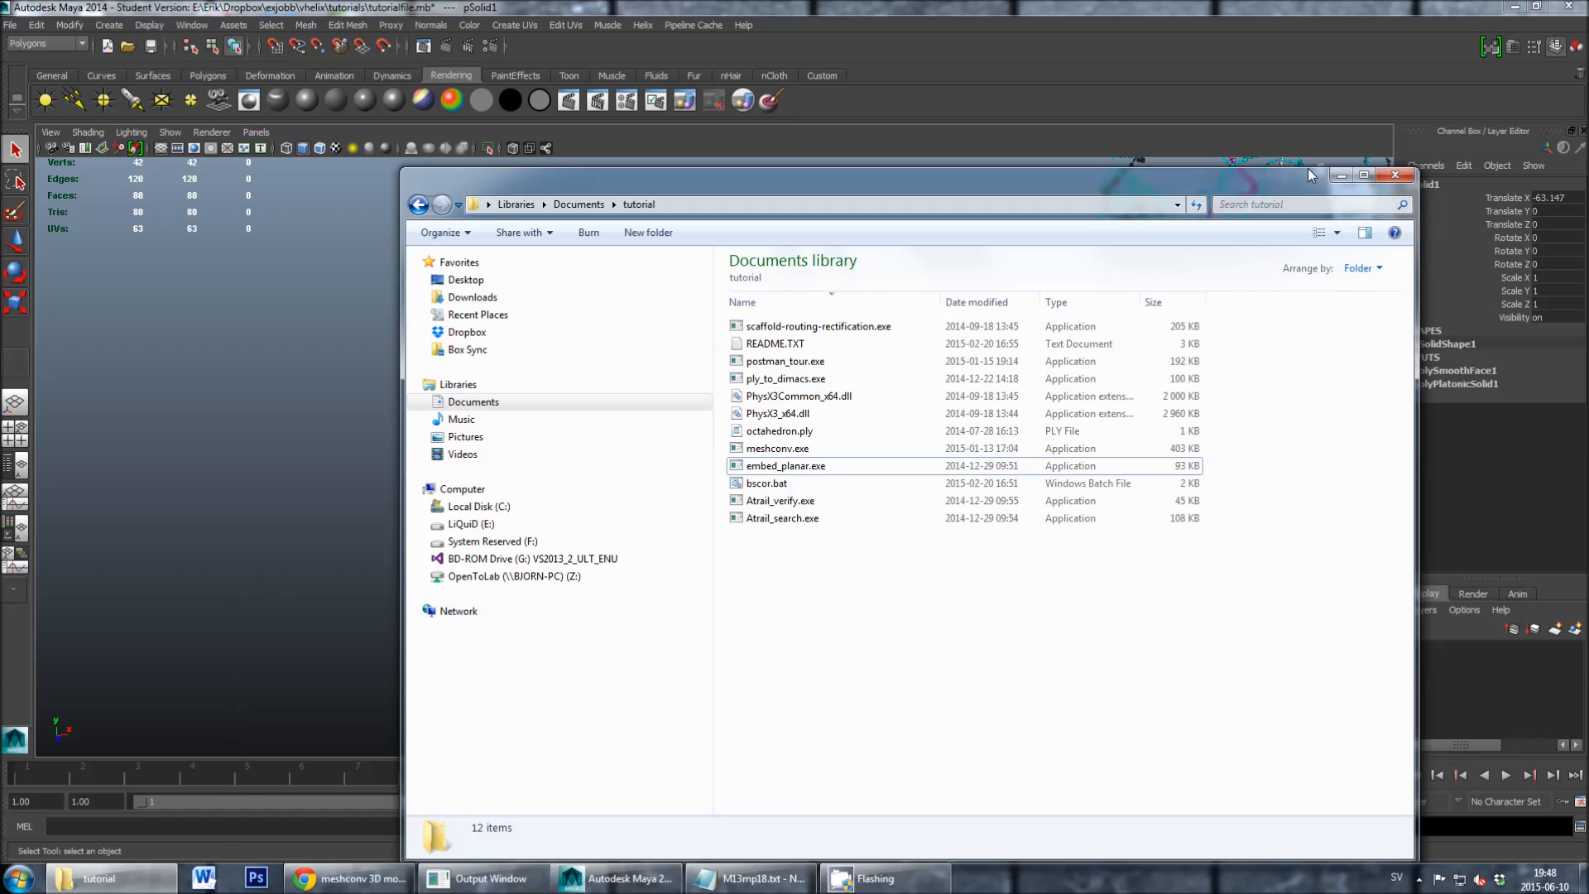
left_click(1274, 176)
left_click_drag(1271, 181, 1204, 174)
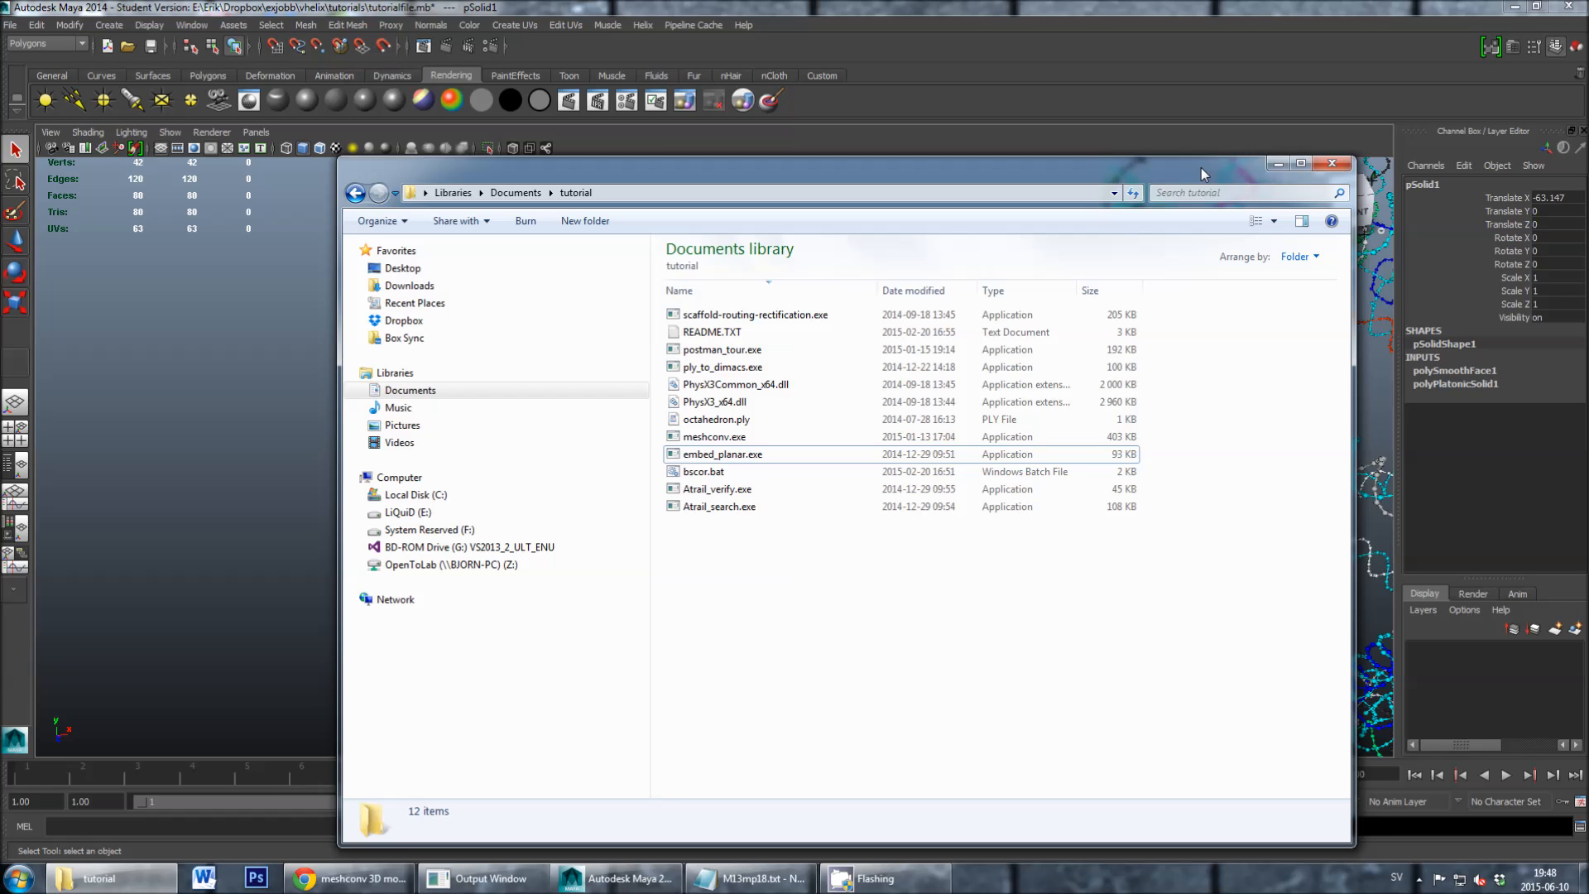
left_click(1275, 164)
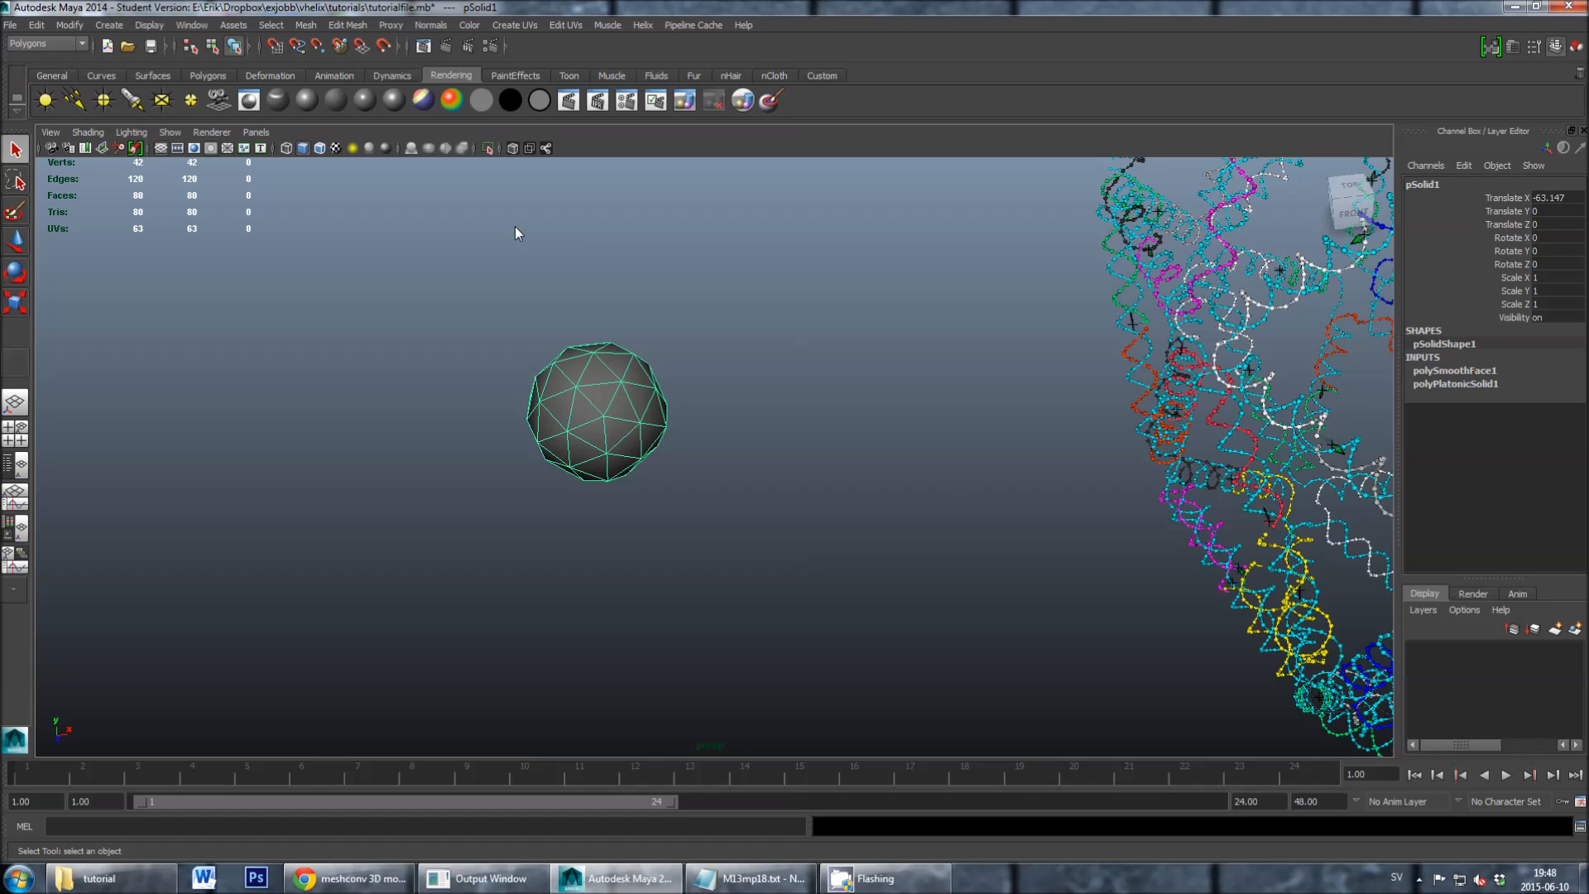
- Start a new scene without saving the changes to tutorialfile.mb
left_click(12, 25)
left_click(18, 50)
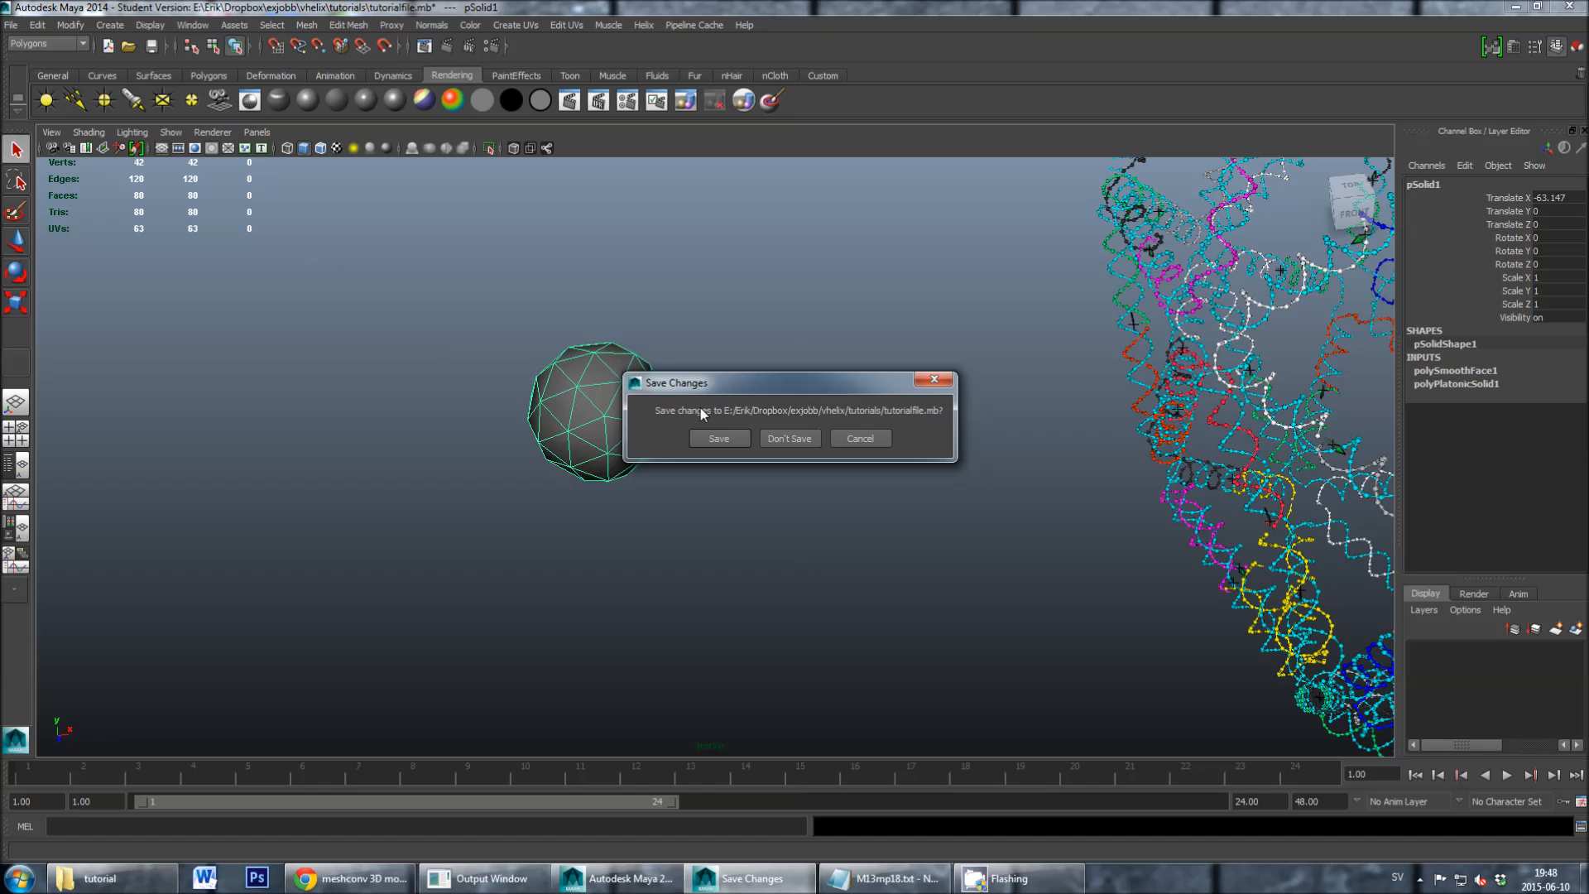
left_click(768, 438)
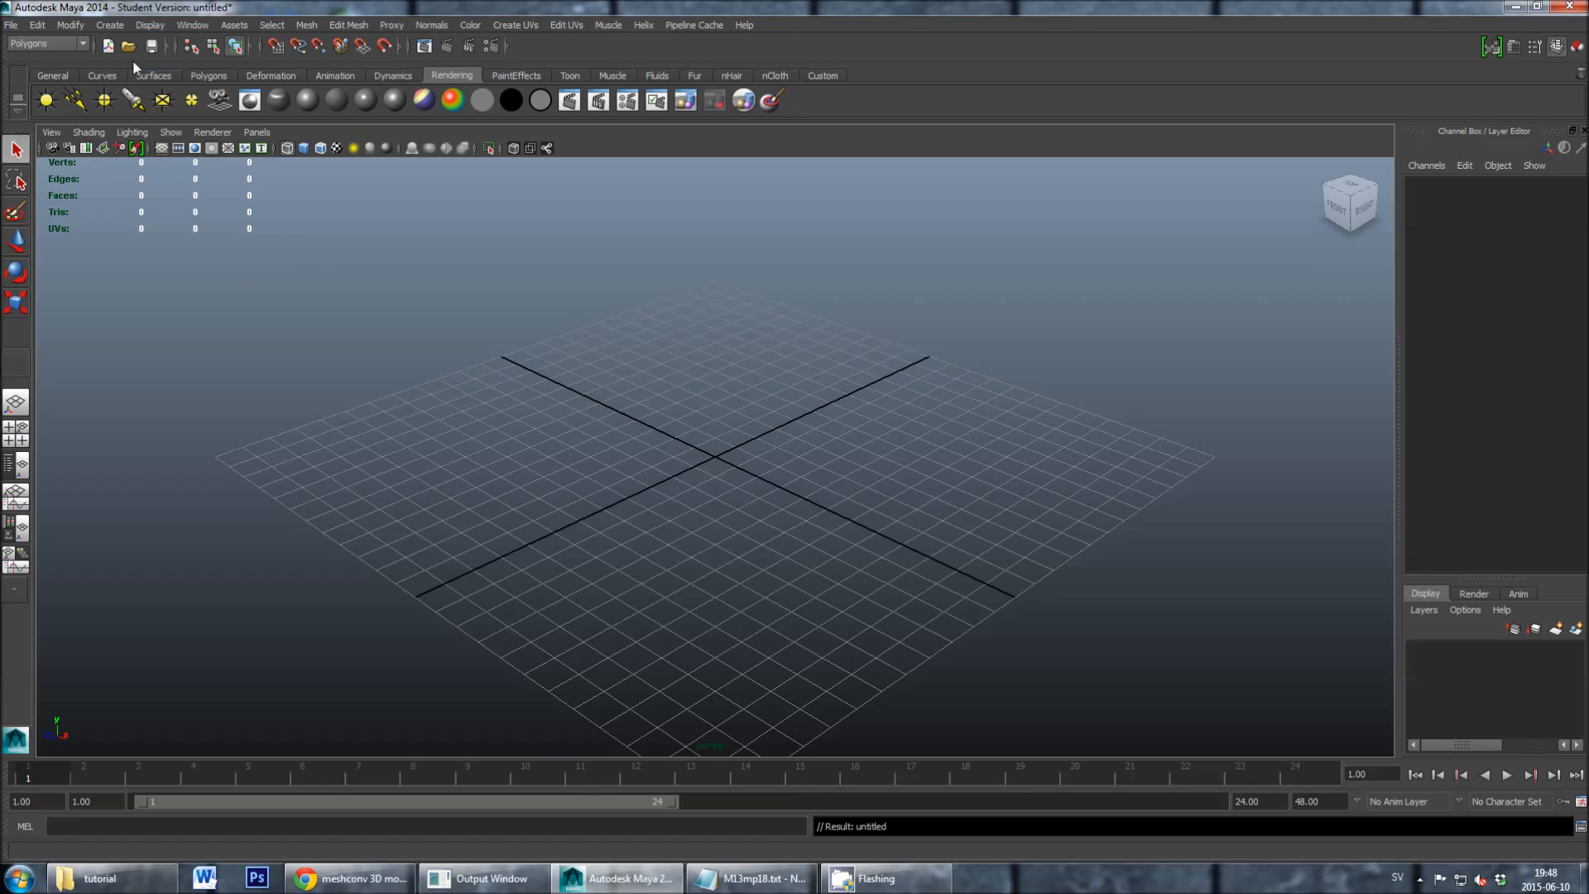
- Check the heads-up display options to make sure Poly Count is shown in the viewport
left_click(145, 24)
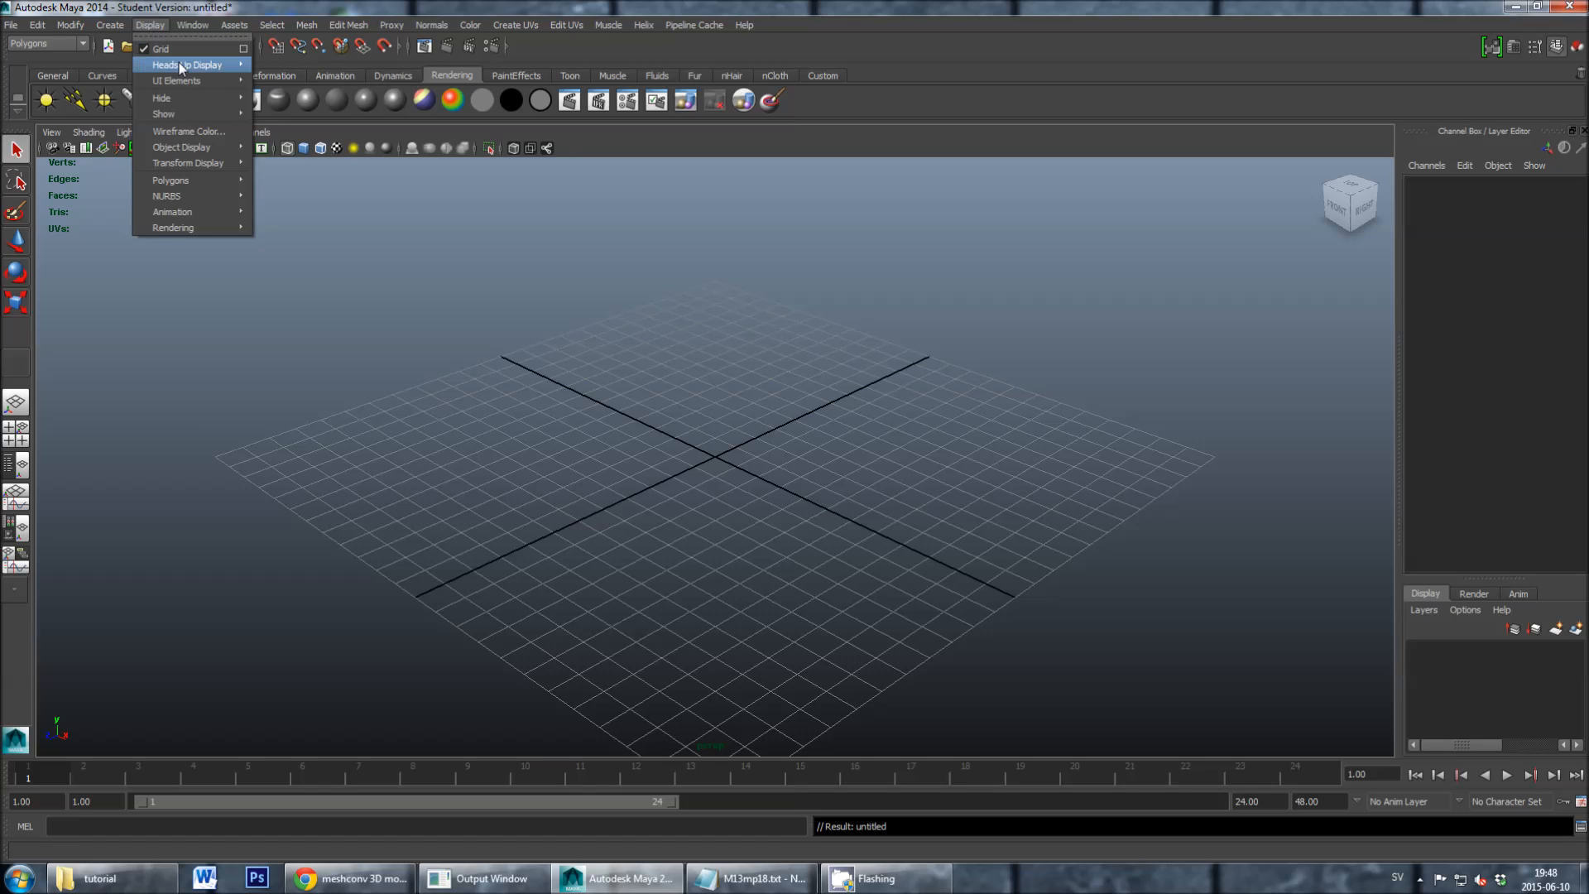
mouse_move(178, 63)
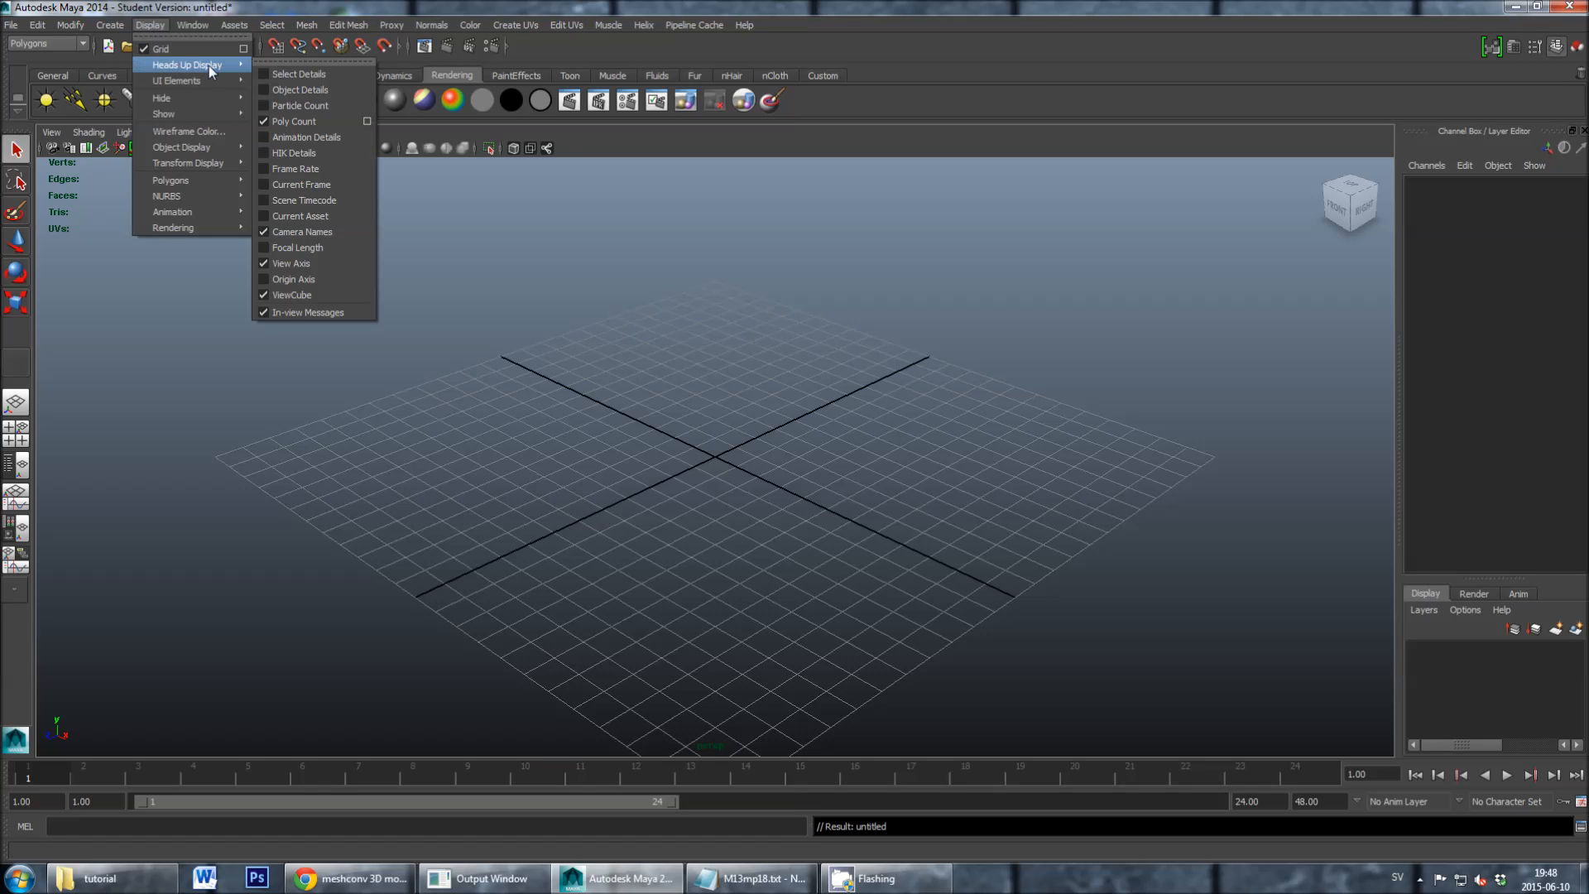
left_click(260, 121)
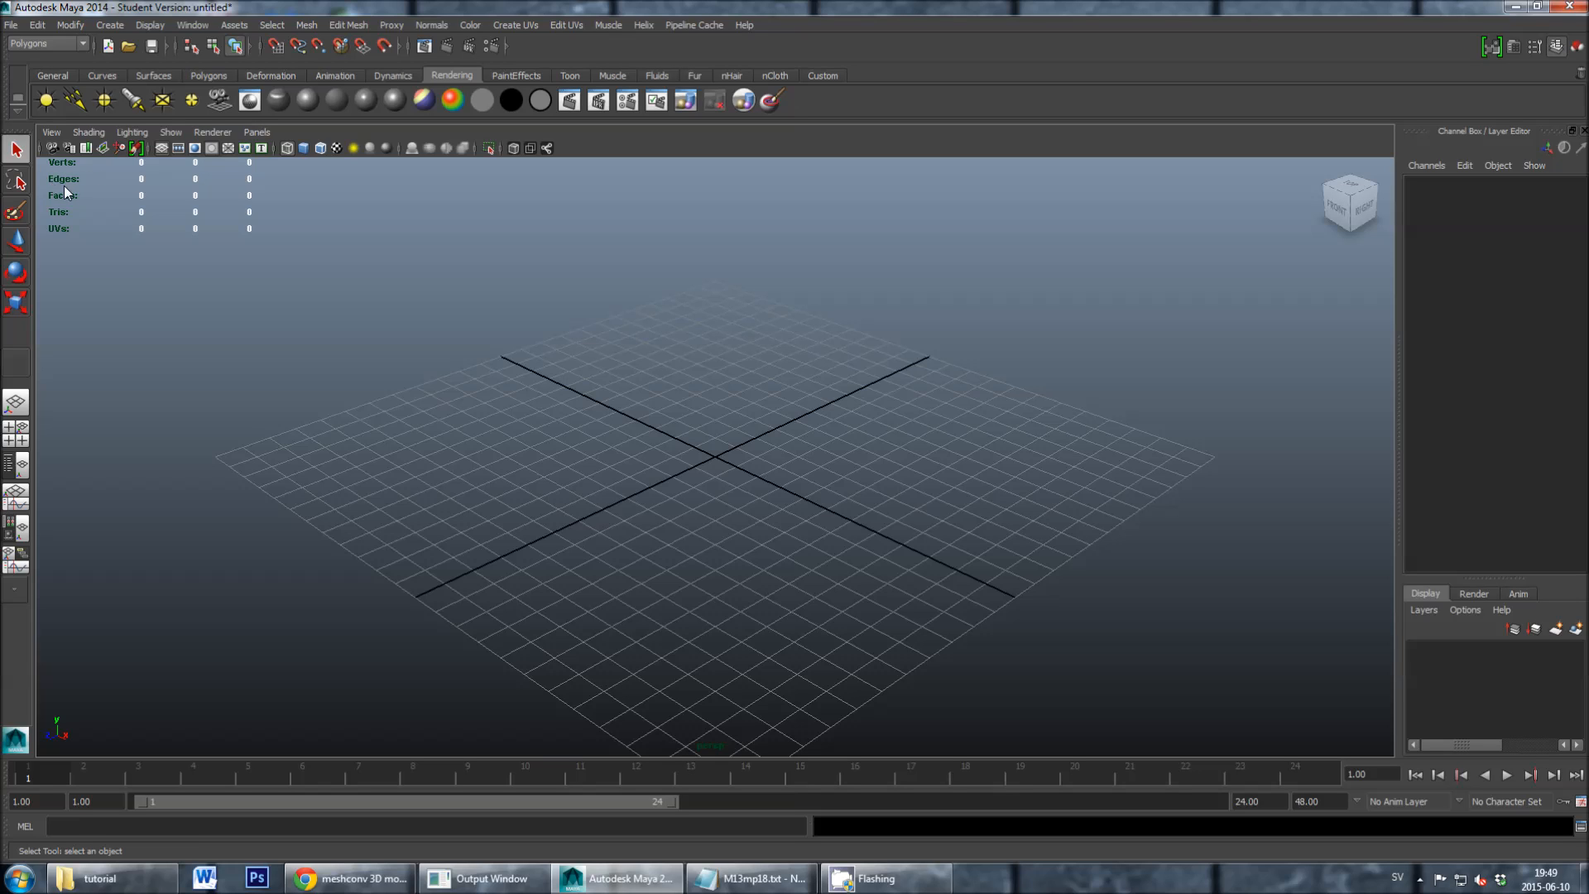
- Create a polygon platonic solid of type Icosahedron with radius 4 and the Y axis
scroll(606, 401, "down", 2)
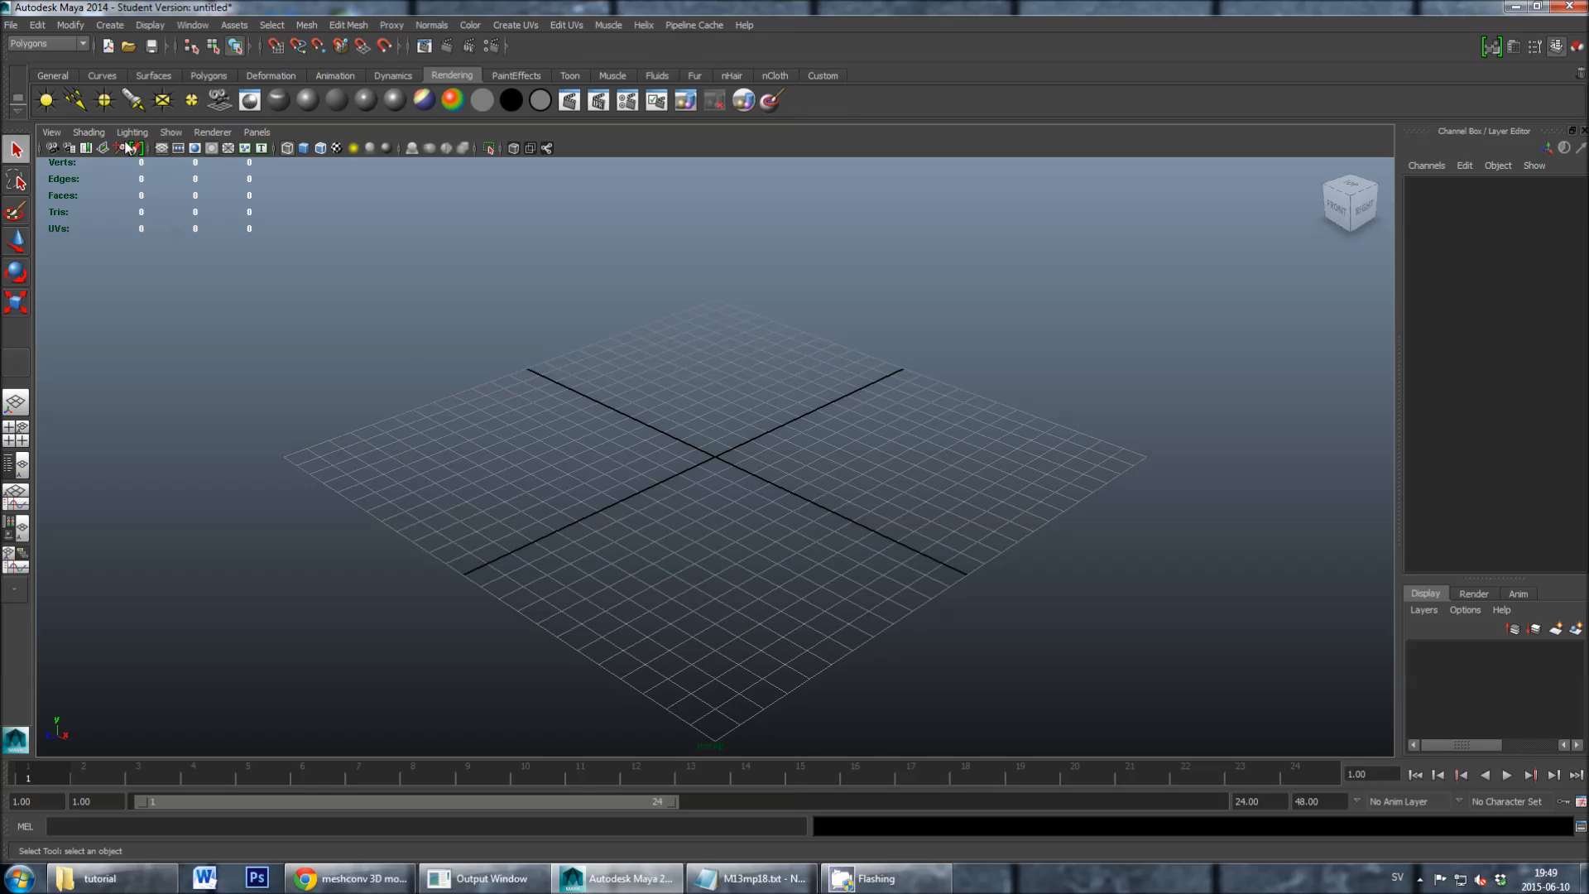
left_click(82, 45)
left_click(82, 46)
left_click(108, 25)
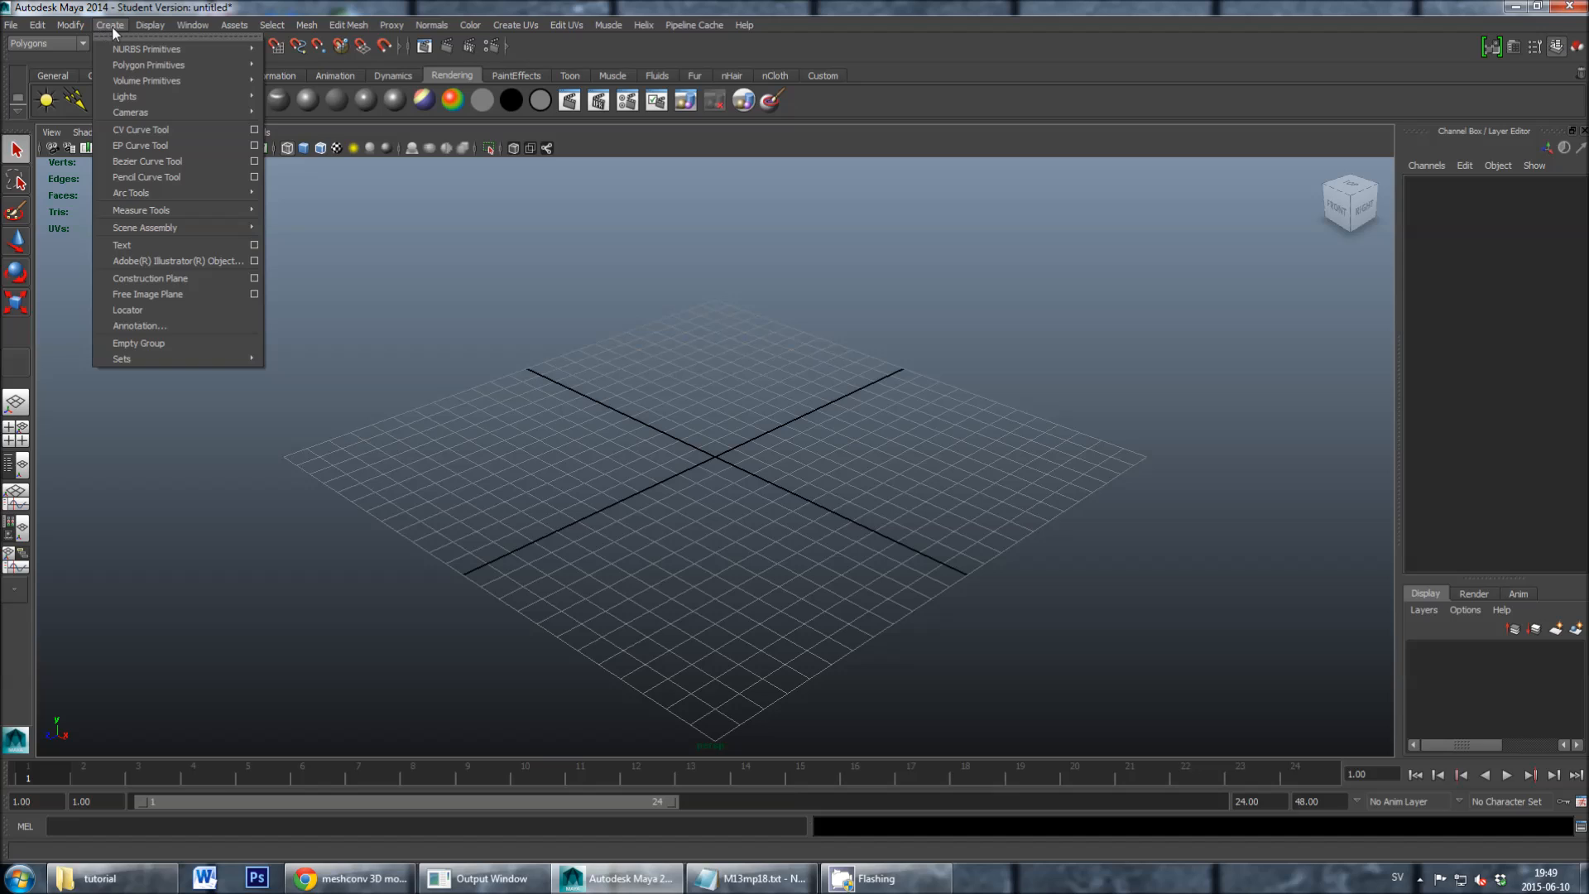
mouse_move(132, 71)
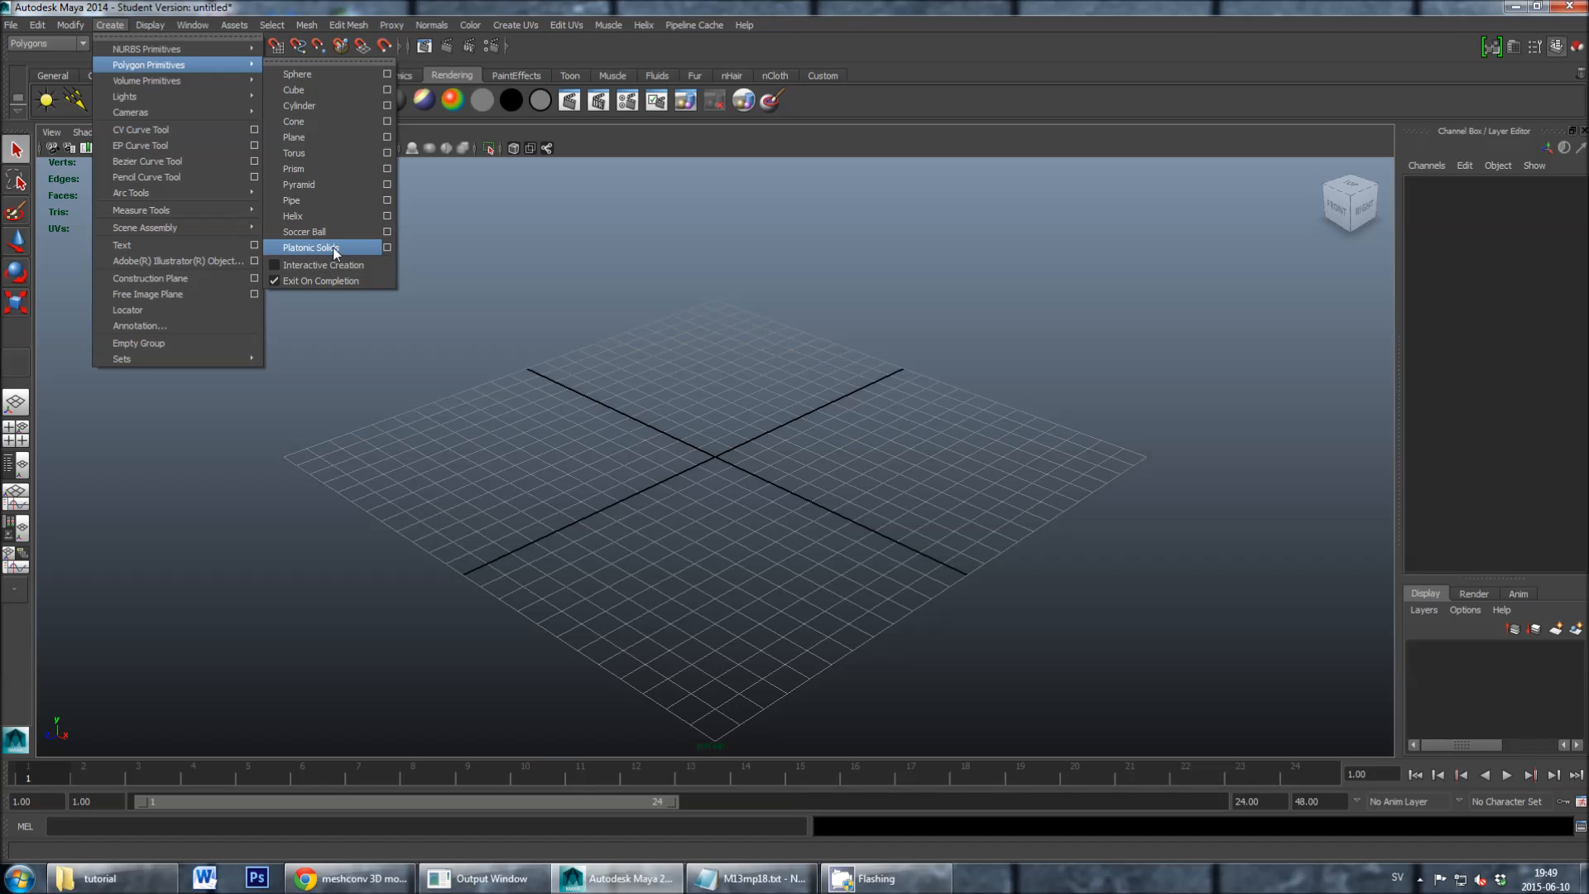
left_click(386, 248)
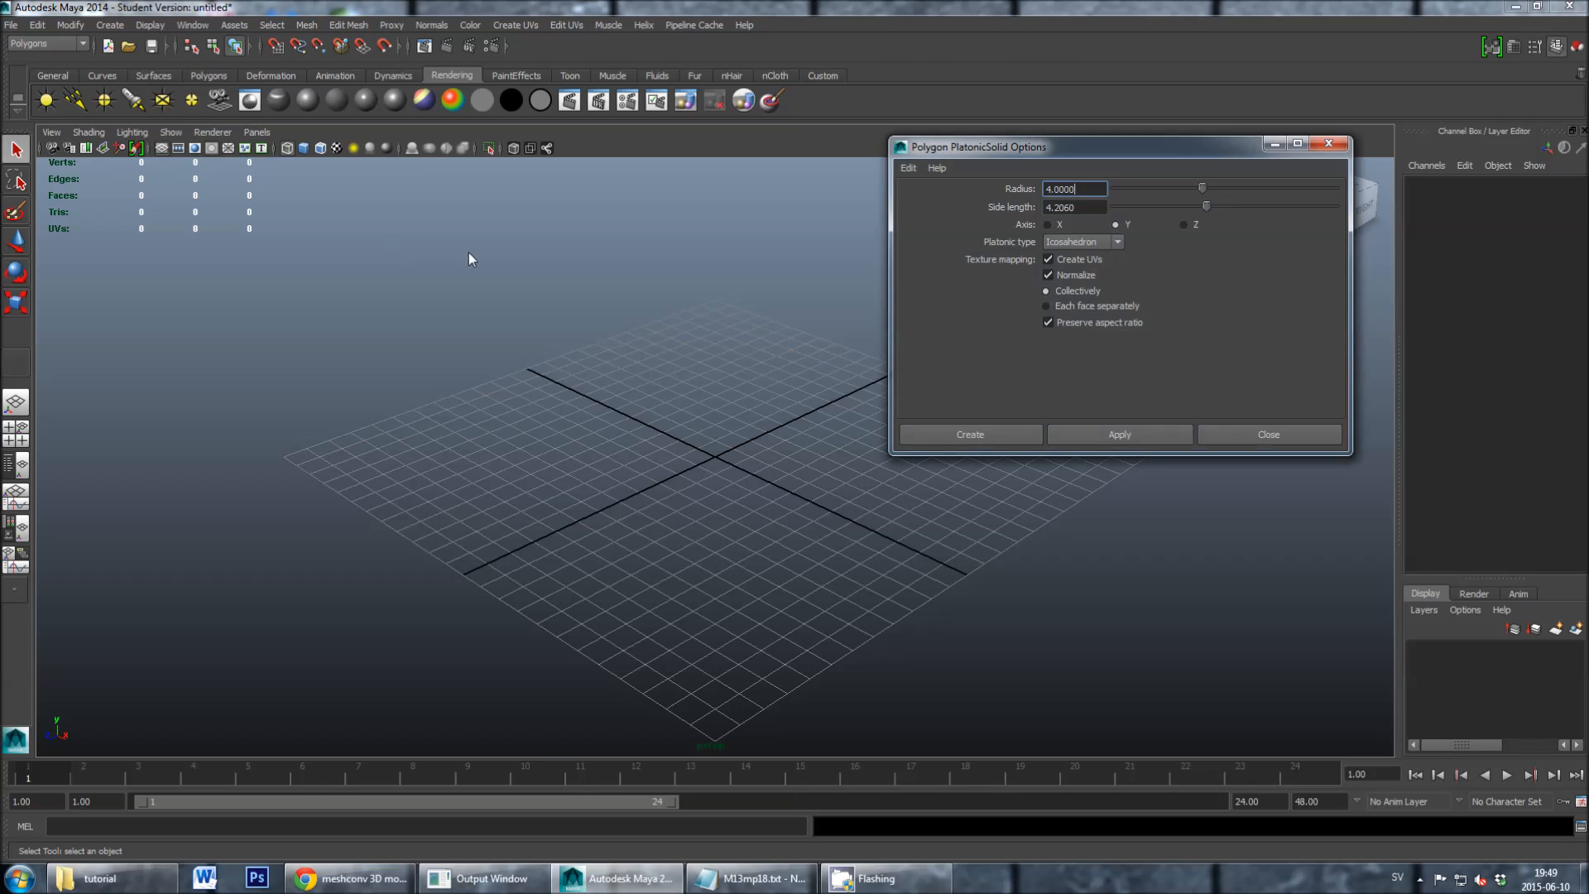
left_click_drag(952, 151, 789, 193)
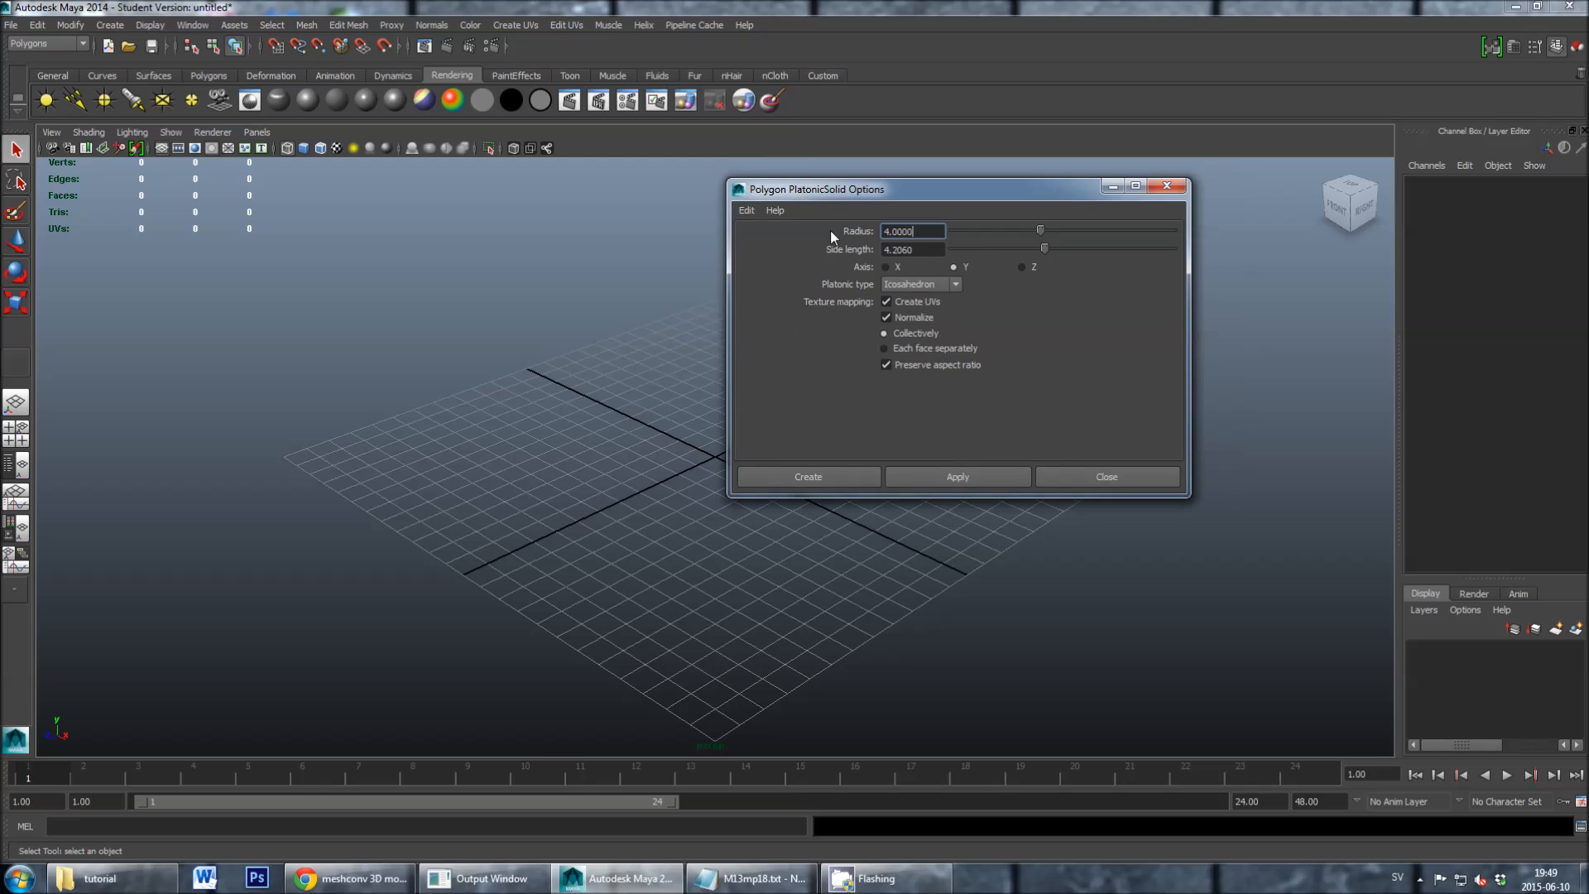
left_click(932, 285)
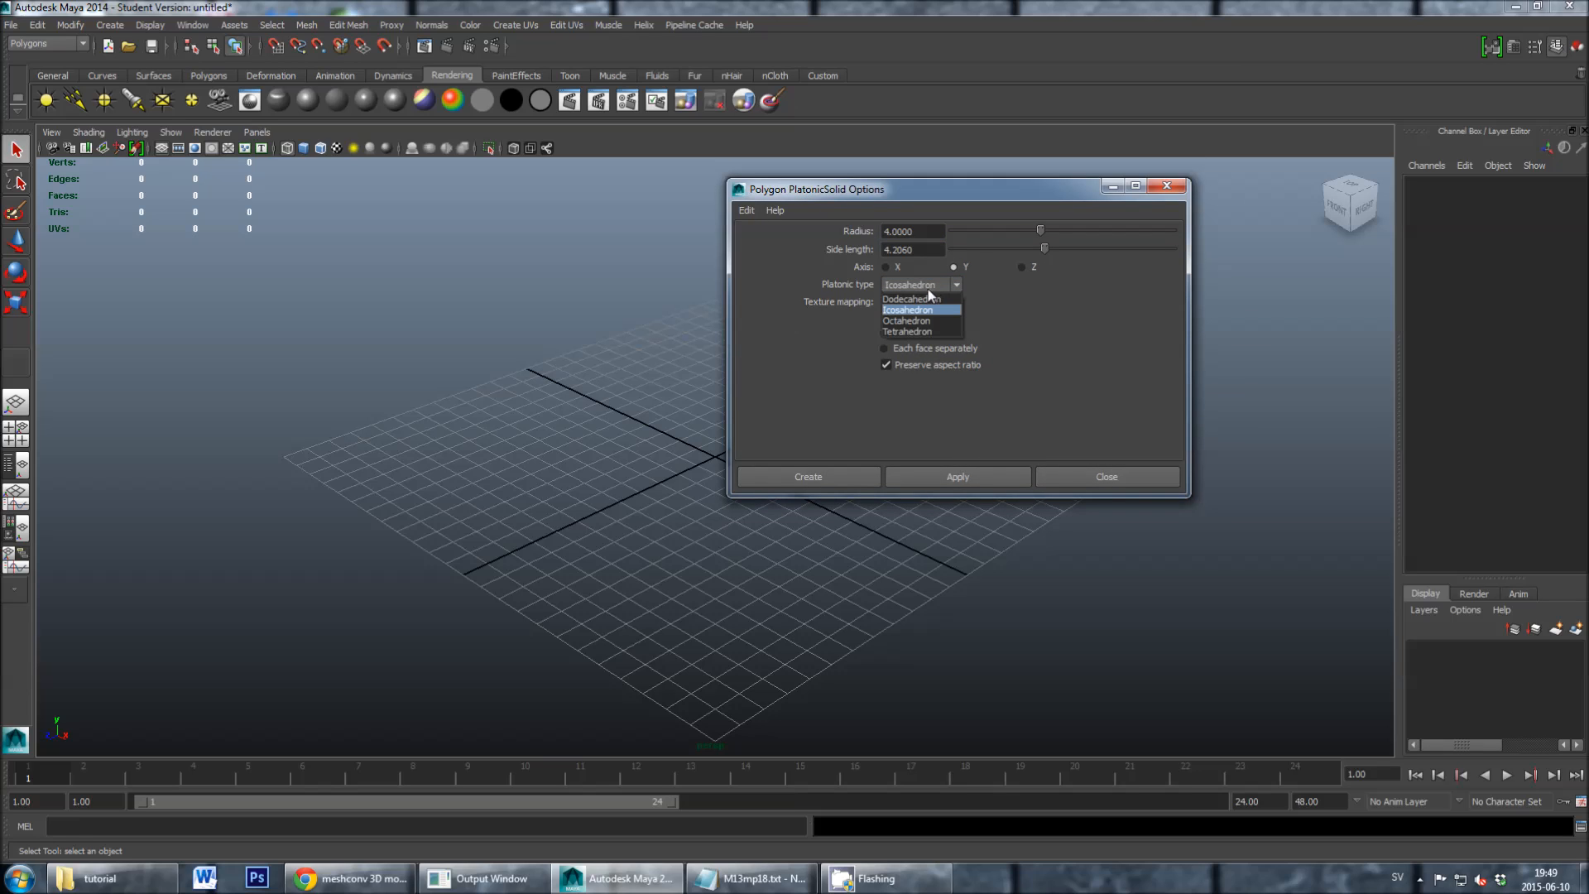
left_click(917, 308)
left_click_drag(925, 196, 863, 226)
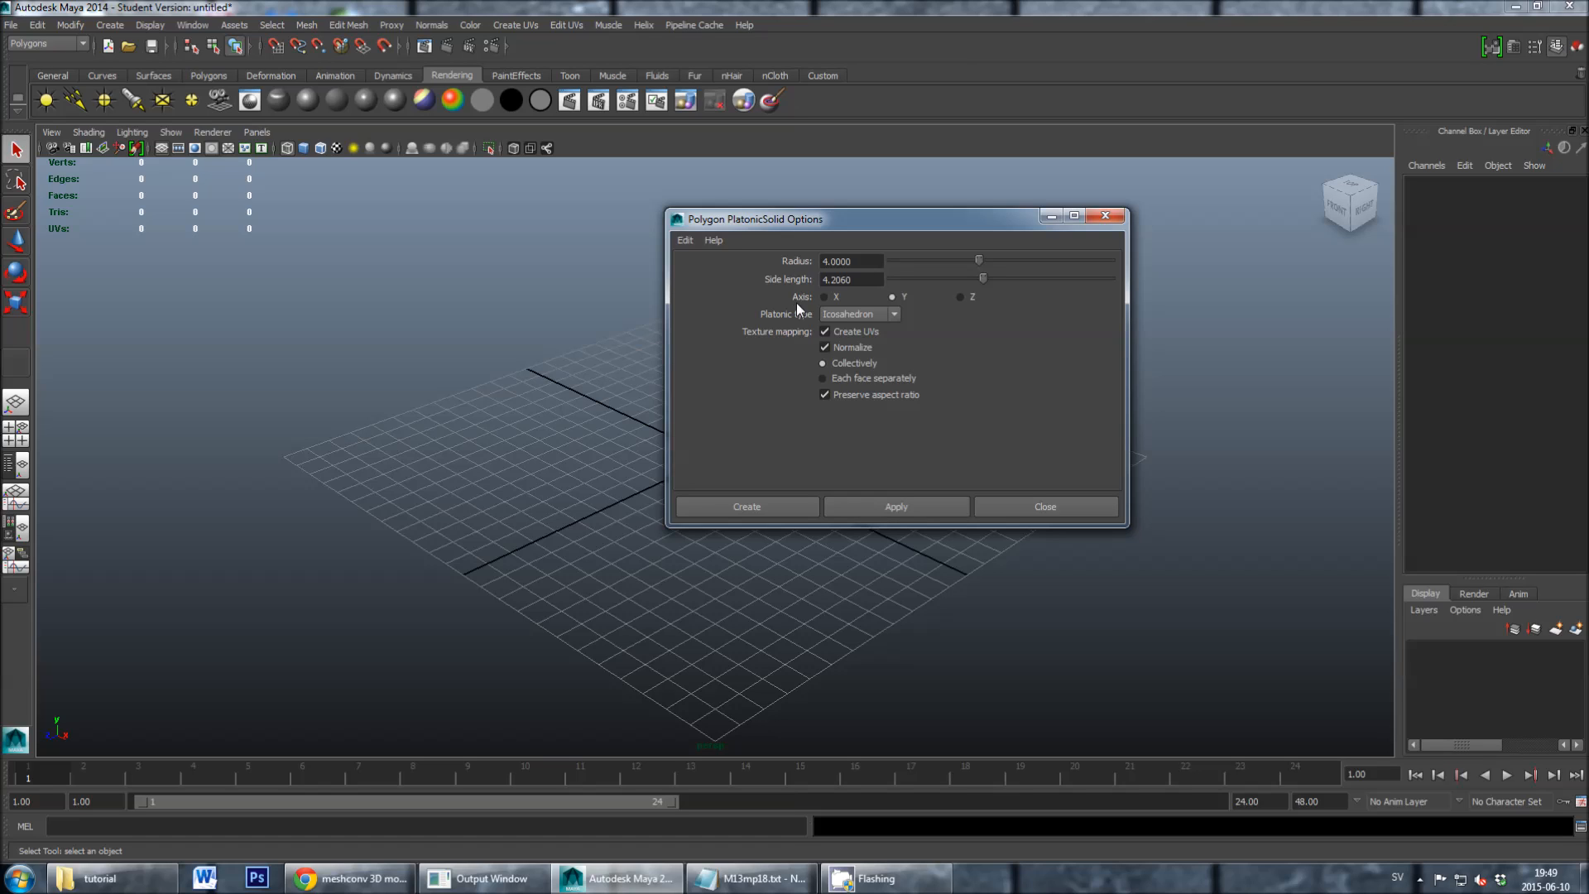
left_click(782, 507)
left_click(783, 506)
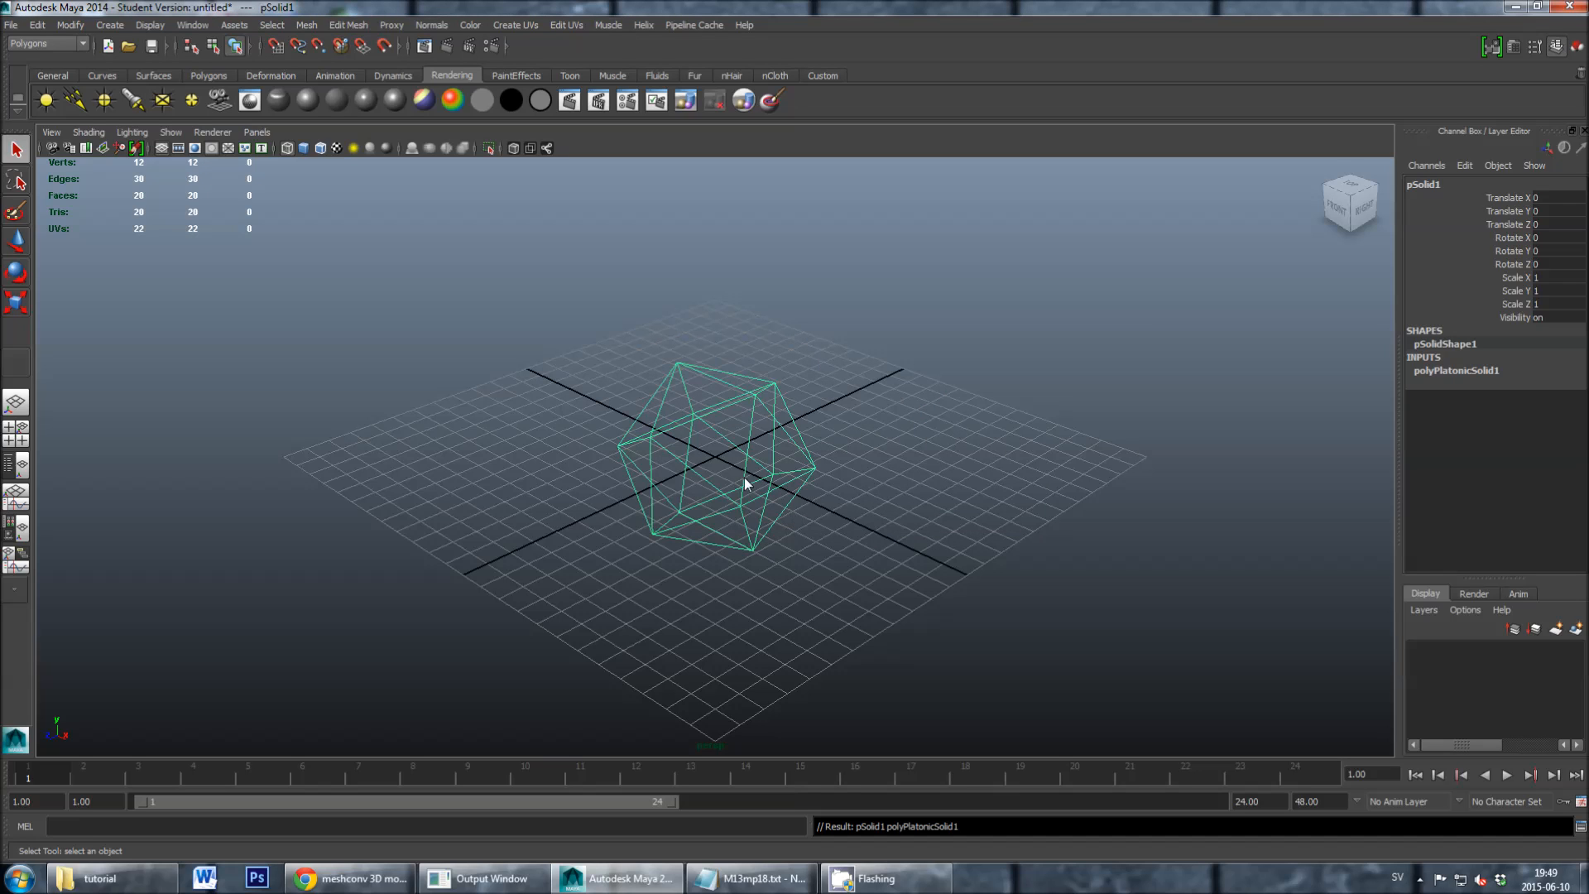
- Smooth the icosahedron with linearly added divisions, using 1 division level and 1 division per face
scroll(624, 405, "up", 3)
mouse_move(624, 405)
left_mouse_down("alt")
mouse_move(613, 430)
mouse_move(688, 415)
mouse_move(730, 379)
mouse_move(703, 409)
mouse_move(625, 431)
left_mouse_up("alt")
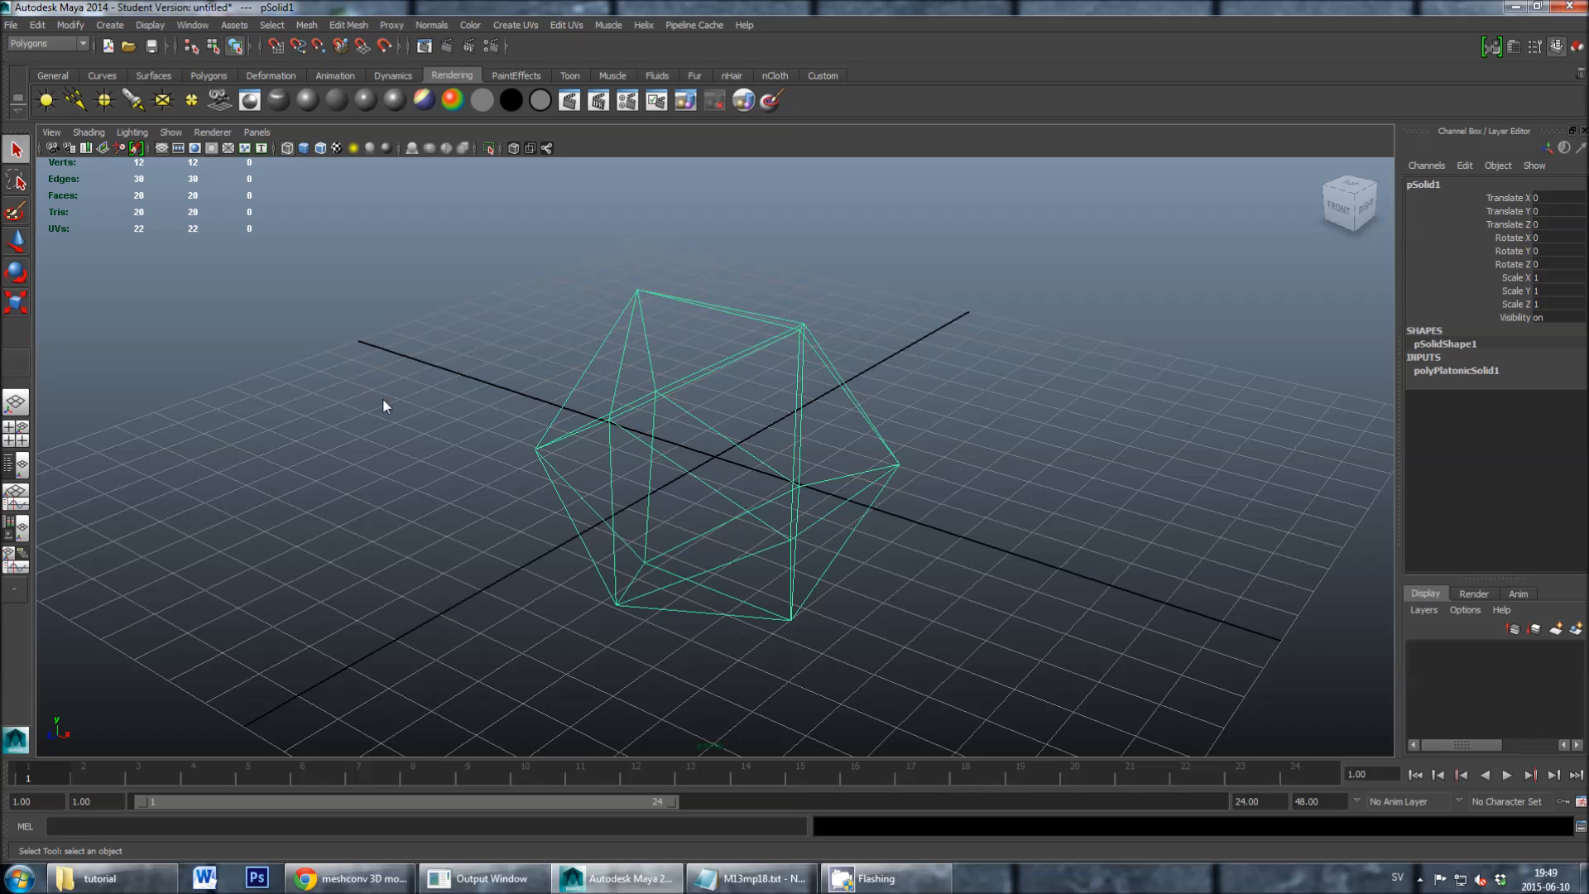
left_click_drag(405, 434, 456, 424, "alt")
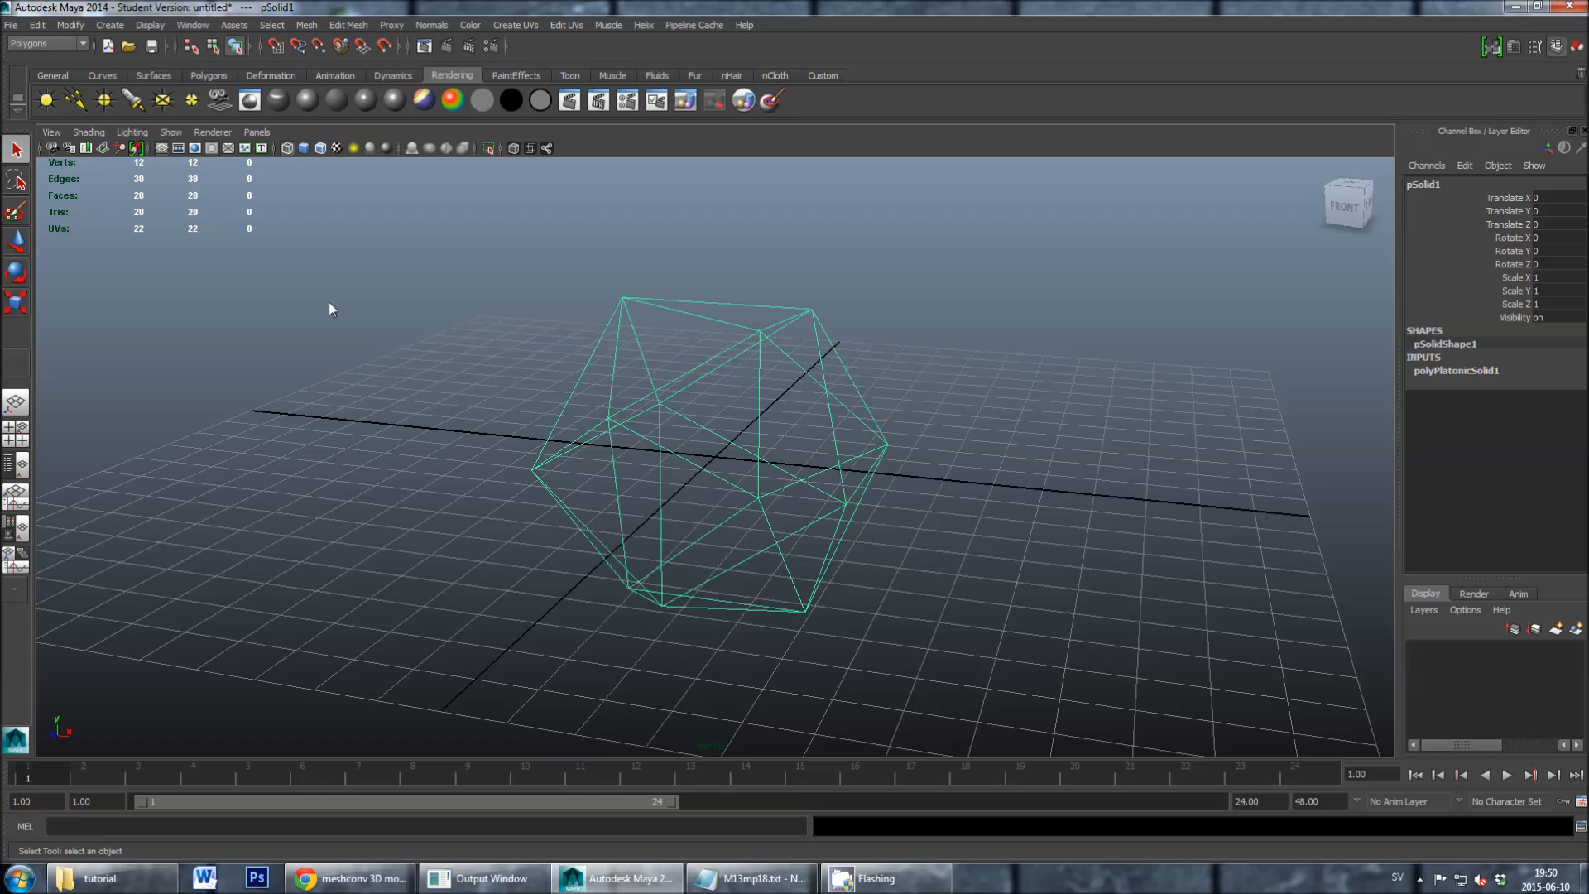
left_click(306, 25)
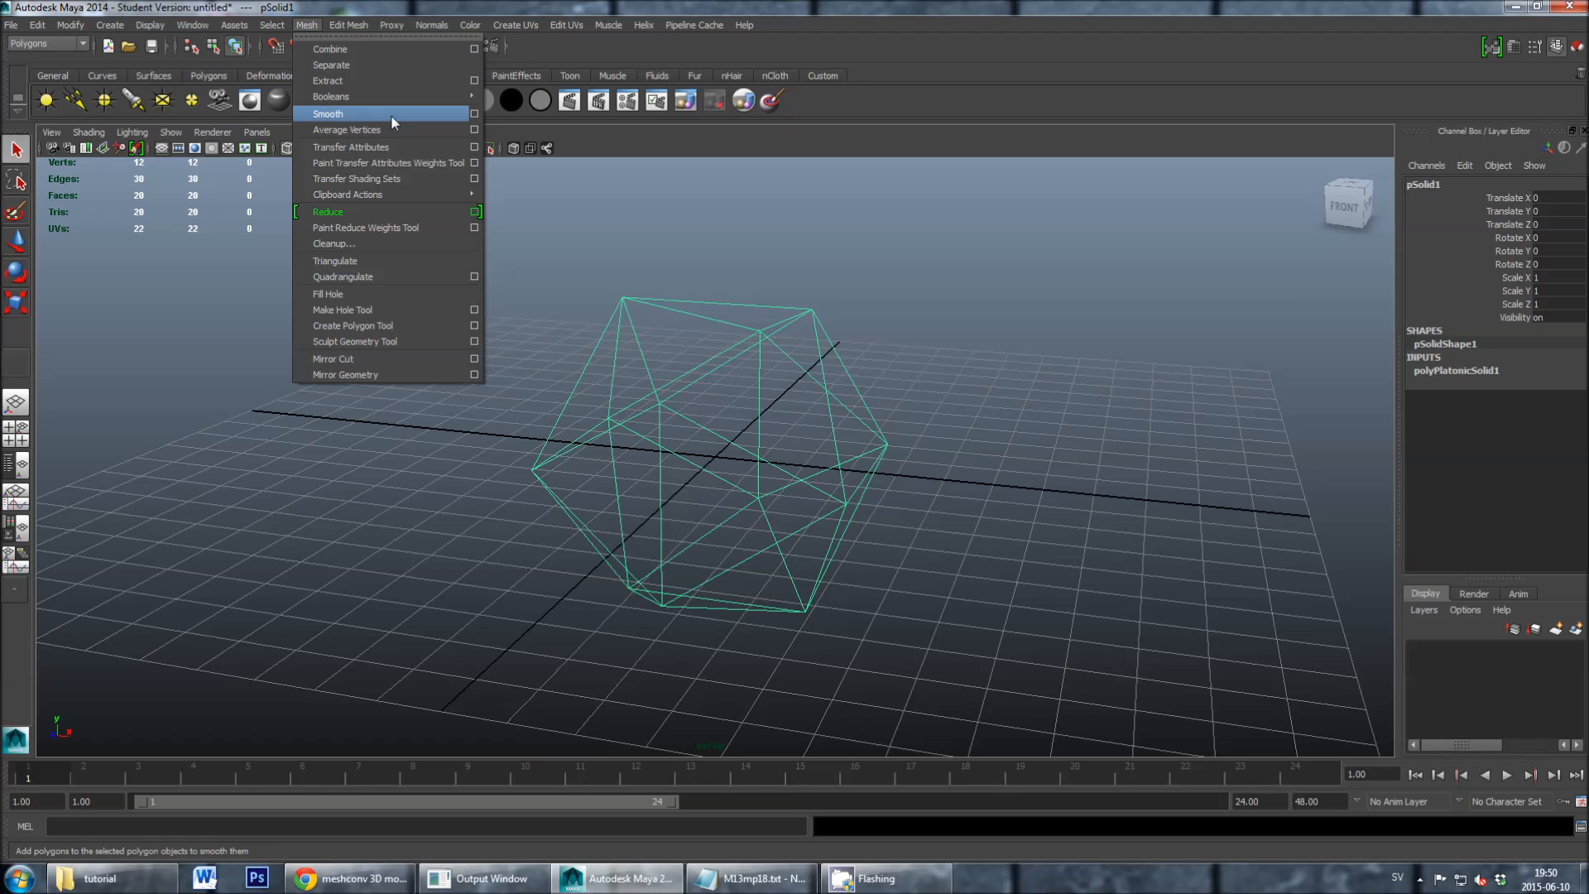
left_click(474, 114)
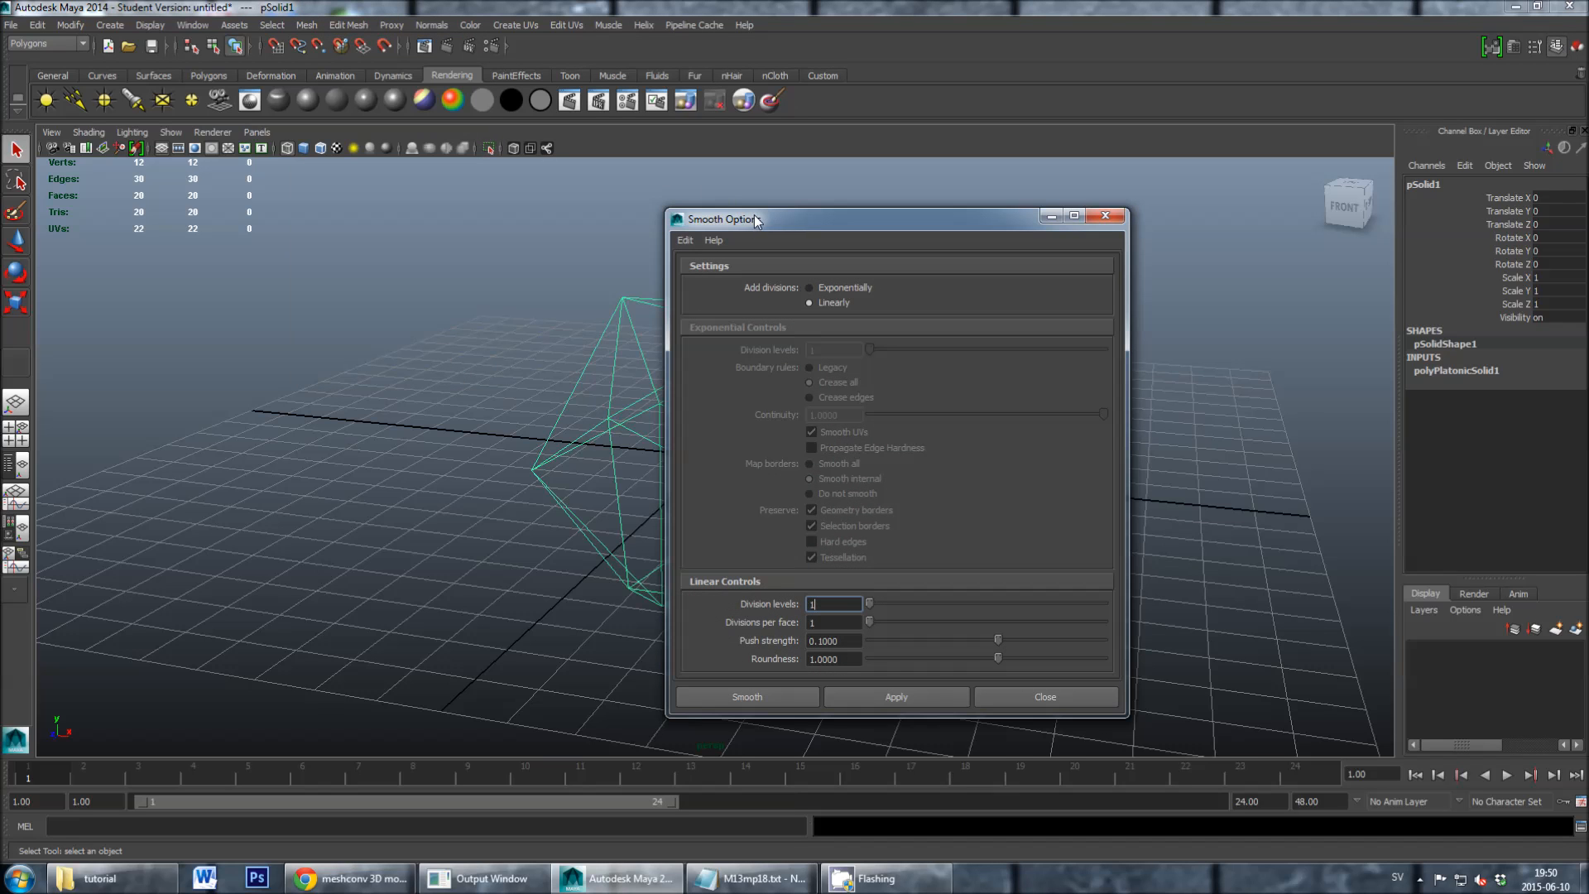
left_click_drag(755, 217, 815, 162)
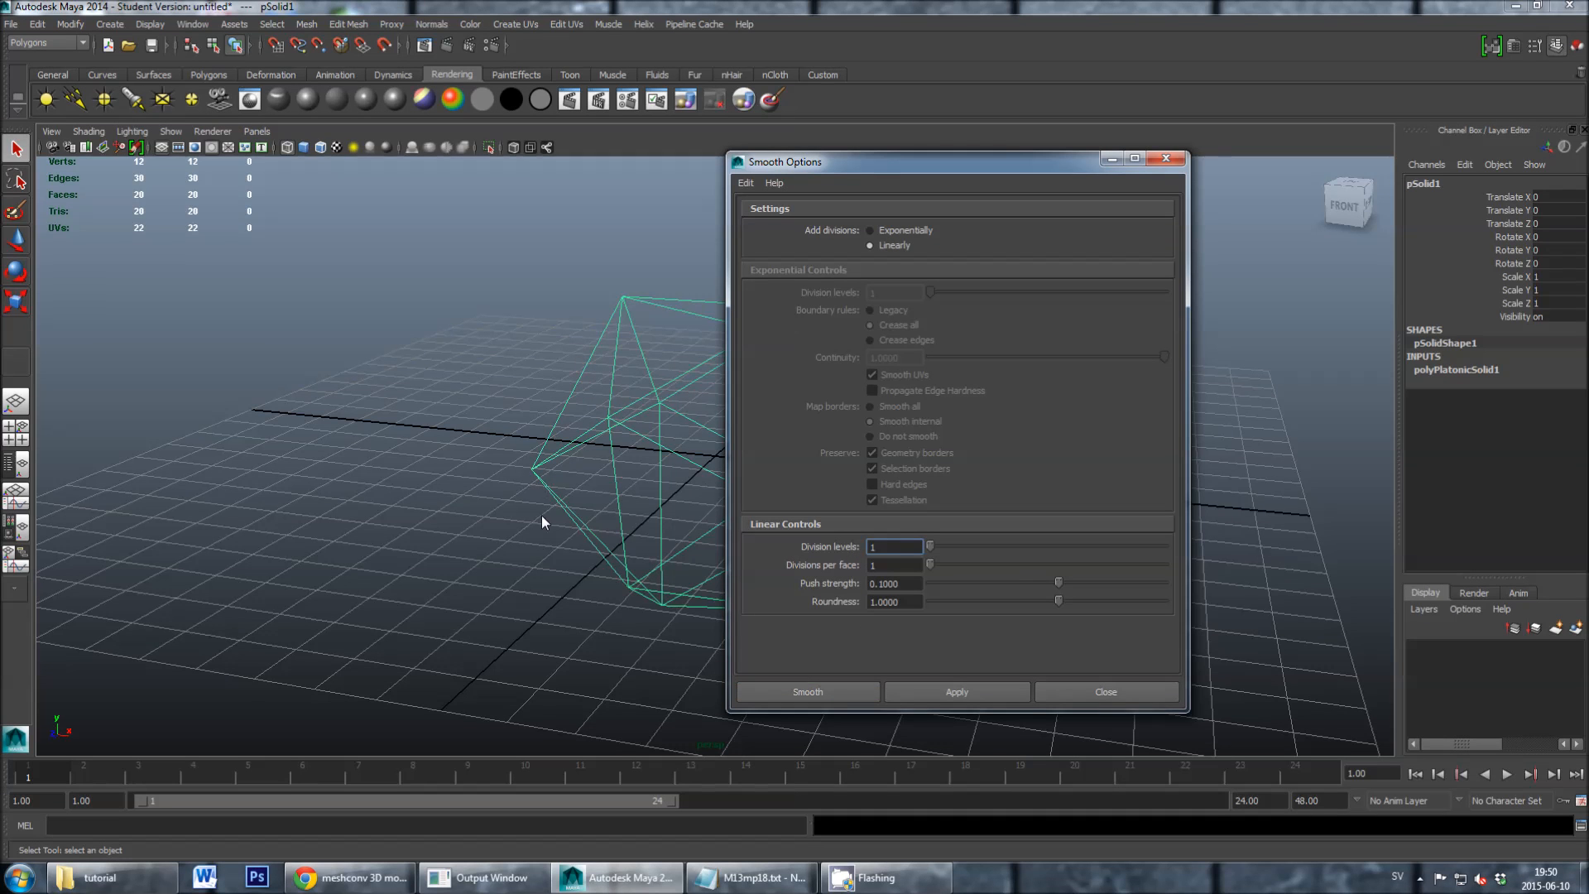
left_click(799, 692)
left_click(558, 604)
left_click(619, 498)
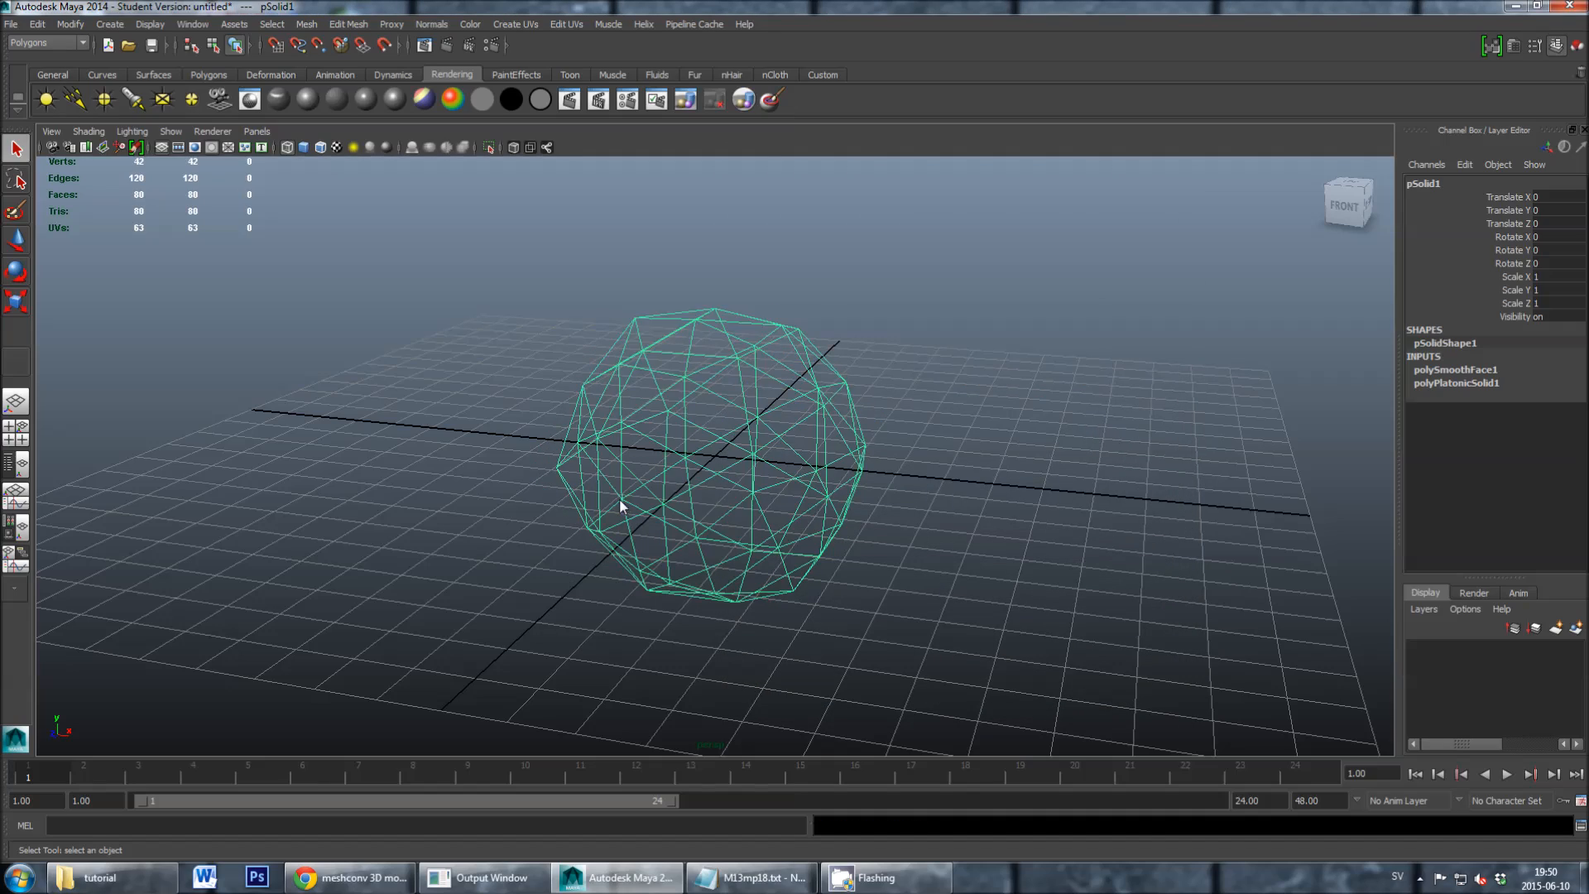
scroll(601, 472, "up", 3)
left_click_drag(601, 476, 637, 480, "alt")
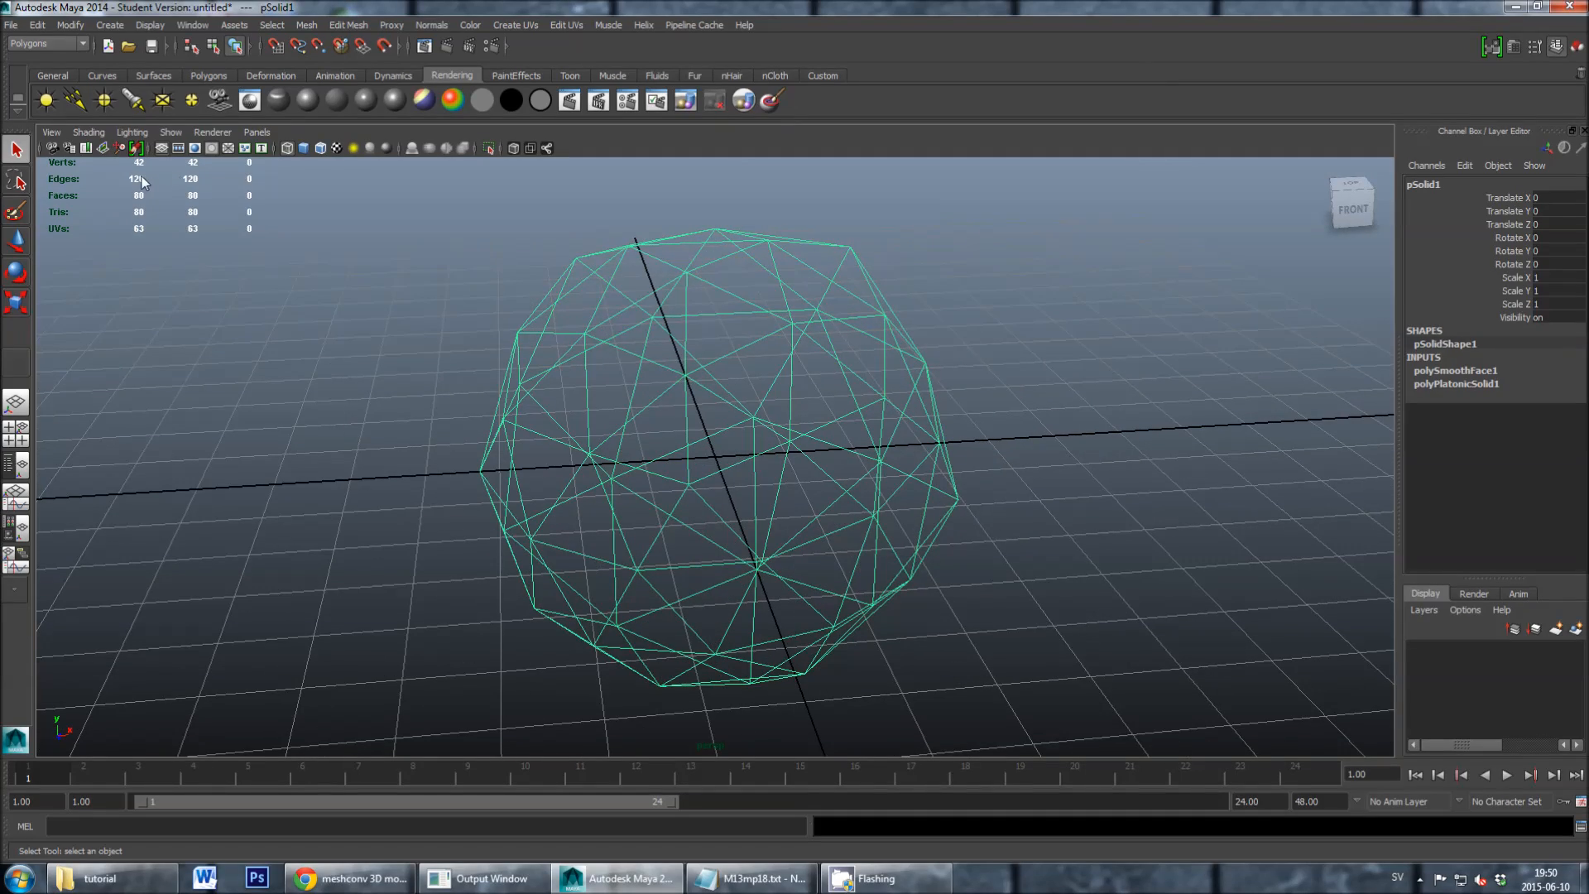
left_click_drag(220, 230, 673, 521, "alt")
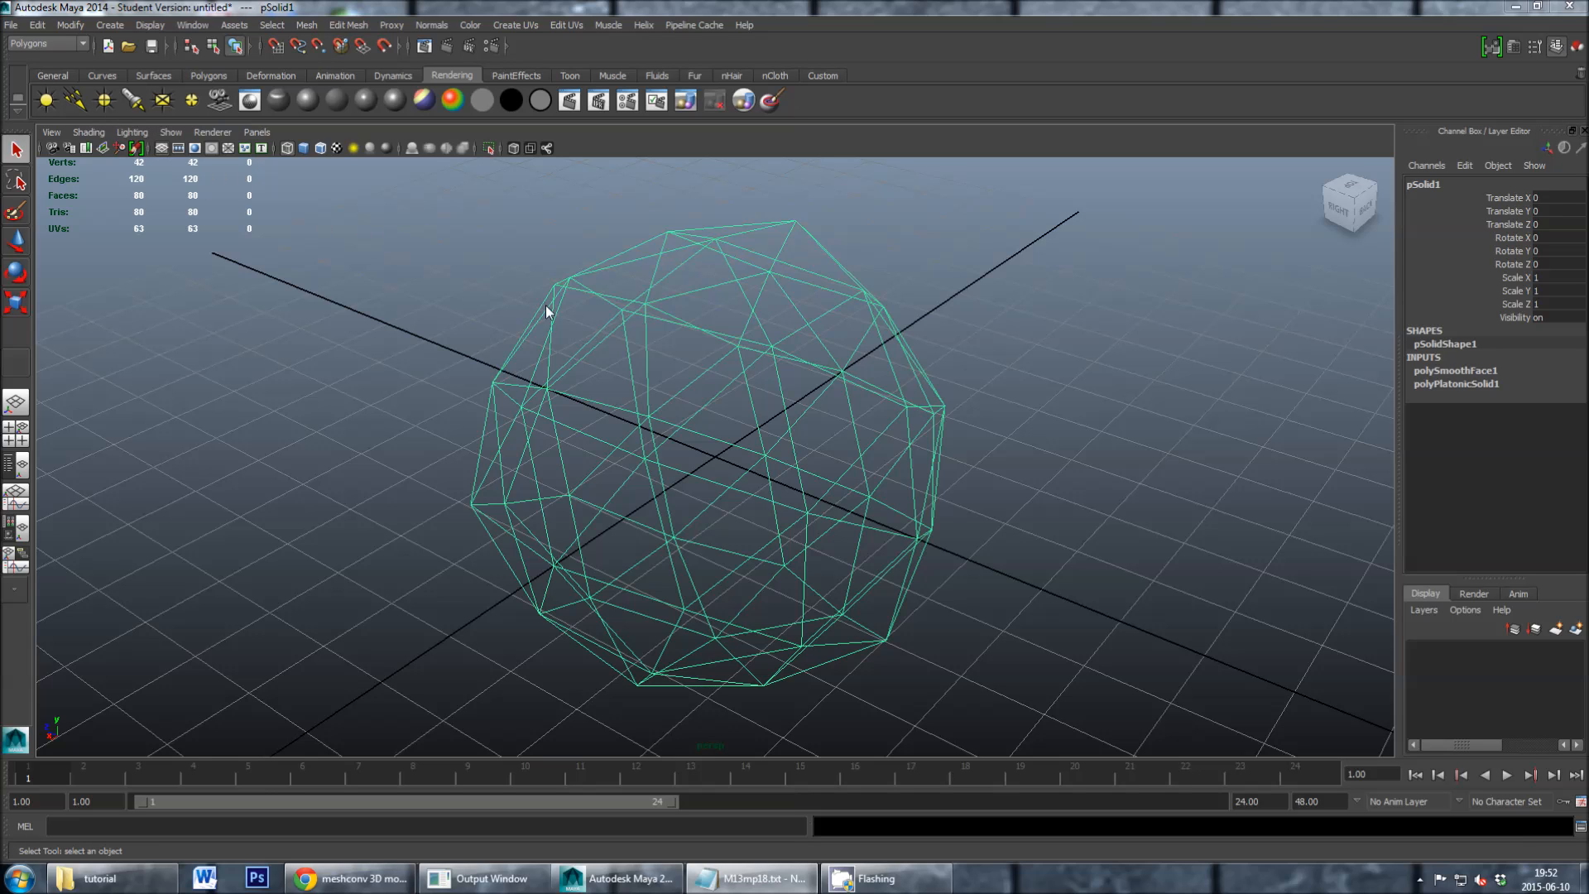
- Export the selected smoothed icosahedron as an STL_DCE file named ball into the tutorial folder under Documents
left_click(11, 25)
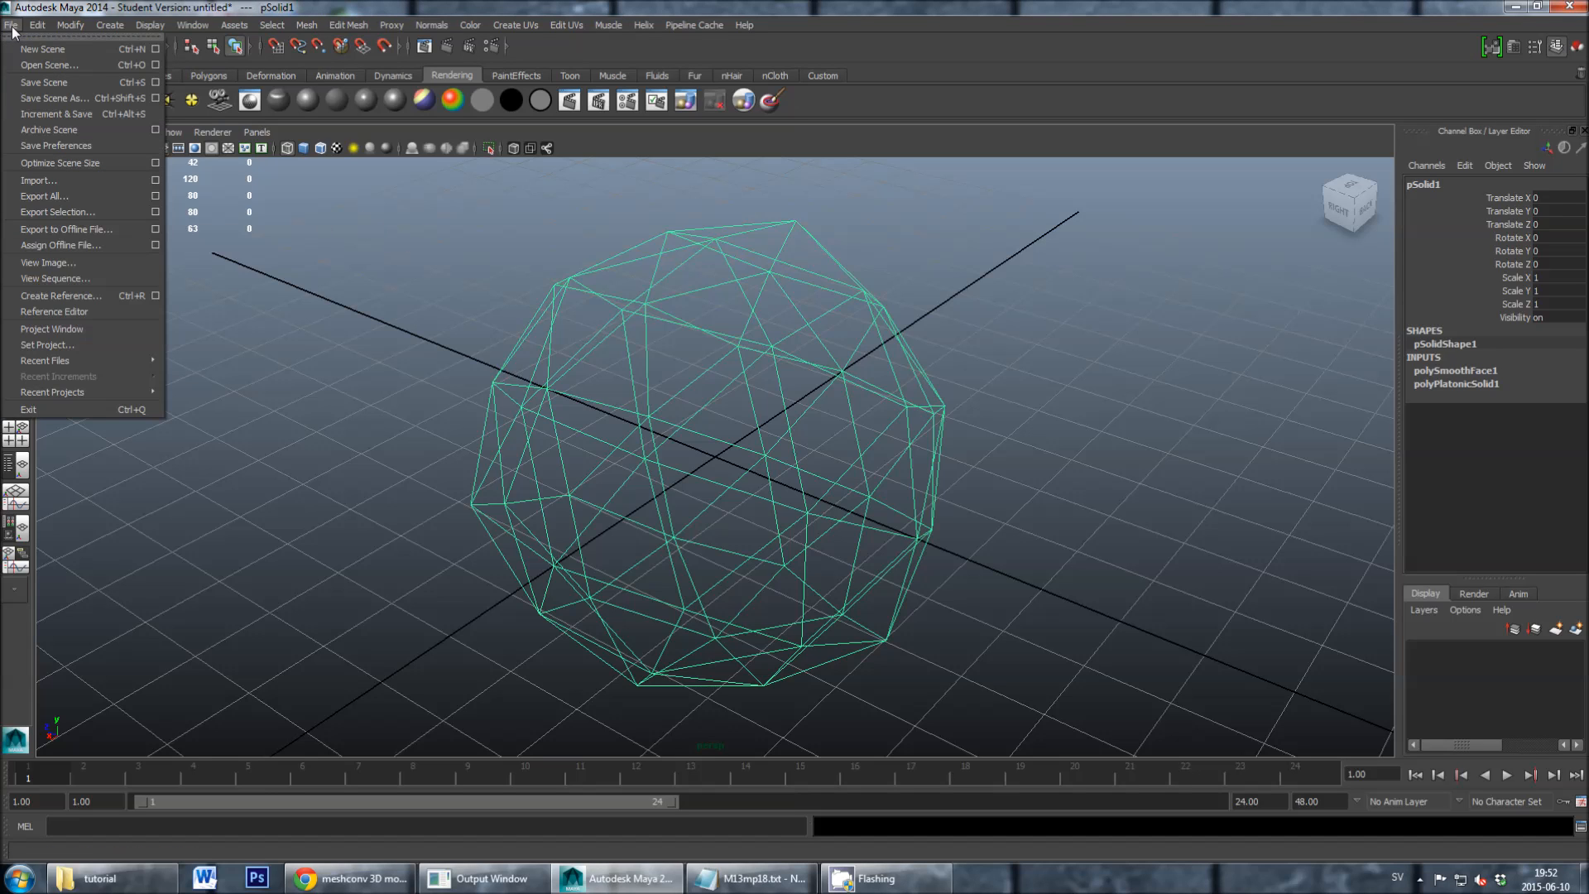
left_click(94, 210)
left_click_drag(426, 158, 401, 145)
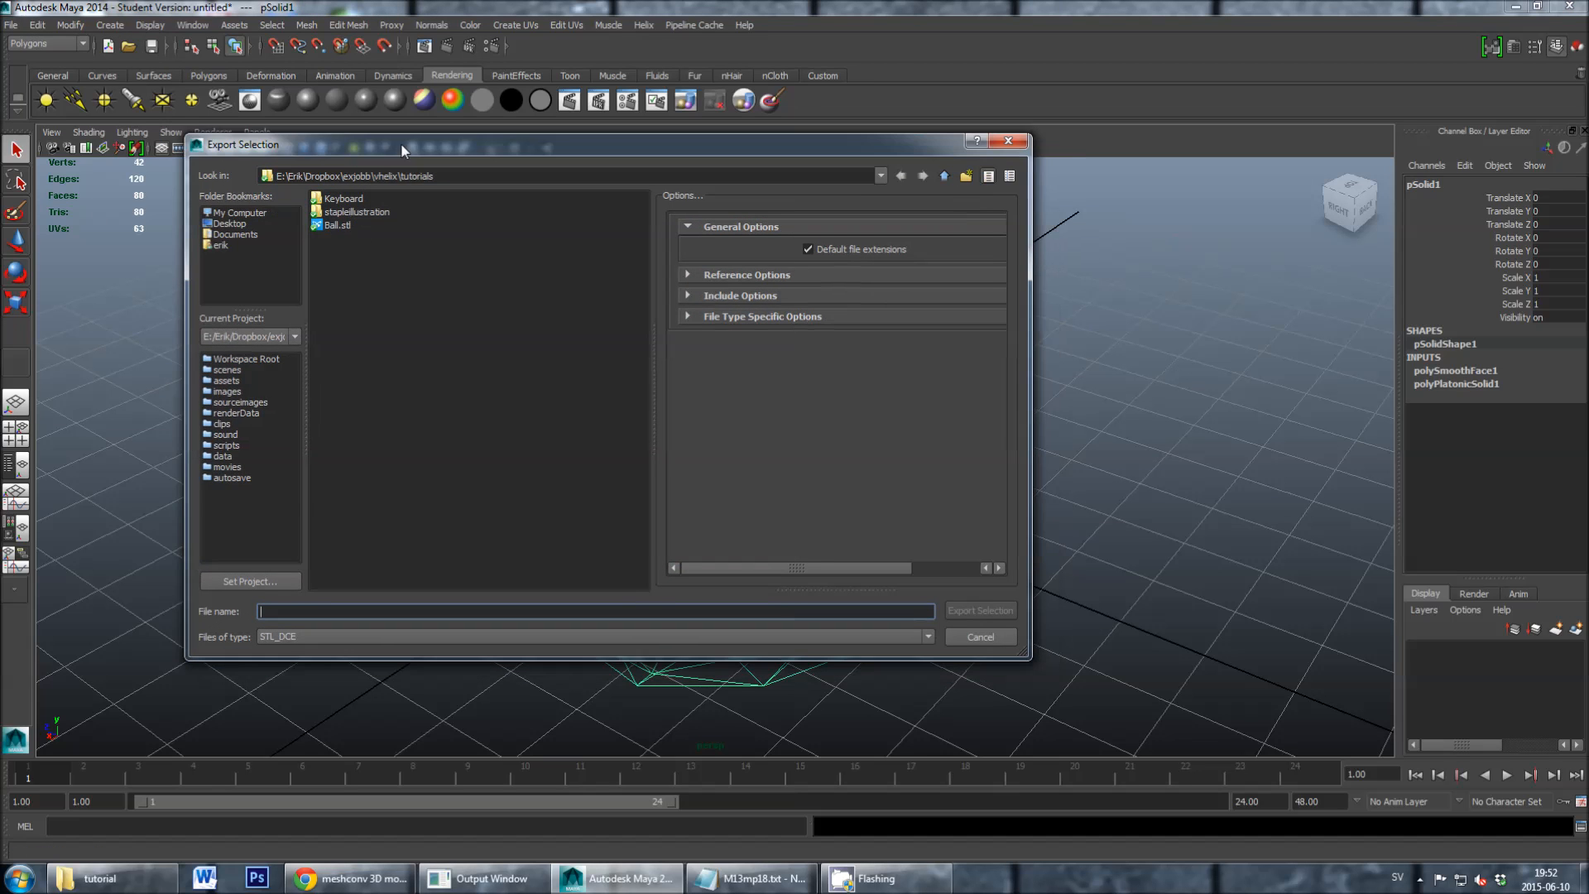
left_click(218, 231)
double_click(336, 448)
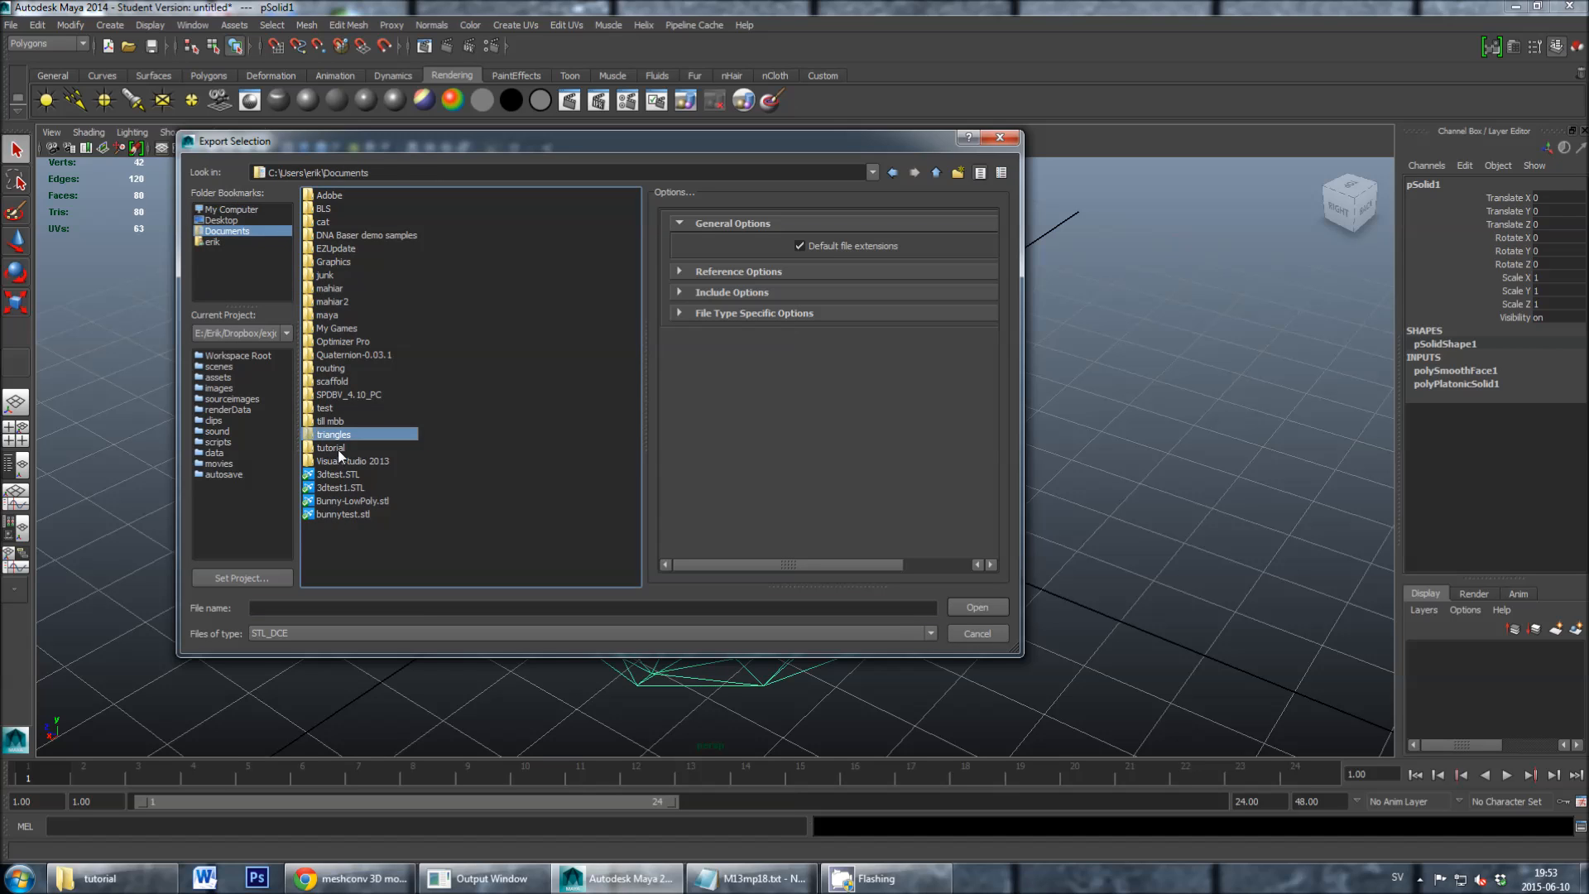
left_click_drag(452, 145, 460, 180)
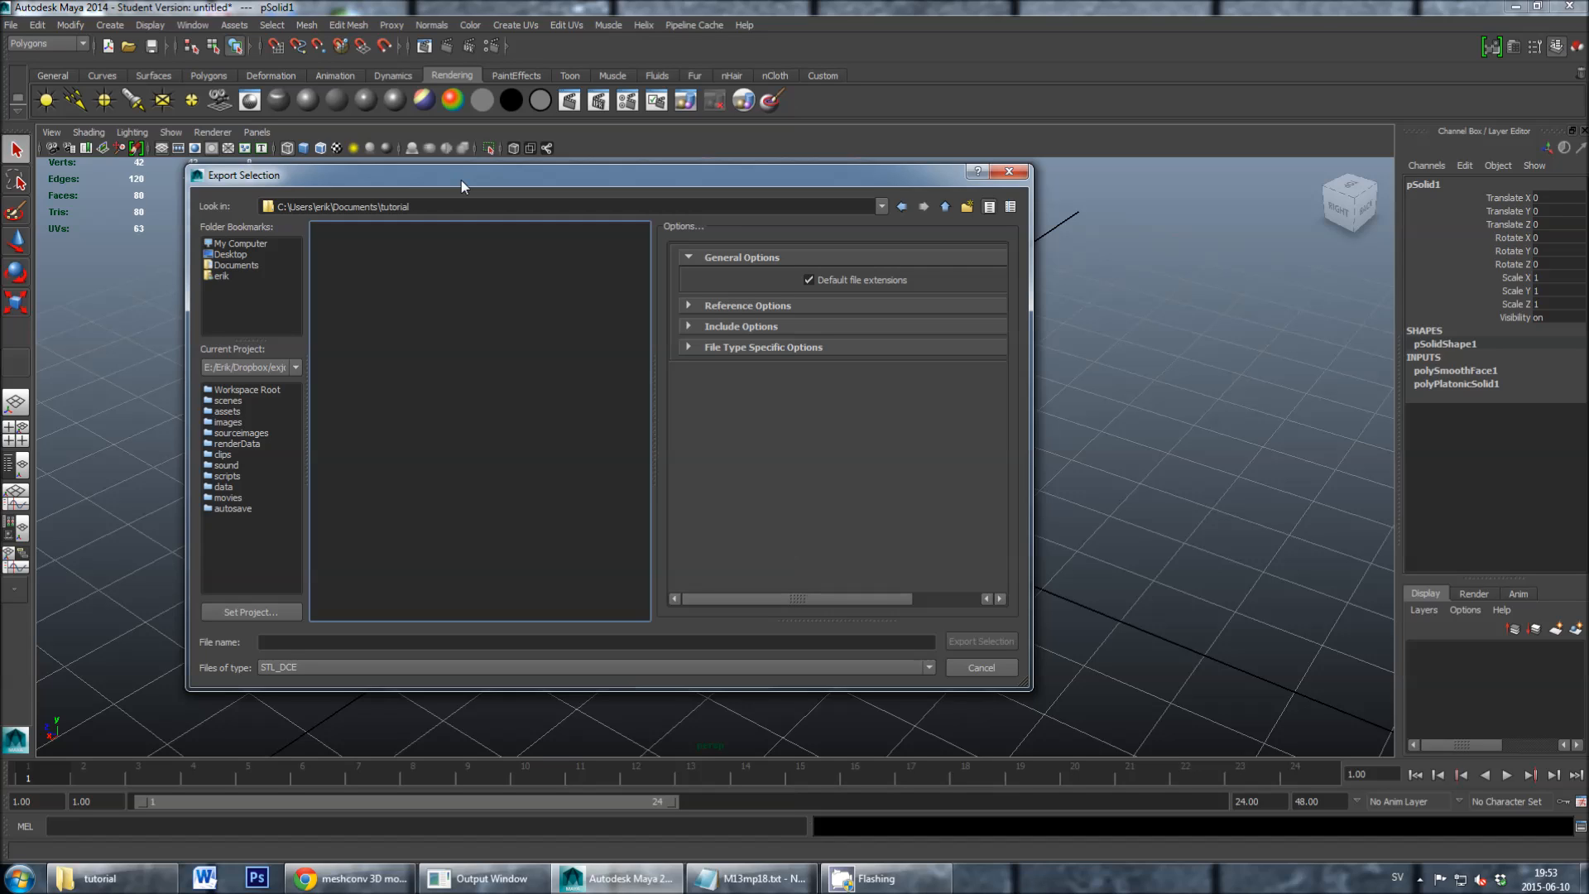
left_click_drag(460, 180, 472, 187)
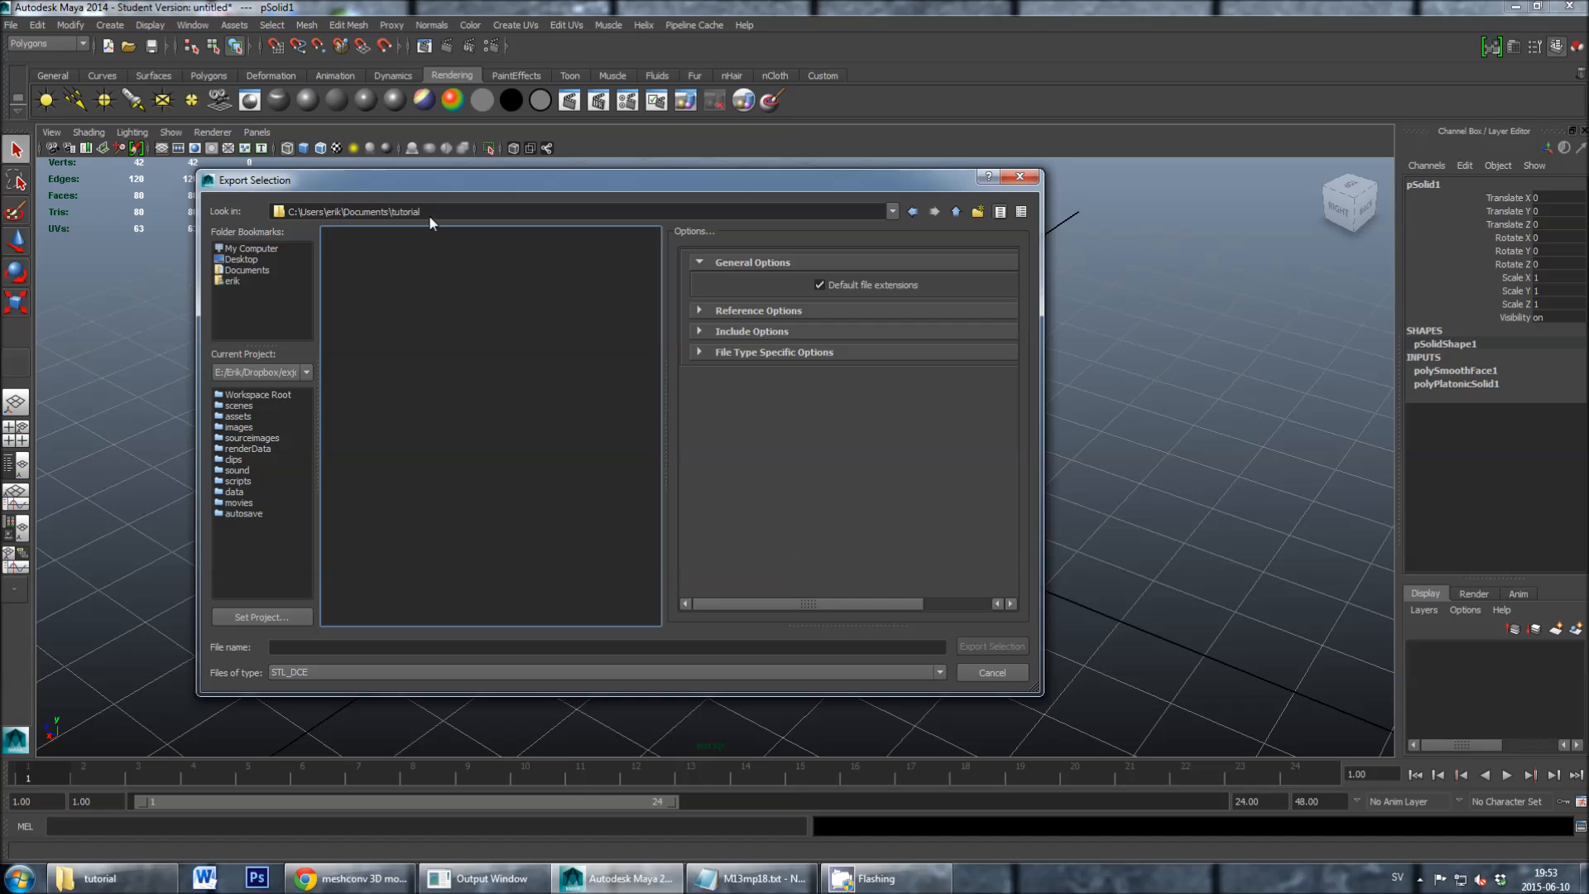
left_click(407, 647)
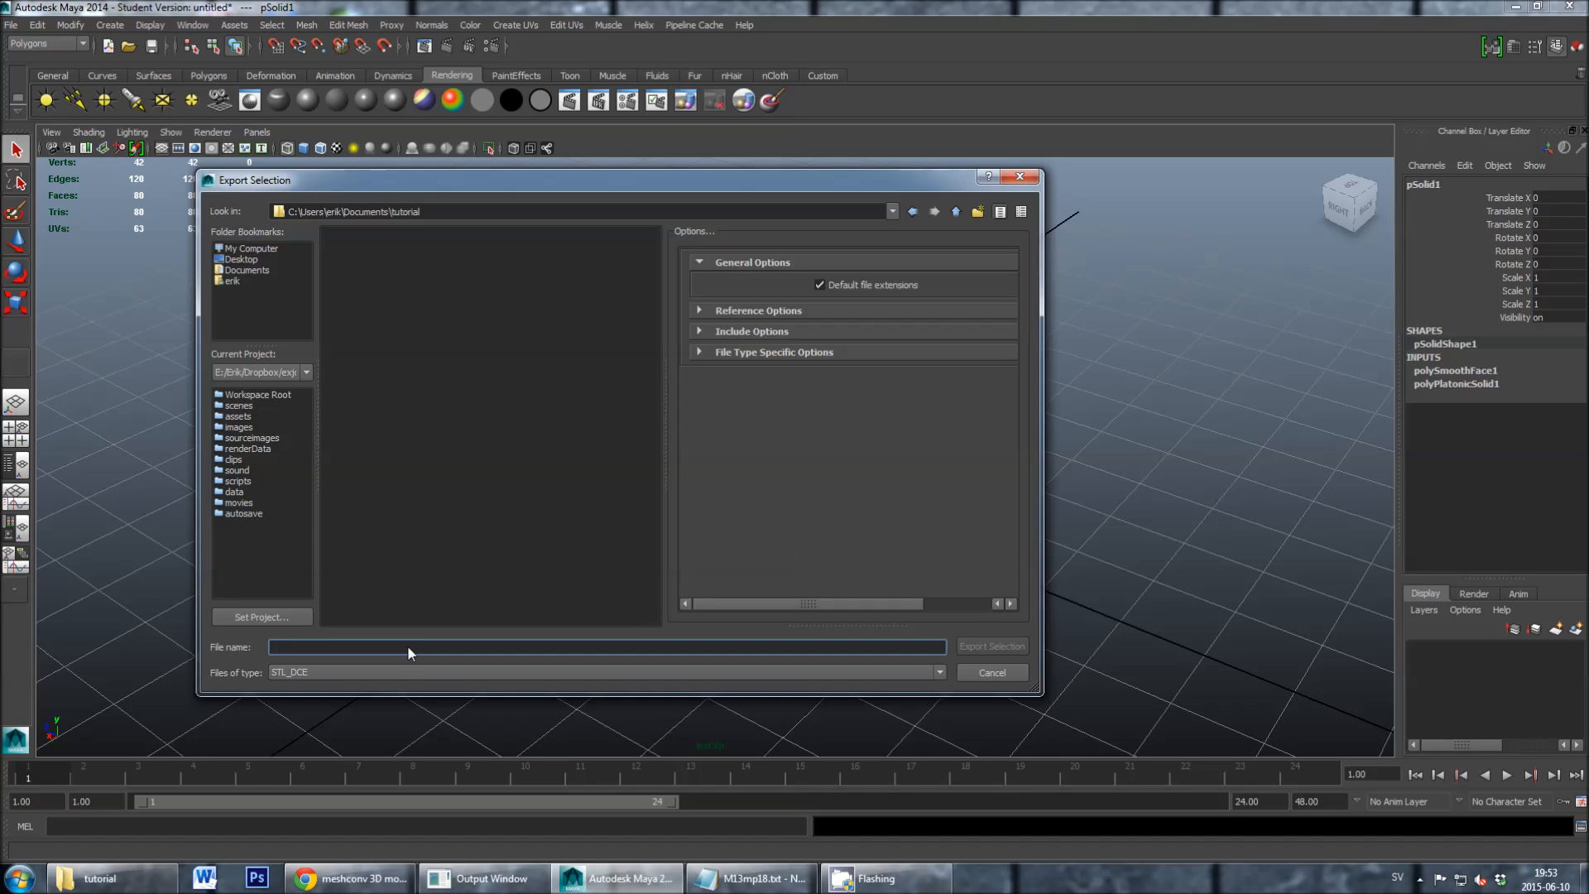
type("ball")
left_click(976, 647)
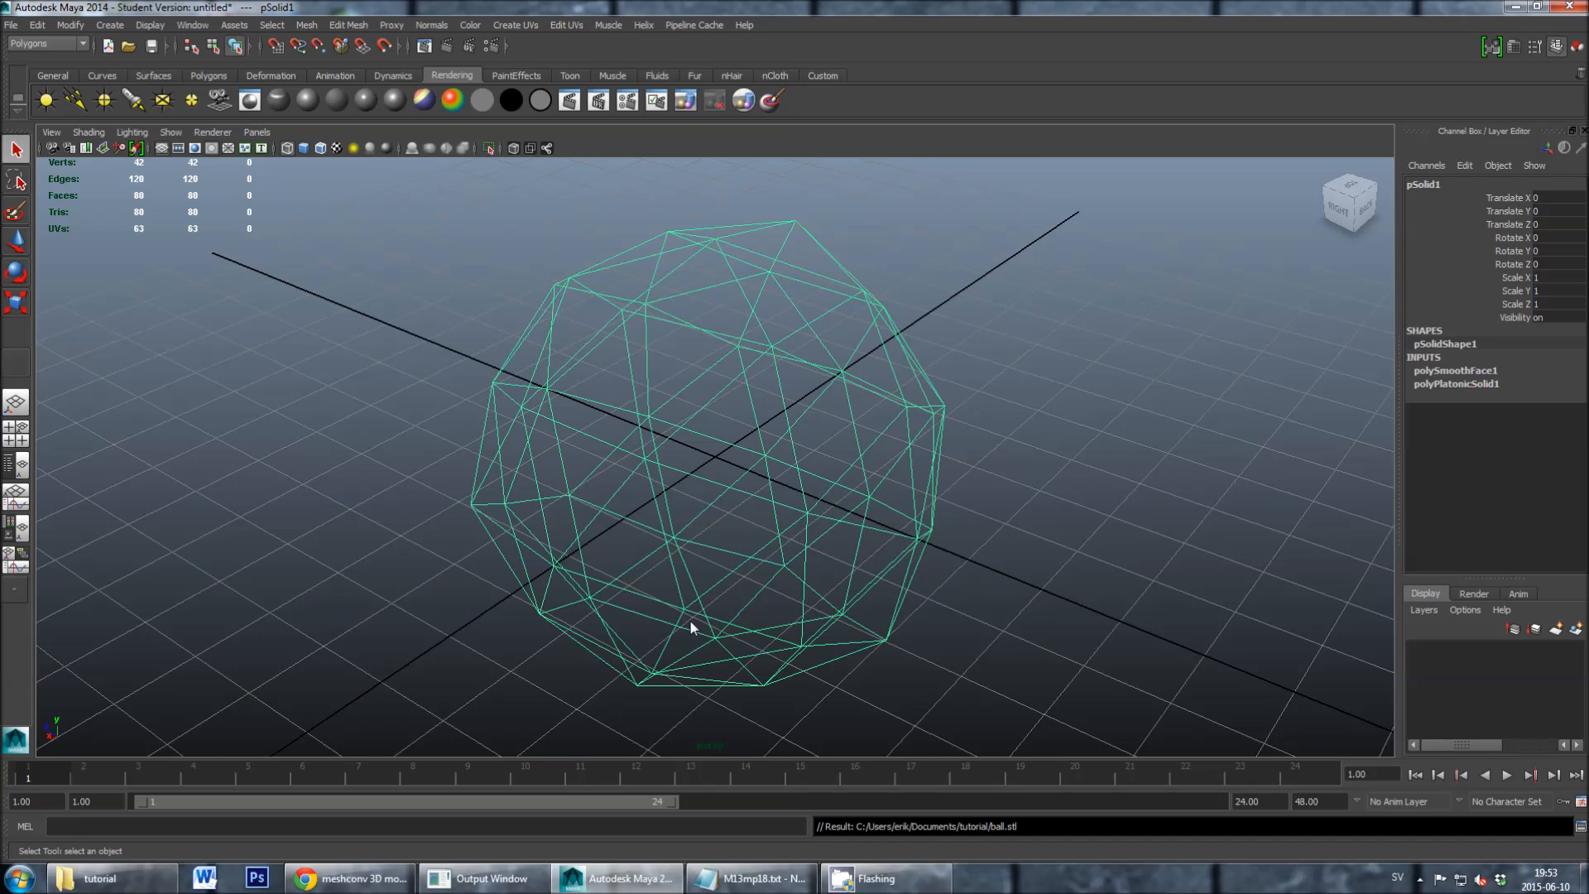
- Switch to the tutorial folder in Windows Explorer and check its contents and full path
left_click(103, 877)
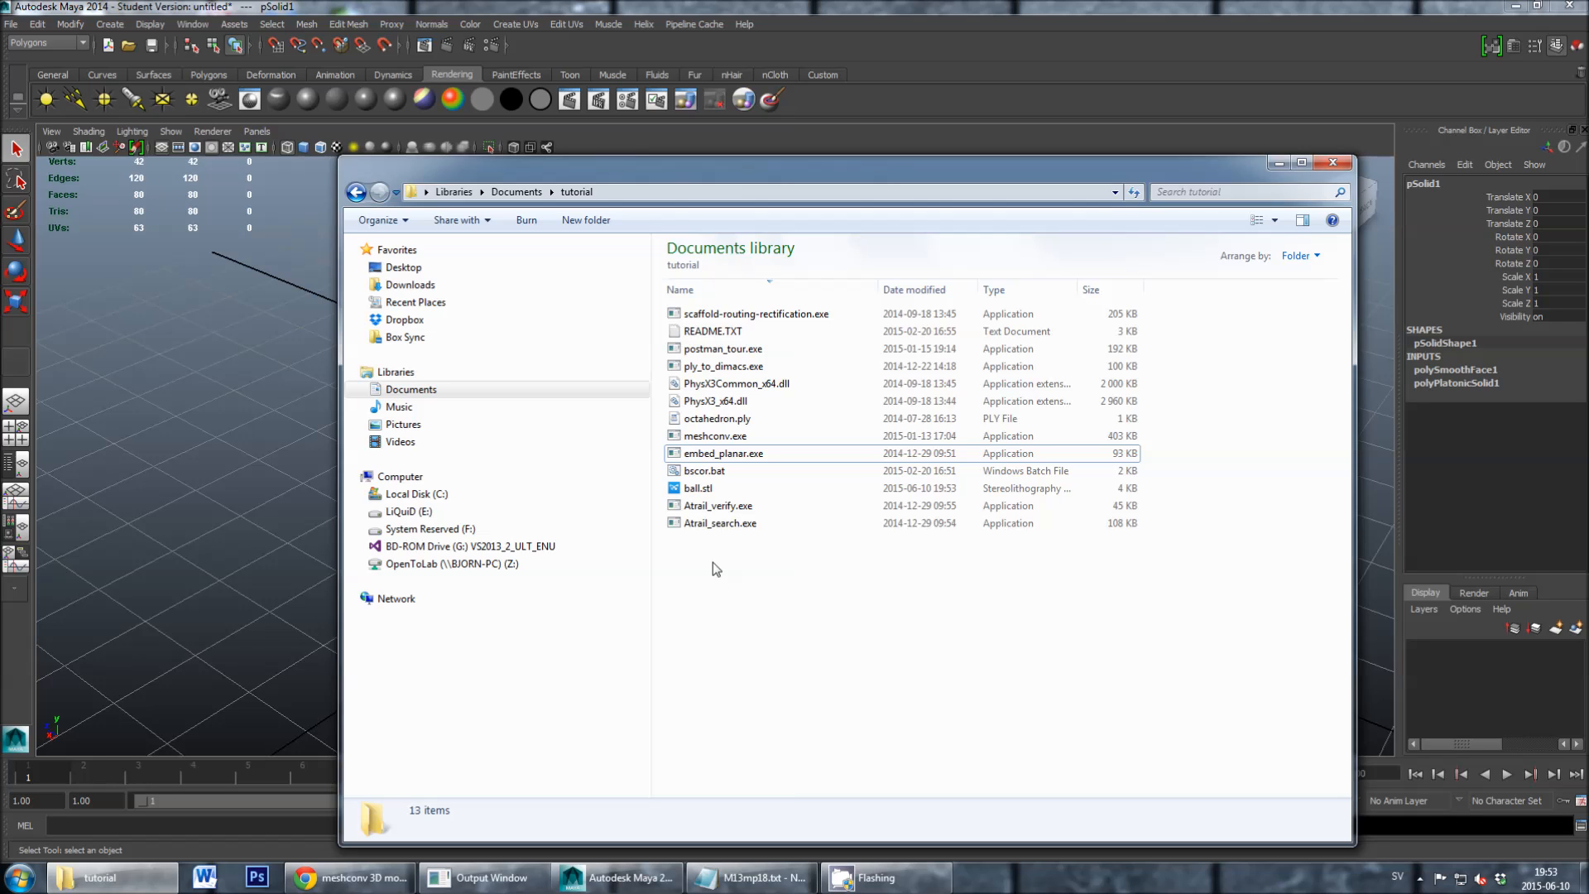
left_click(664, 192)
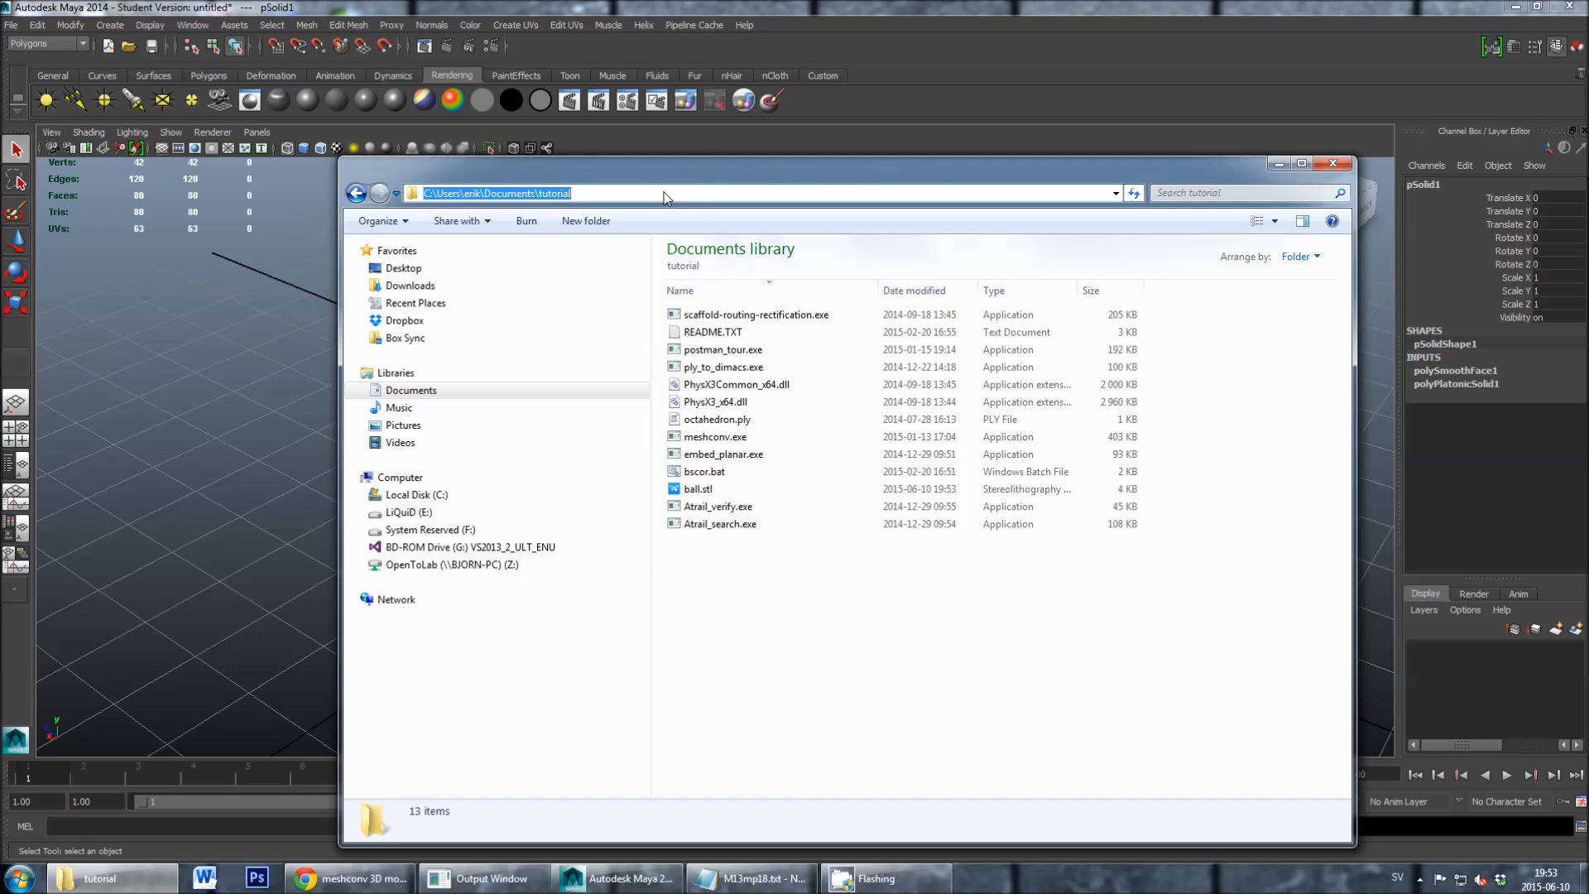
left_click(765, 655)
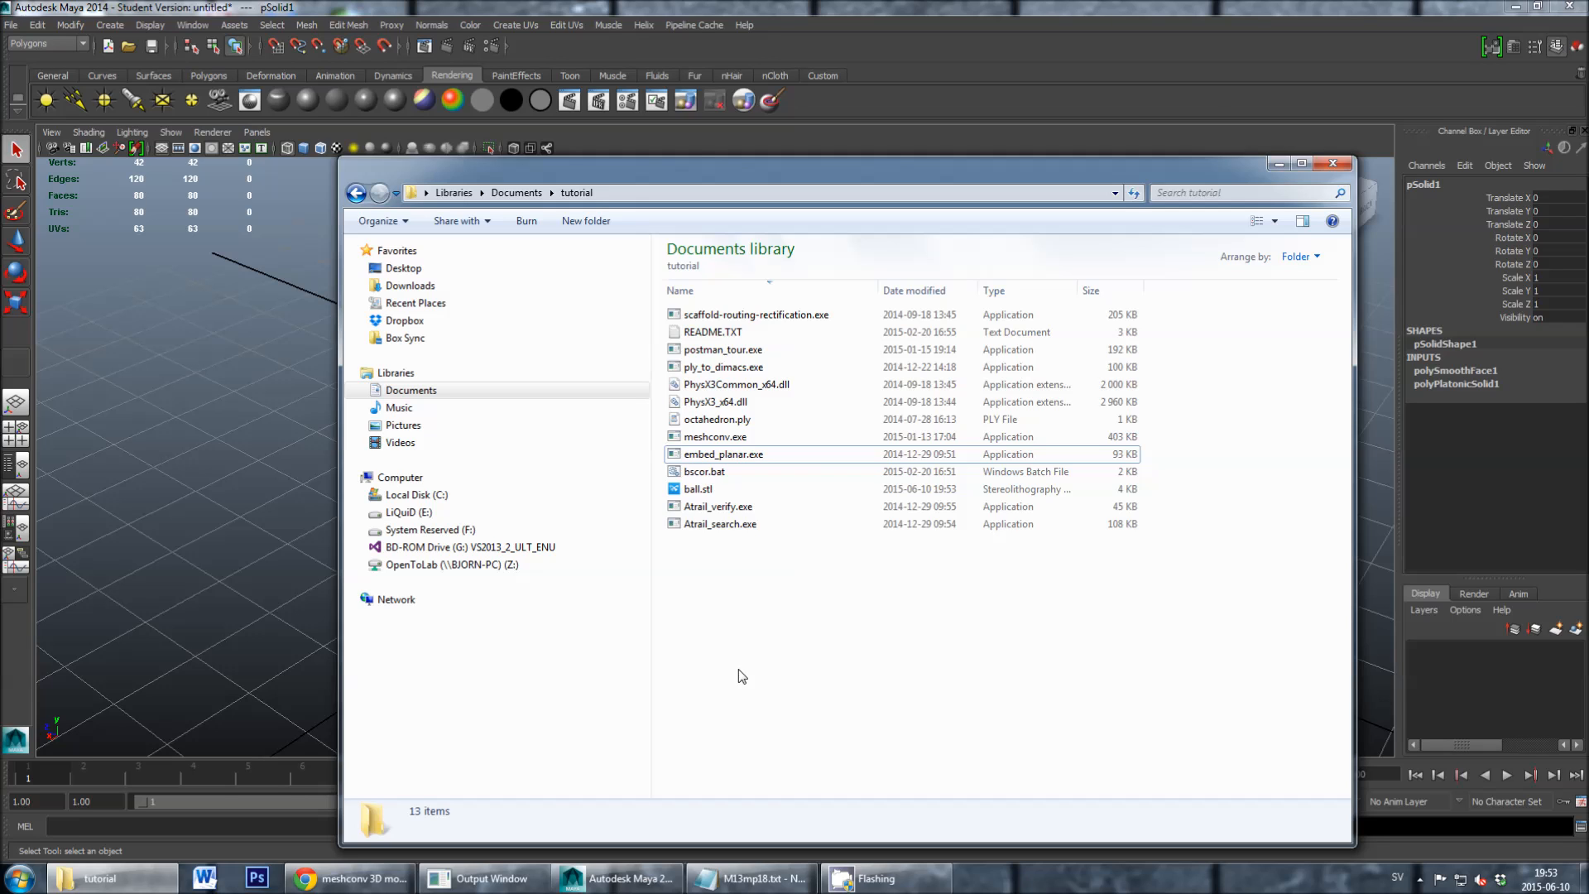
- Open a Command Prompt with cmd and move its window clear of the folder's address and file list
key("super+r")
type("cmd")
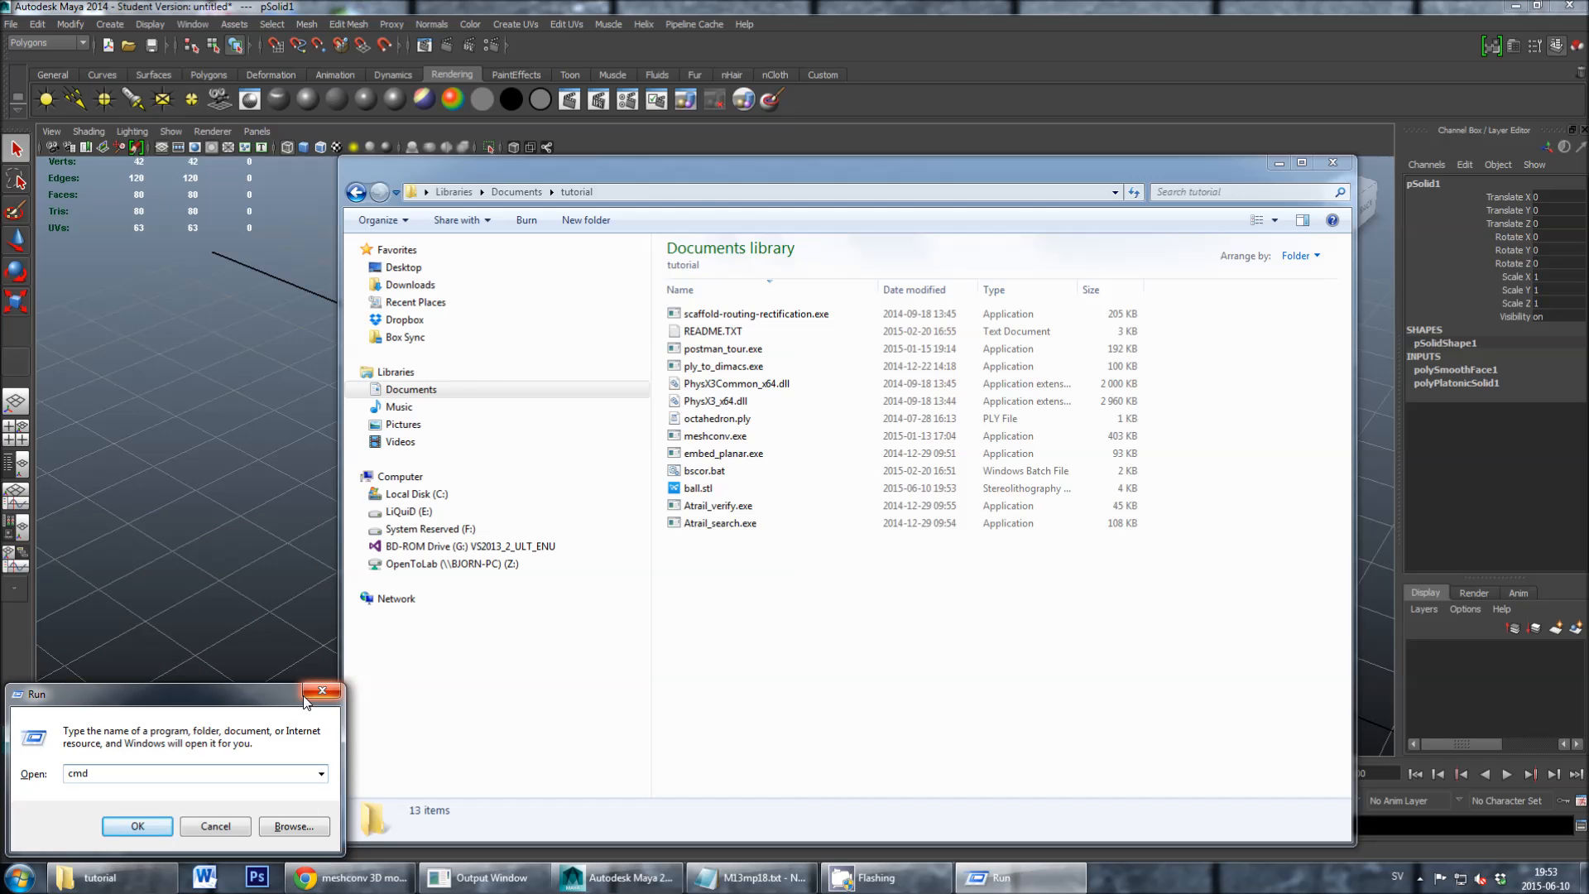
key("Return")
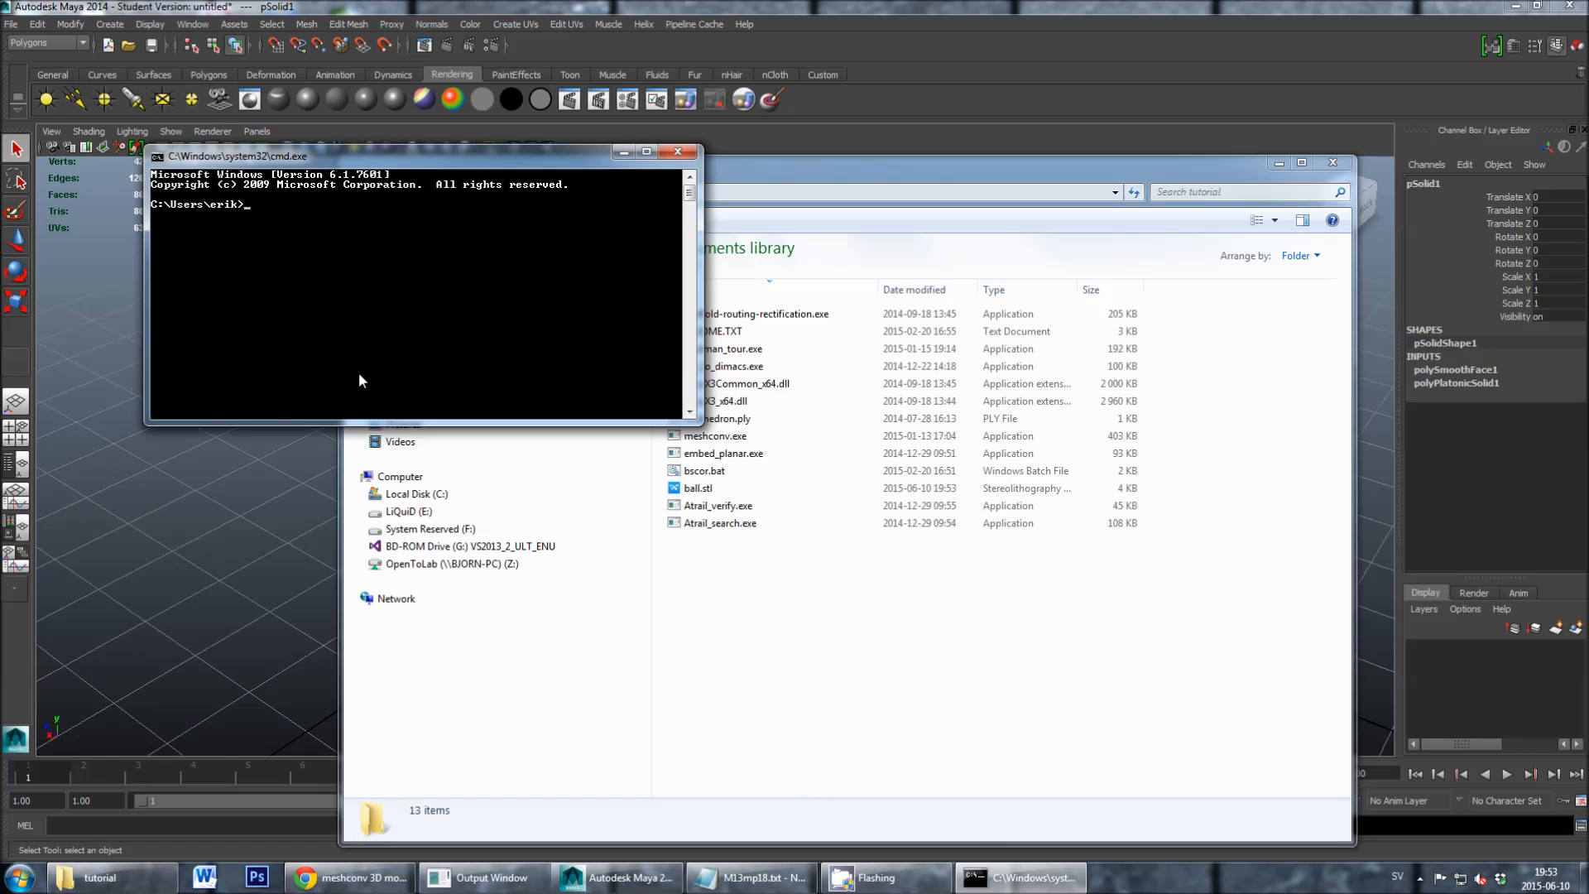
left_click_drag(363, 162, 295, 438)
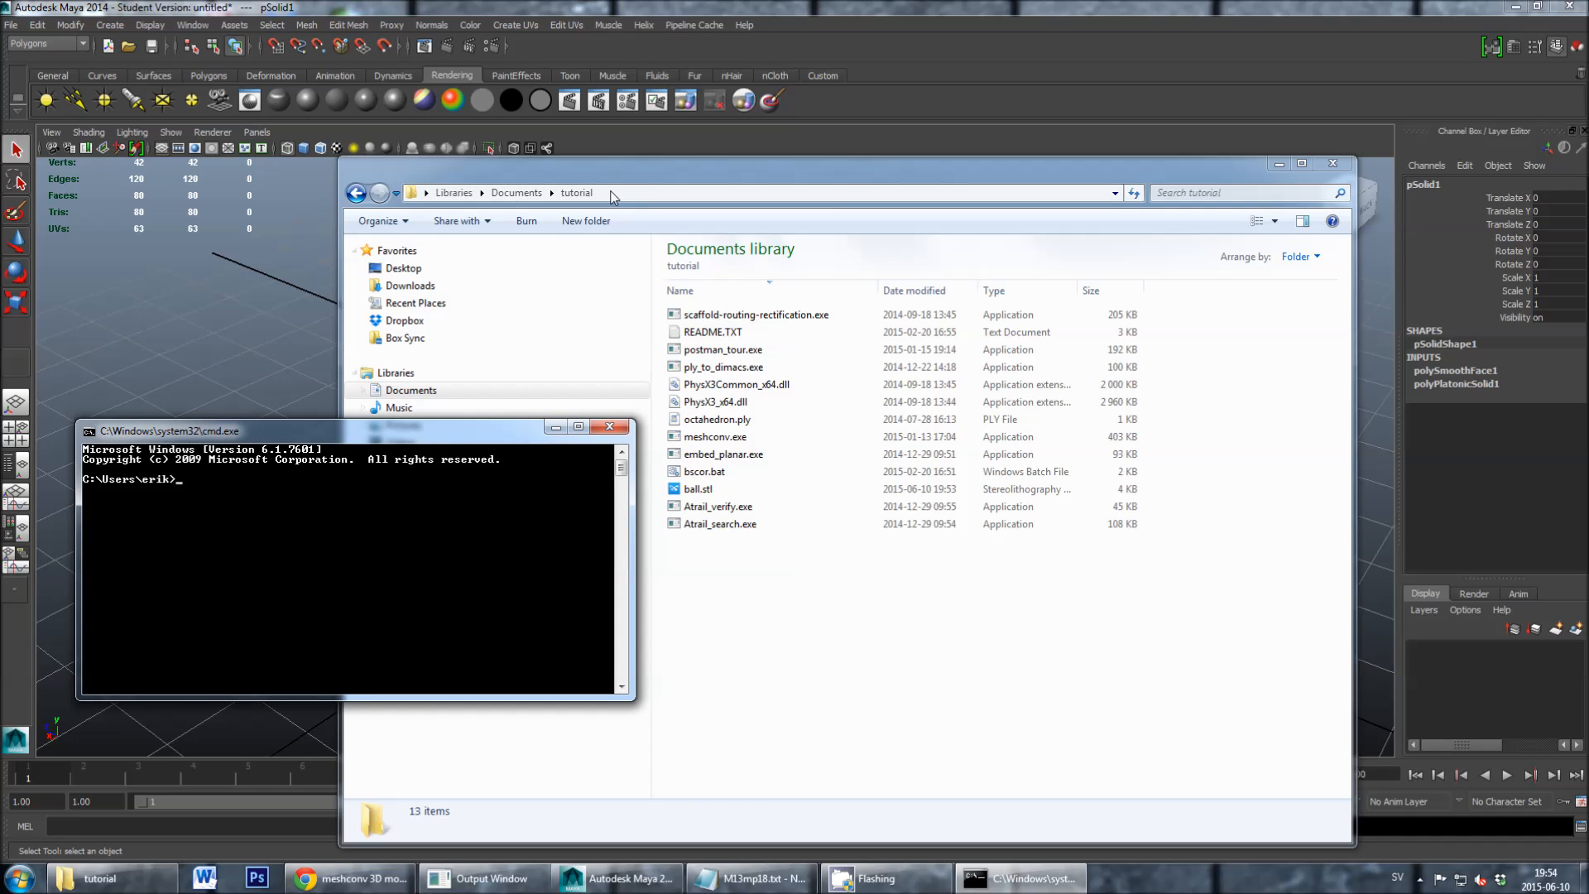
- Change the Command Prompt's working directory with cd to the Documents\tutorial path copied from Windows Explorer
left_click_drag(614, 184, 737, 165)
left_click(738, 170)
key("super+c")
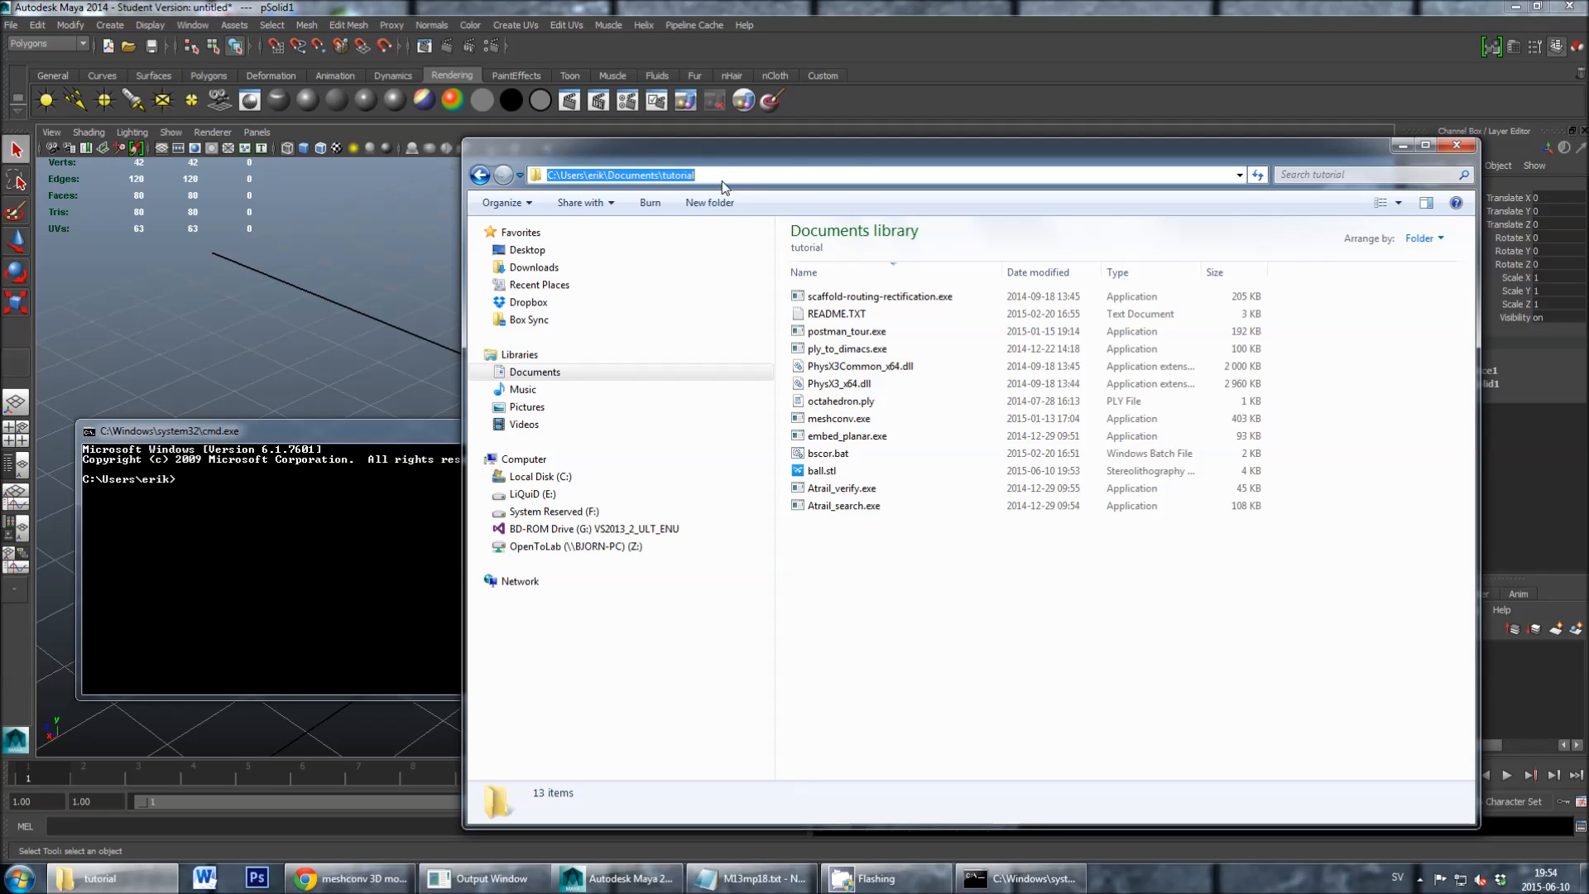
left_click(412, 432)
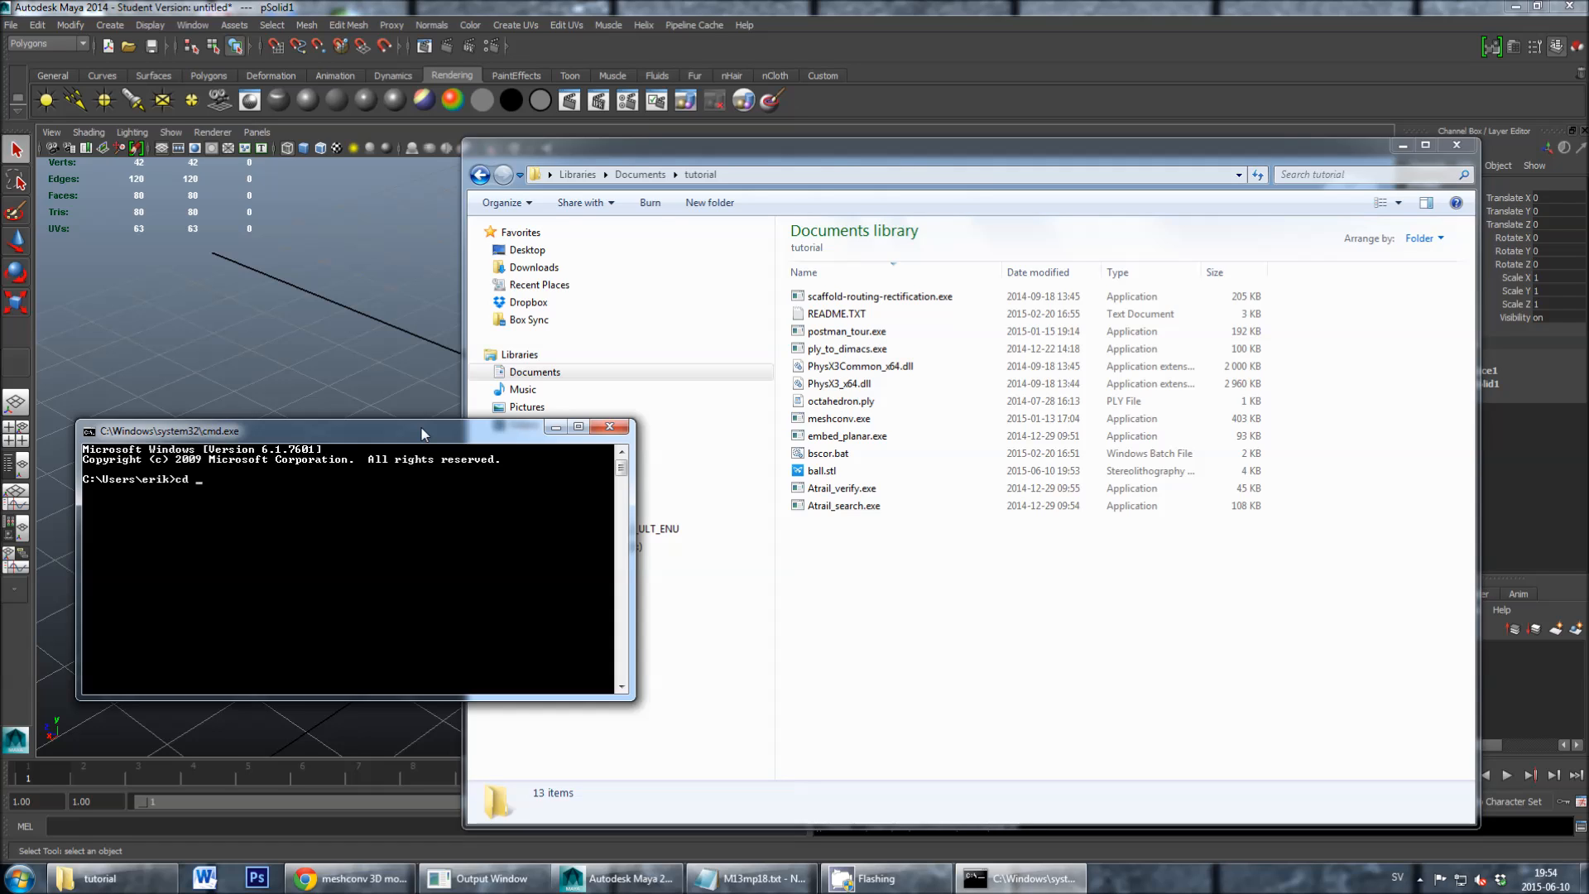
type("cd")
right_click(359, 484)
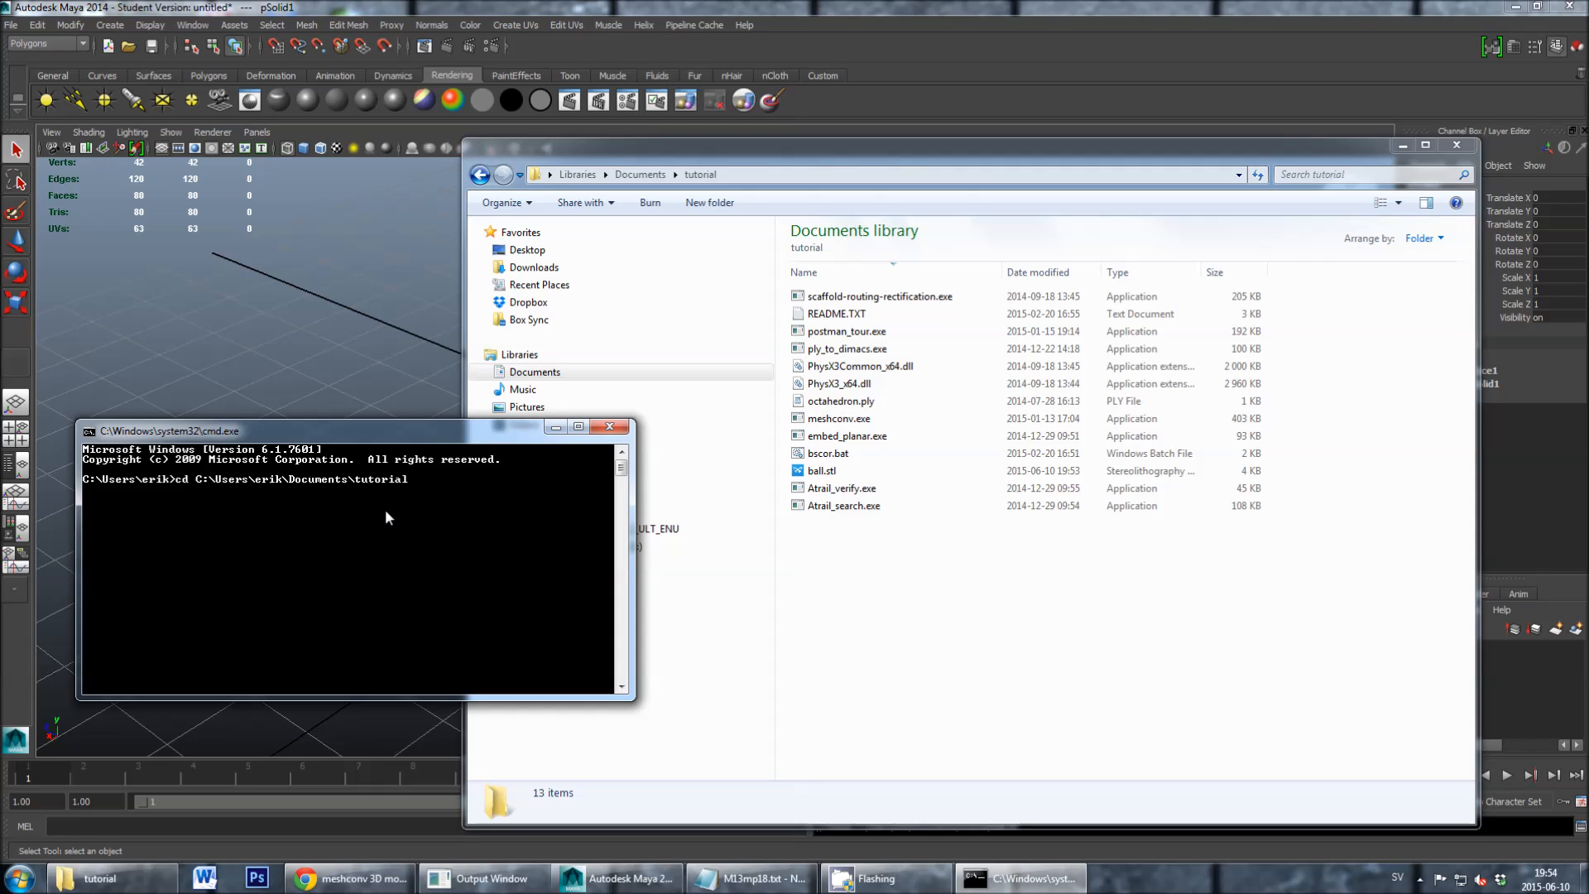
key("Return")
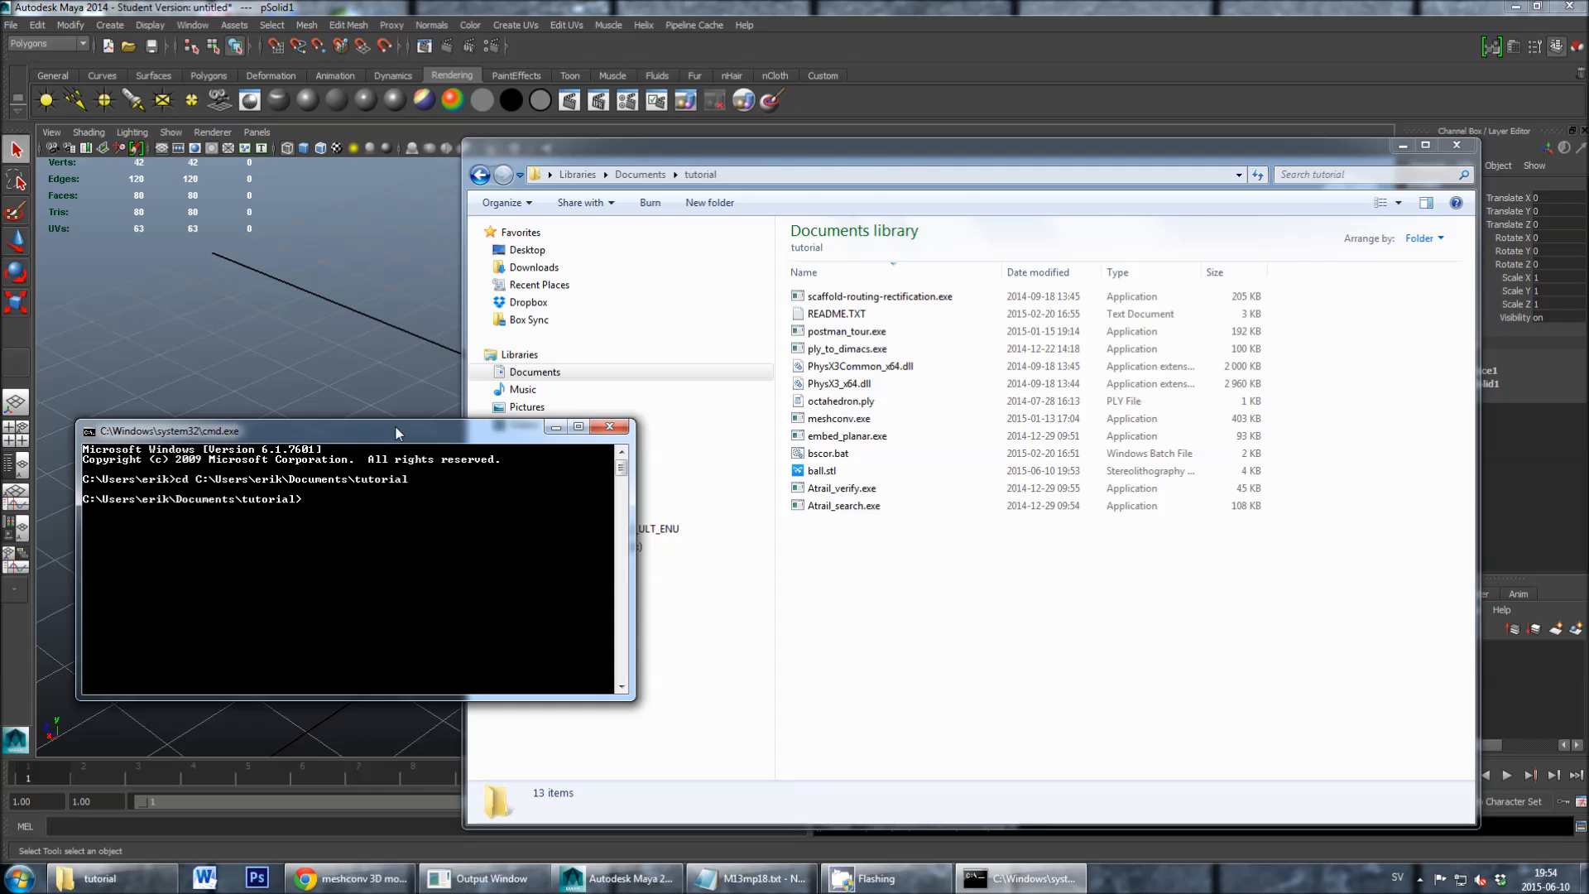
- Run meshconv to convert ball.stl into the ASCII PLY file ball.ply
left_click_drag(398, 431, 379, 454)
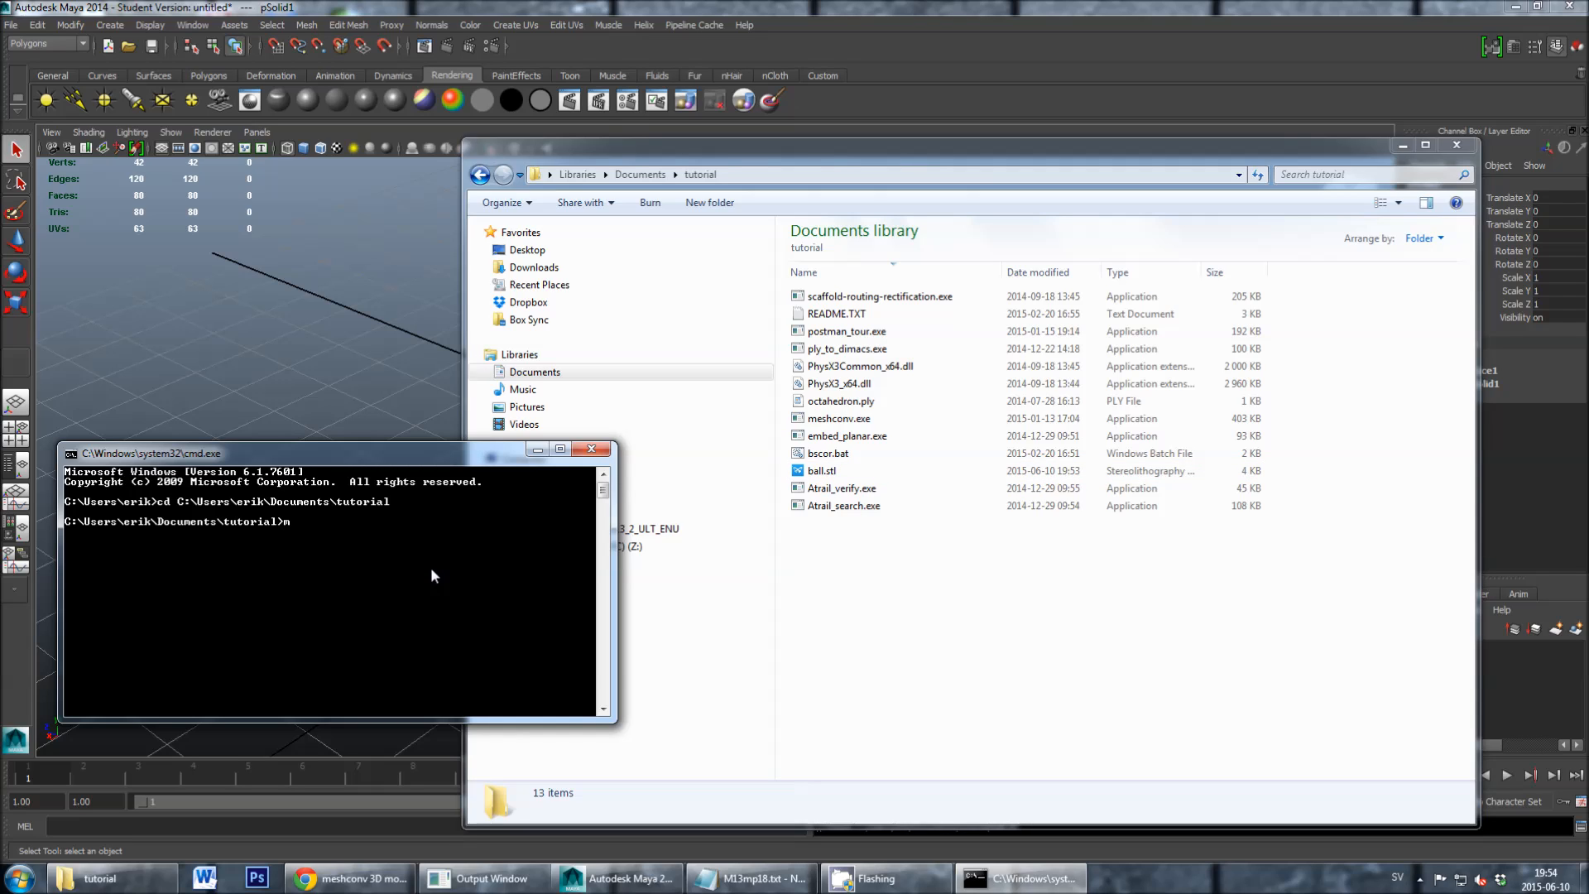
type("eshconv")
type("cii")
key("Return")
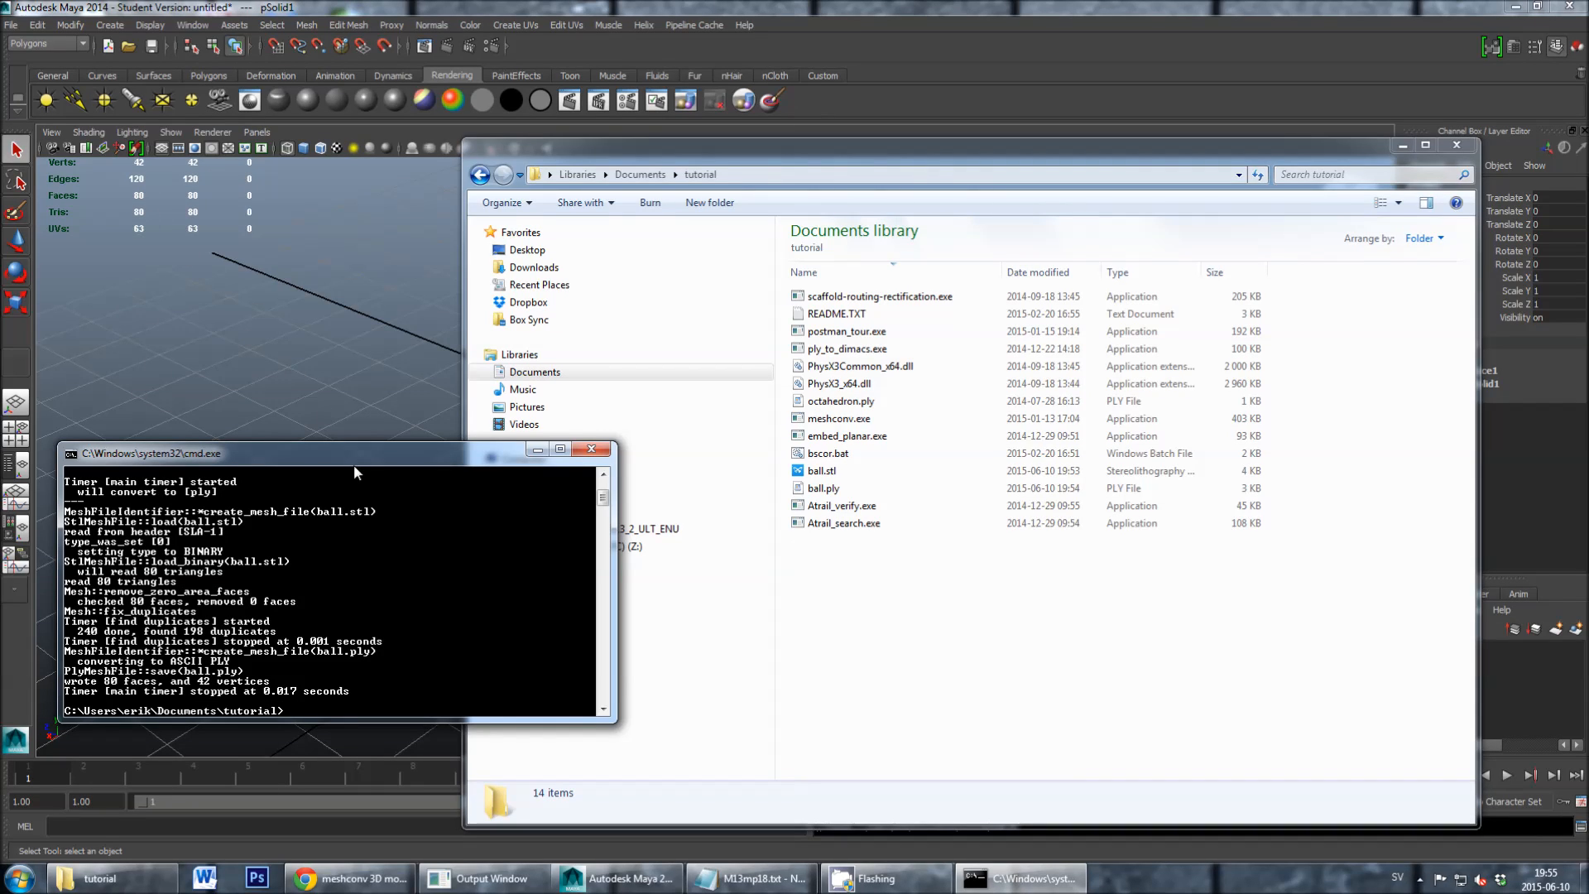
- Run bscor.bat on ball.ply with the value 1.0, stop the spring relaxation and terminate the batch job with y
left_click_drag(353, 457, 393, 431)
left_click_drag(554, 430, 539, 432)
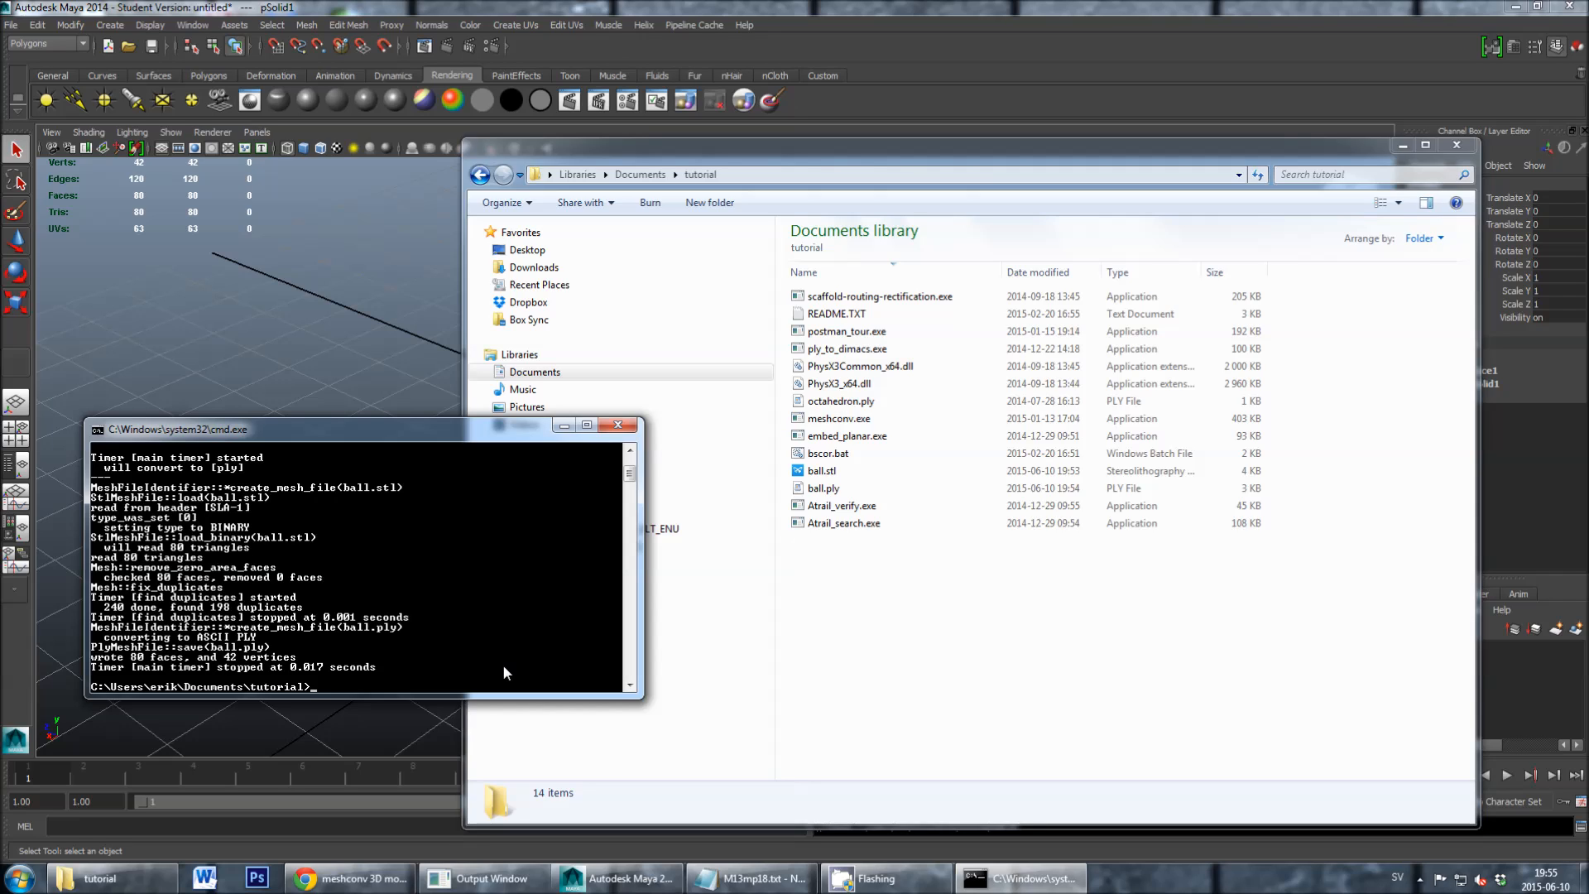
type("bsc")
type("or.bat ball.pl")
type("1.0")
key("Return")
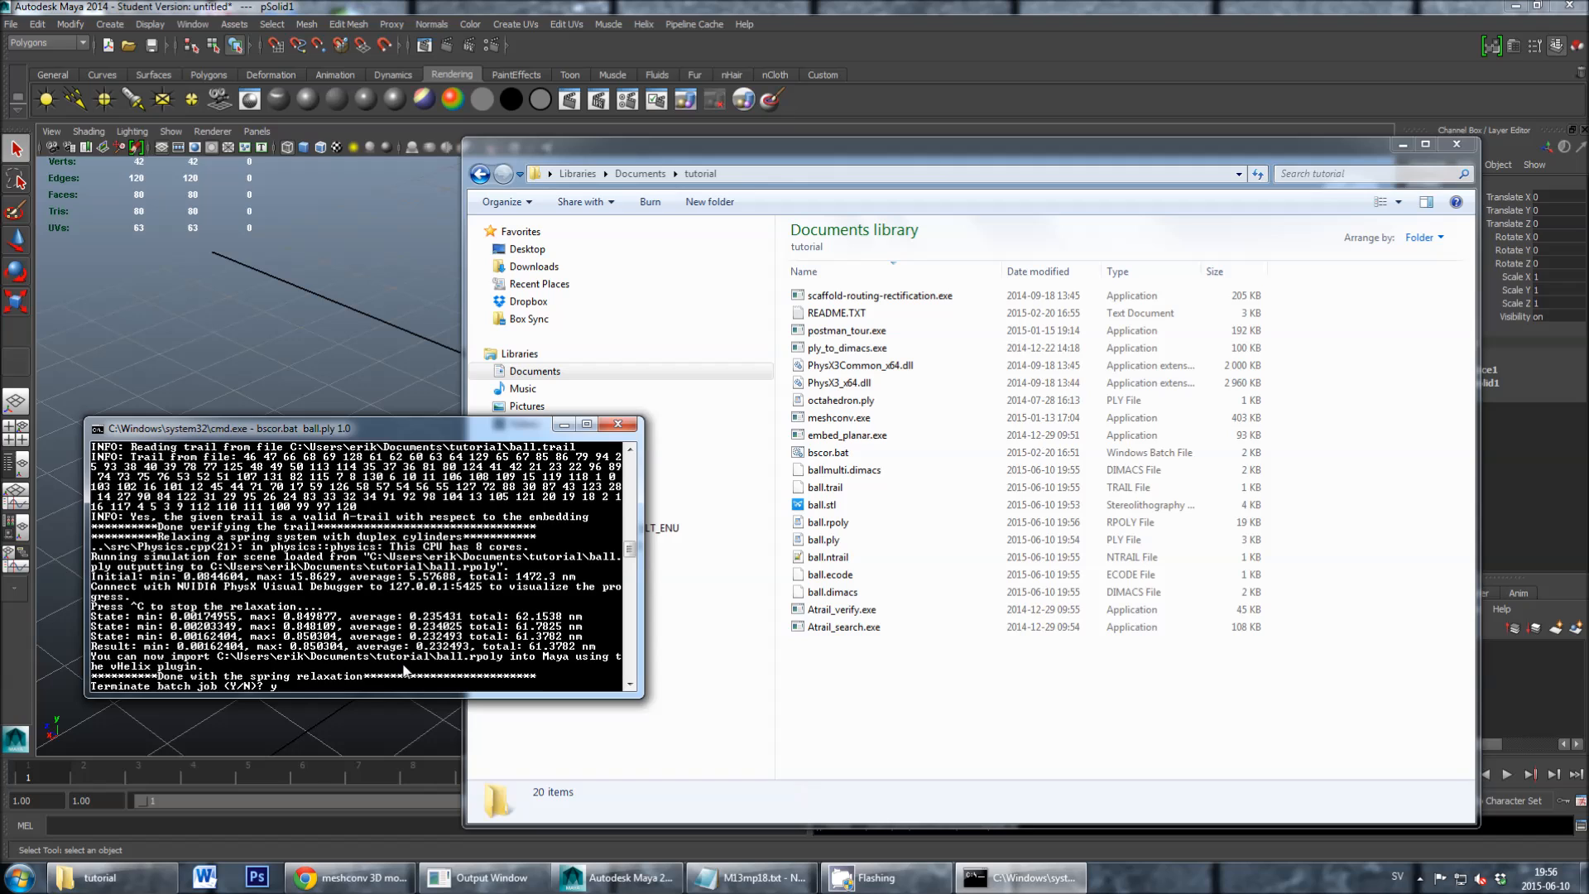
key("Return")
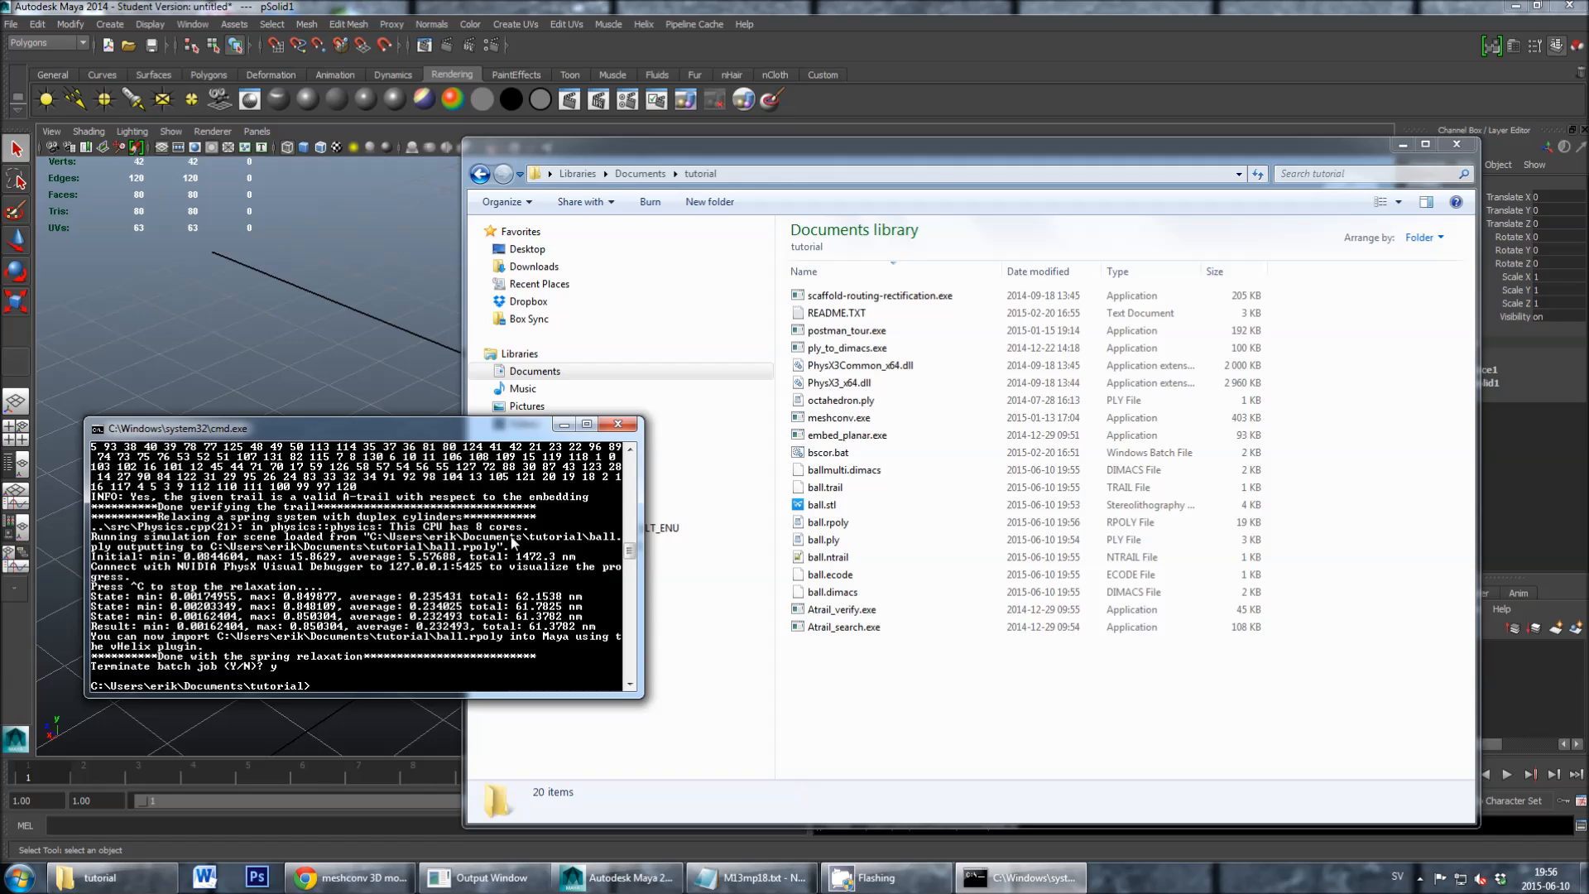
- Minimize the Command Prompt, check the ball.rpoly file in the tutorial folder and return to Maya
left_click(565, 424)
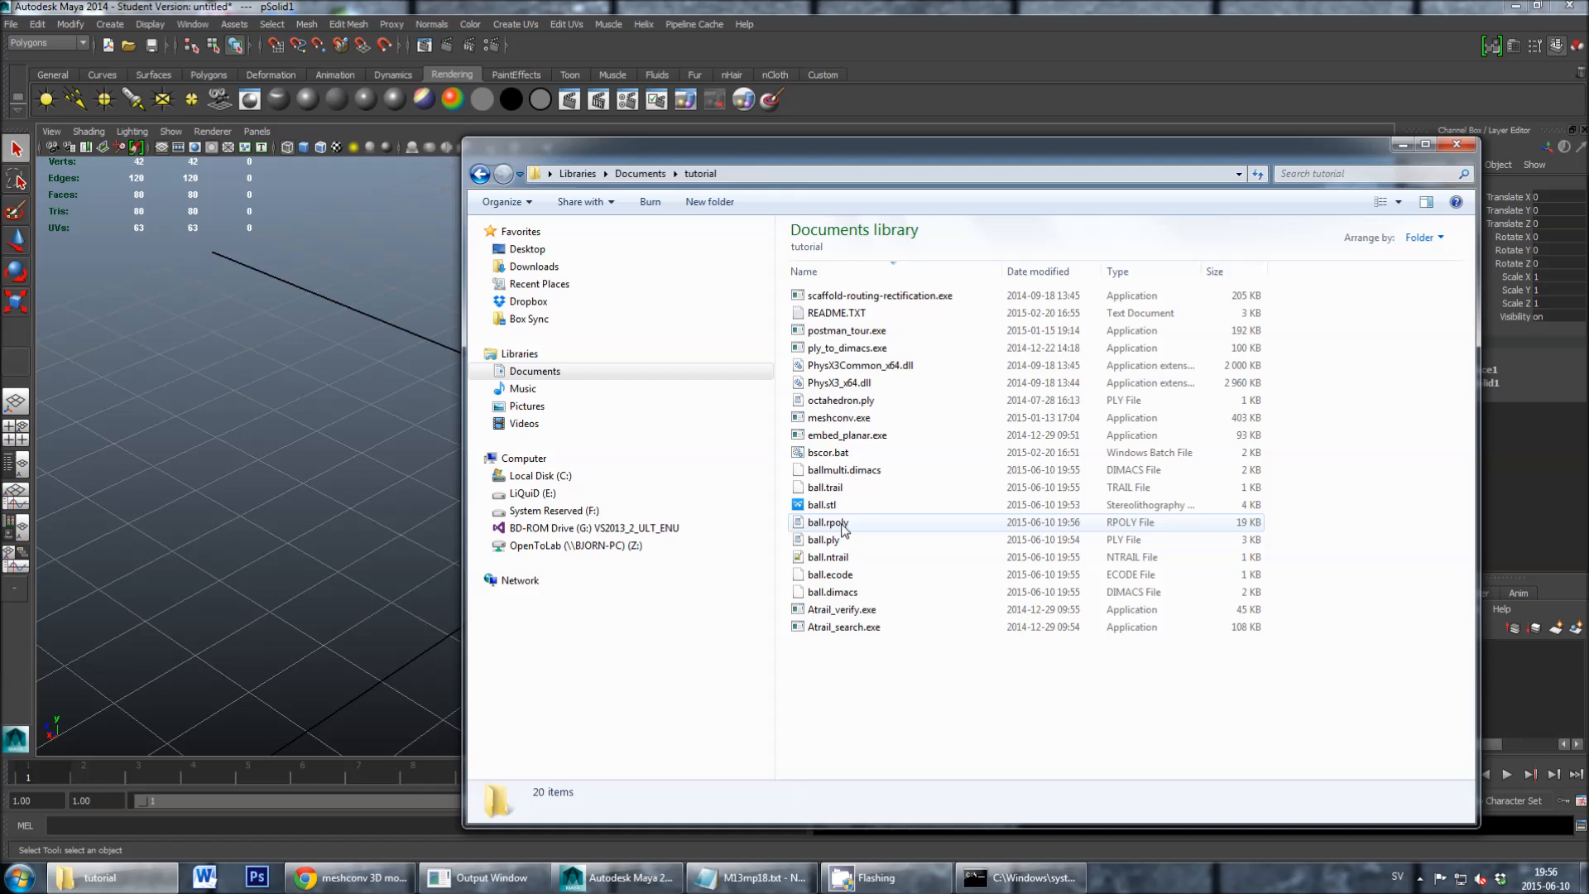
mouse_move(852, 530)
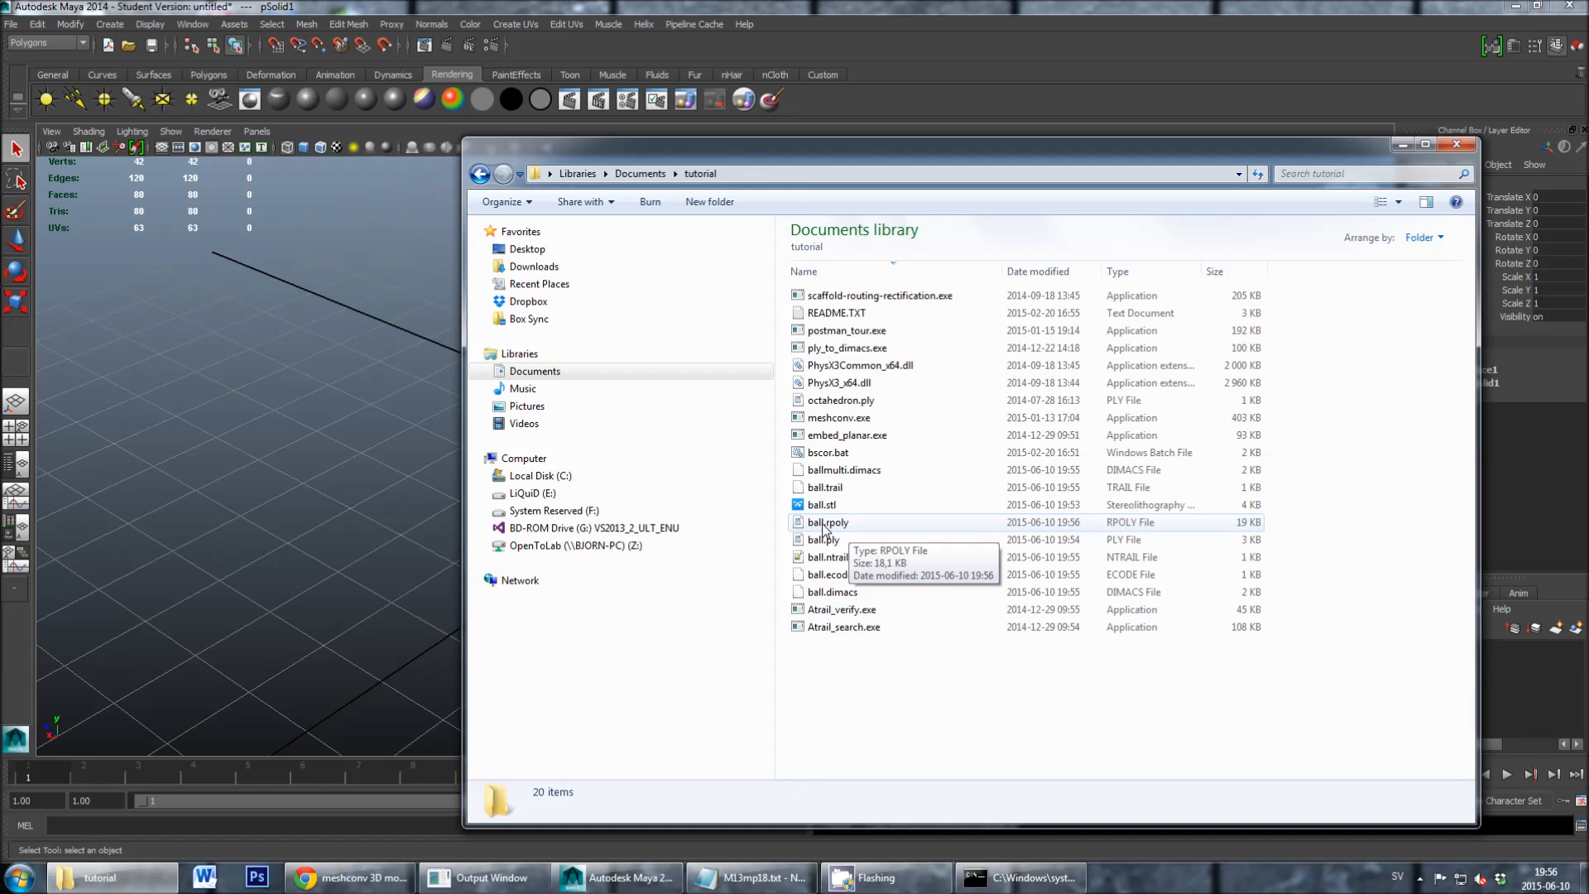
left_click_drag(1258, 144, 1205, 205)
left_click(1338, 207)
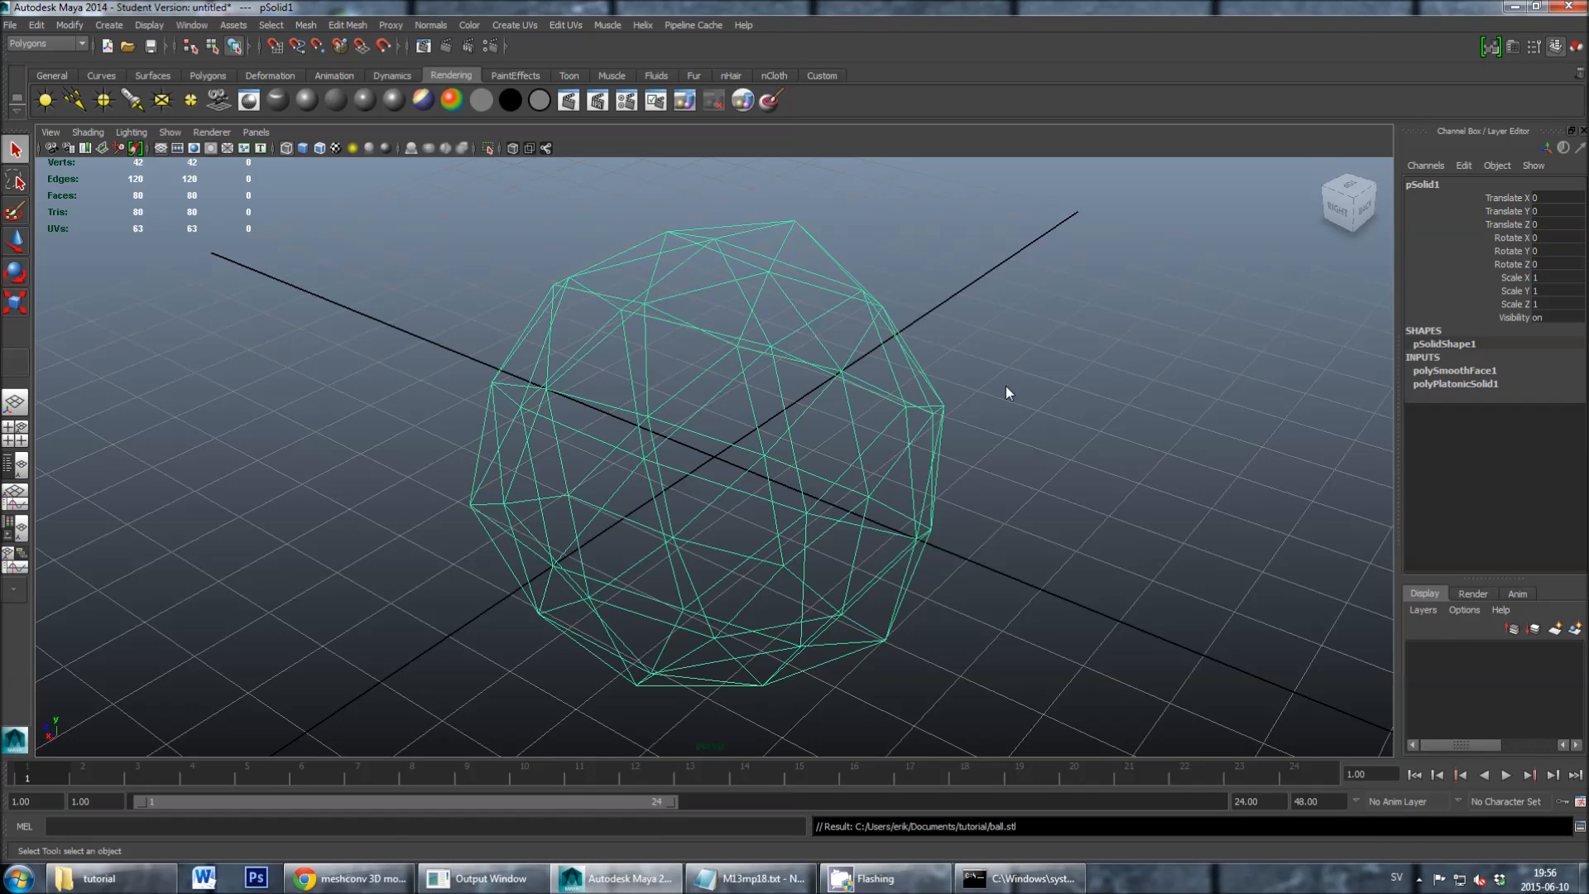
- Deselect the ball mesh and start a new scene without saving the changes to the untitled scene
left_click(980, 391)
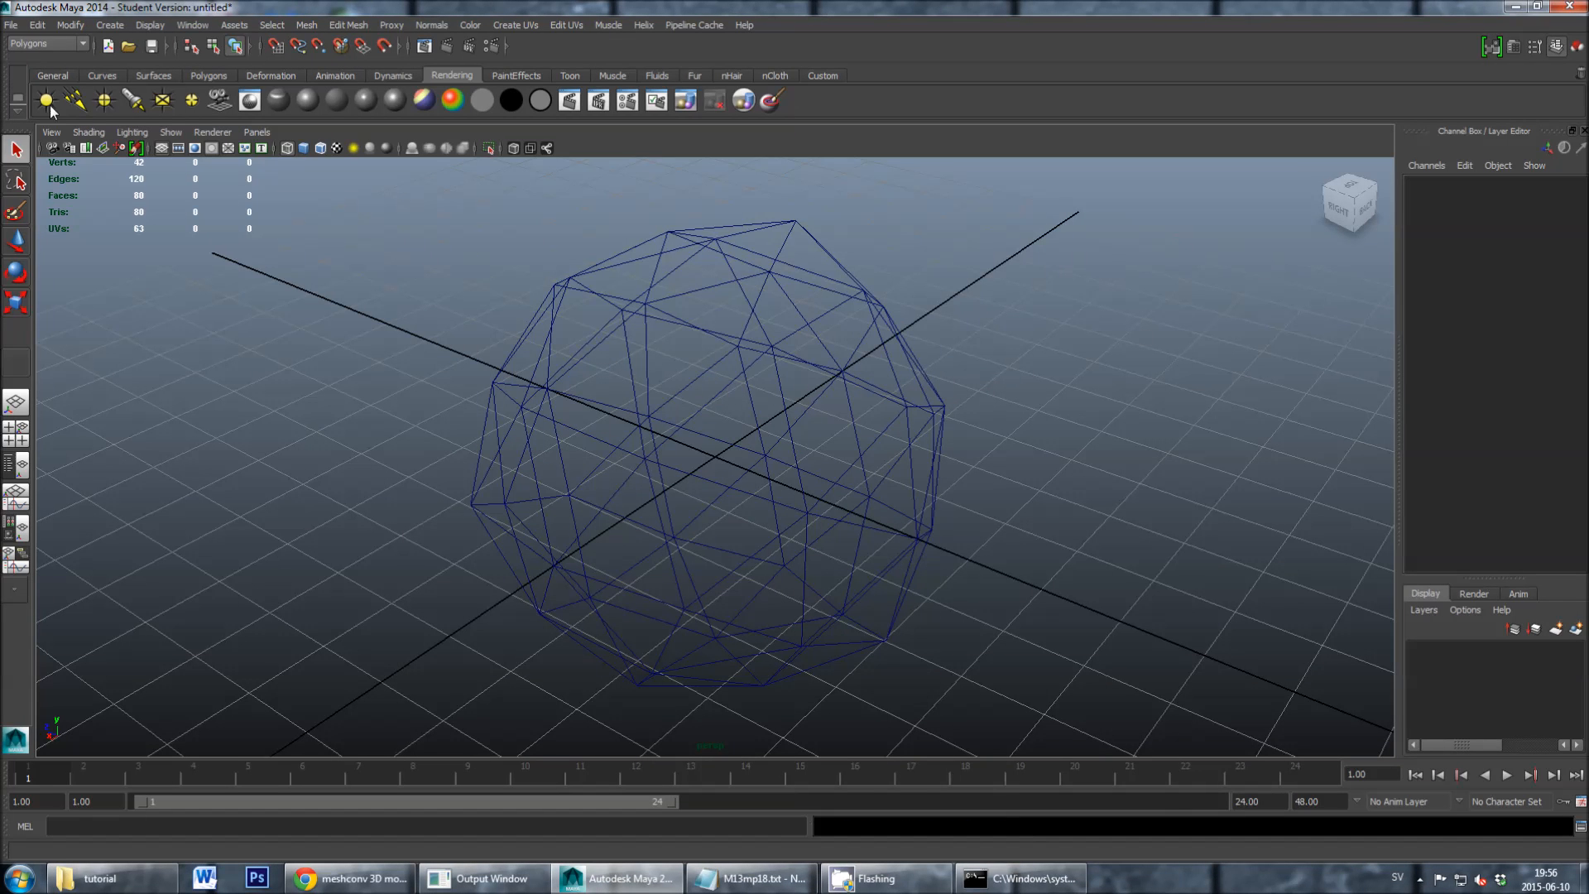
left_click(11, 25)
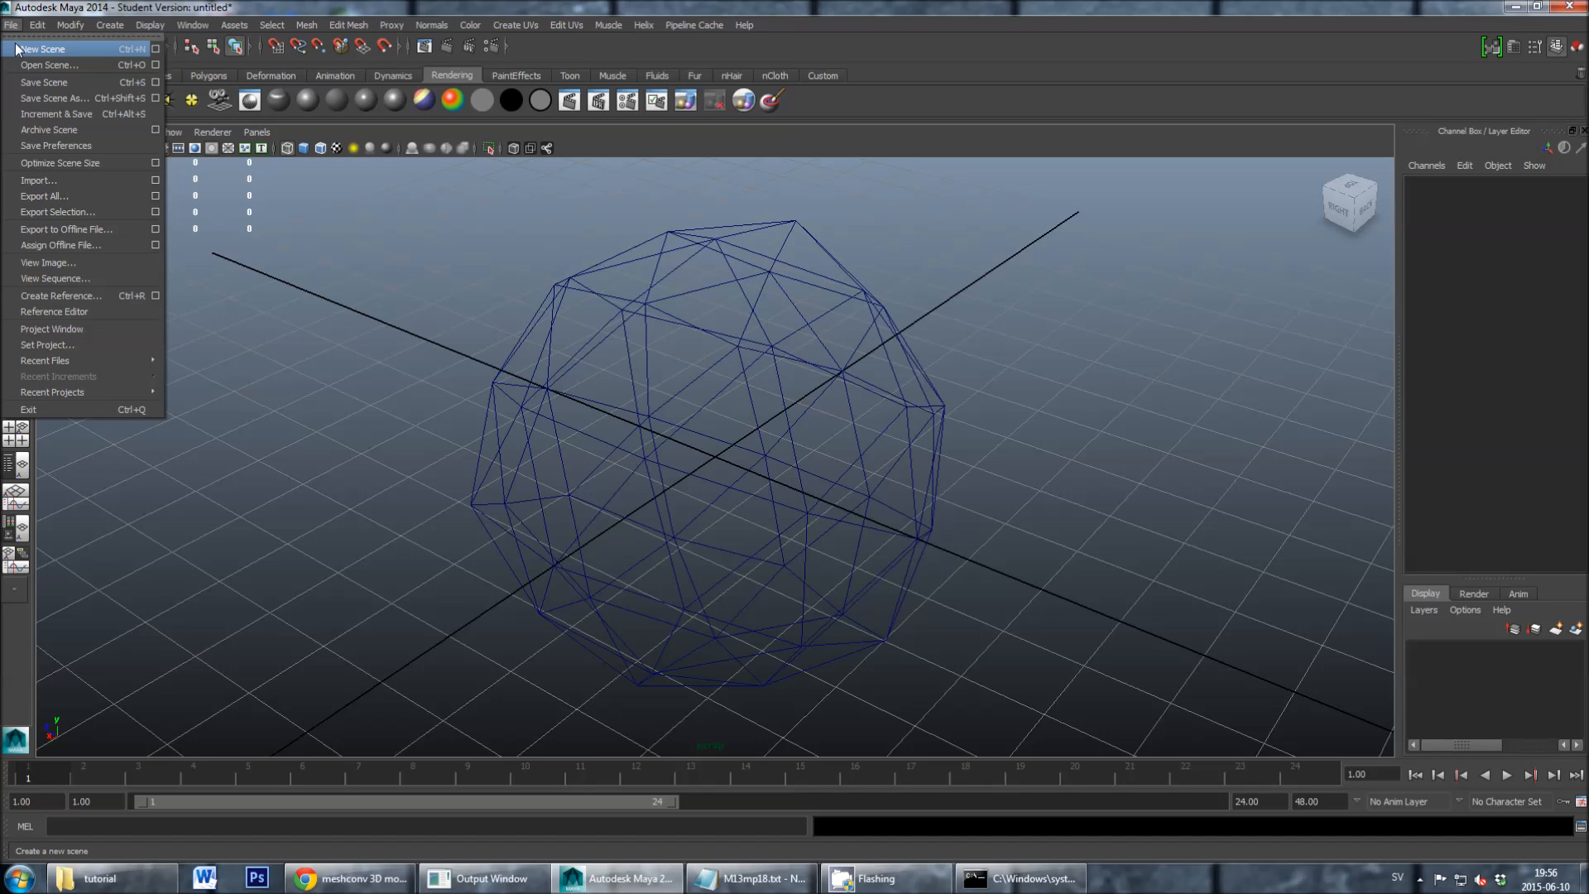
left_click(33, 49)
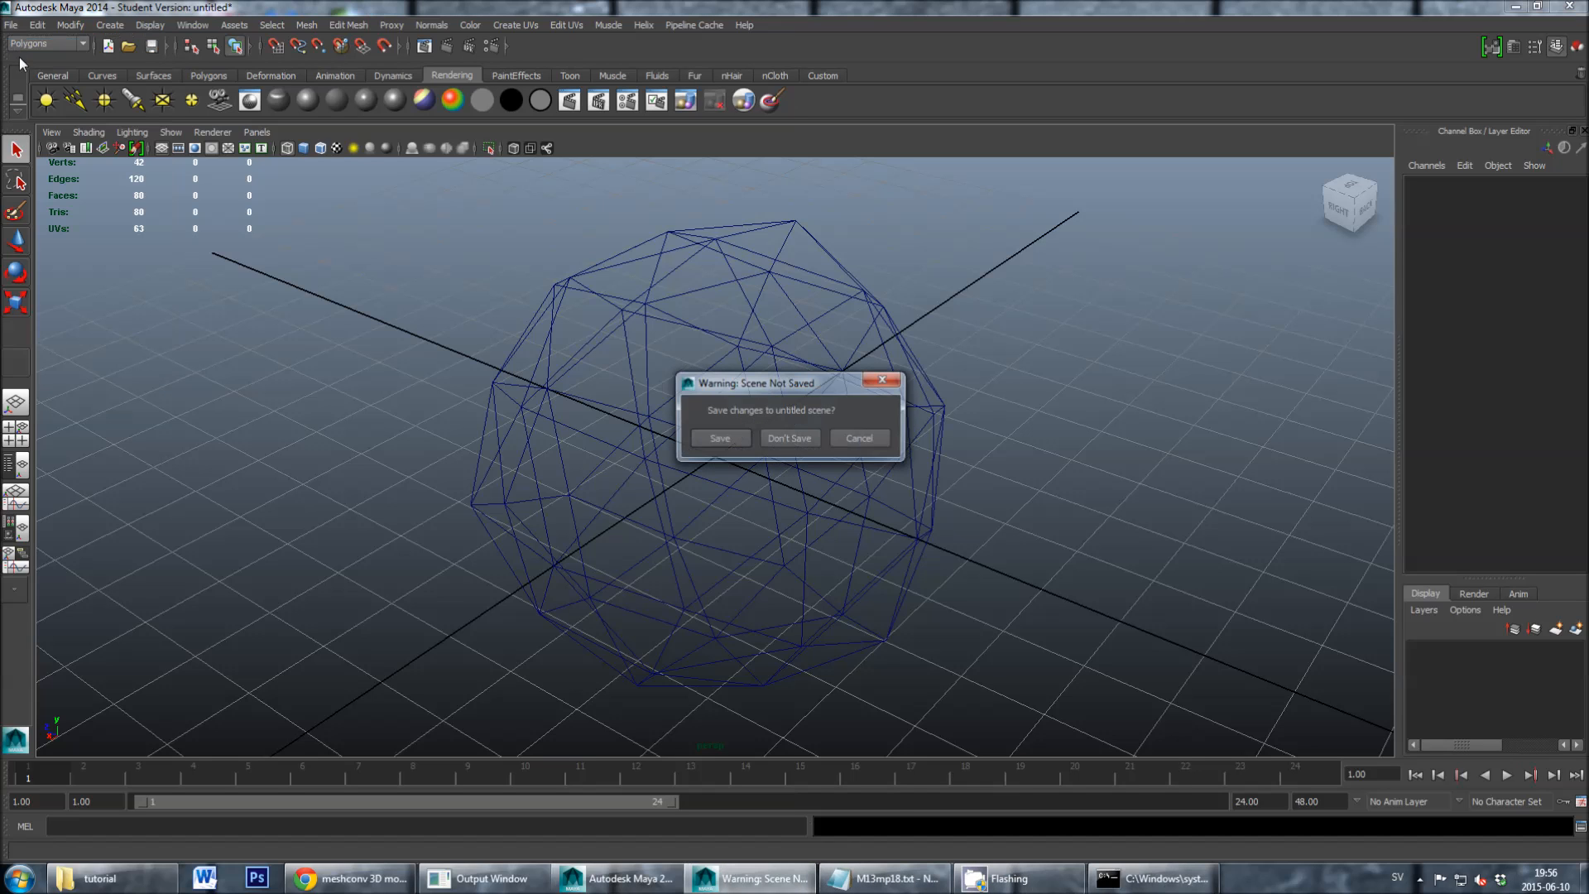
left_click(787, 438)
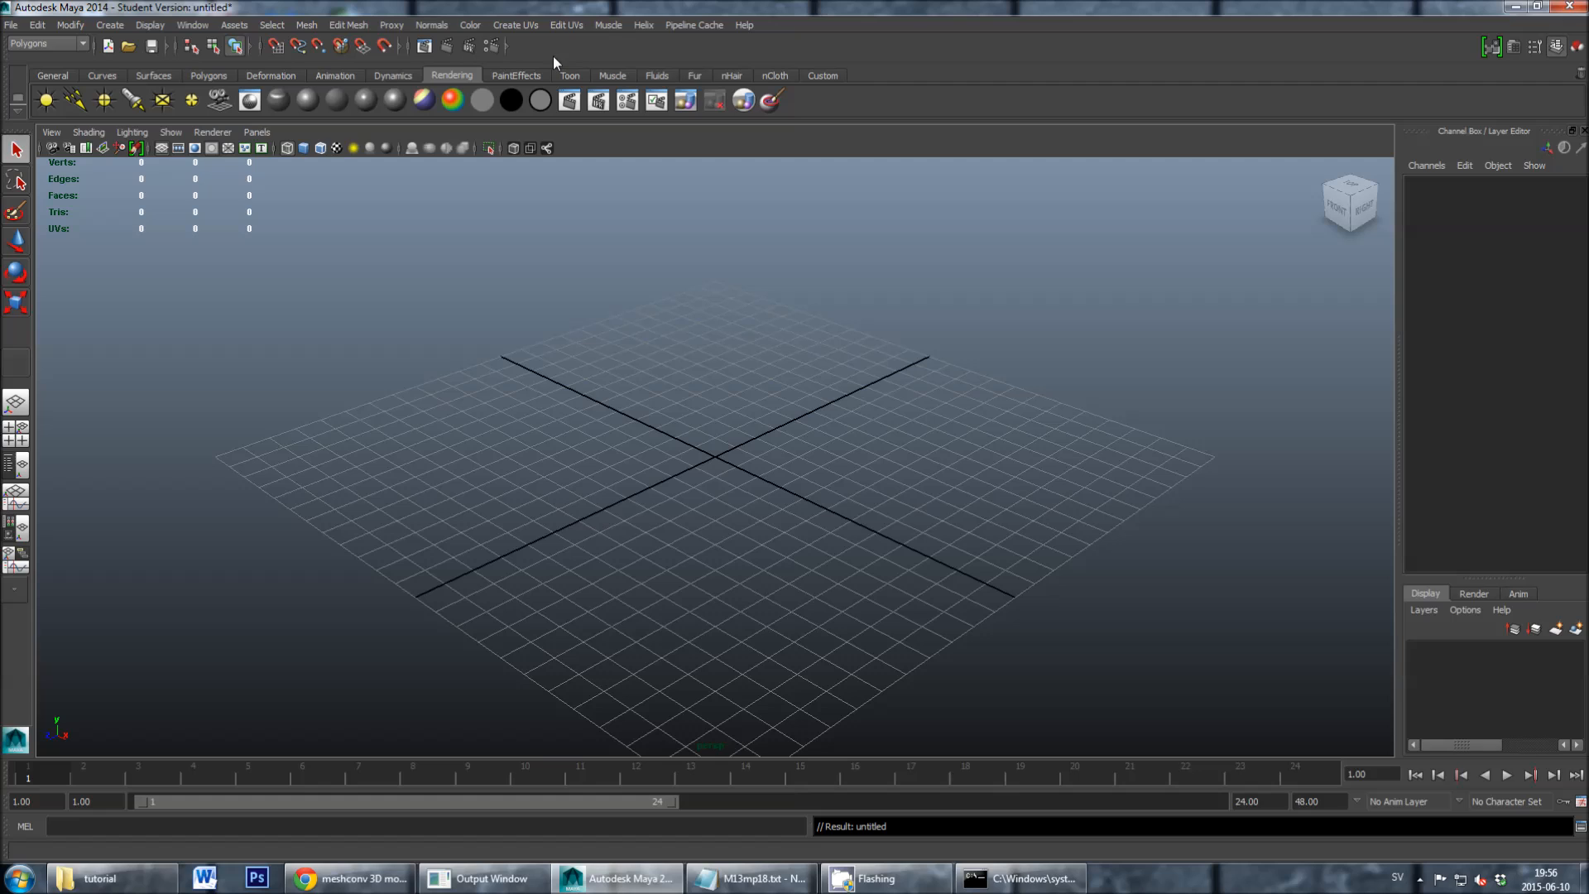
left_click(649, 27)
left_click(649, 27)
left_click(649, 27)
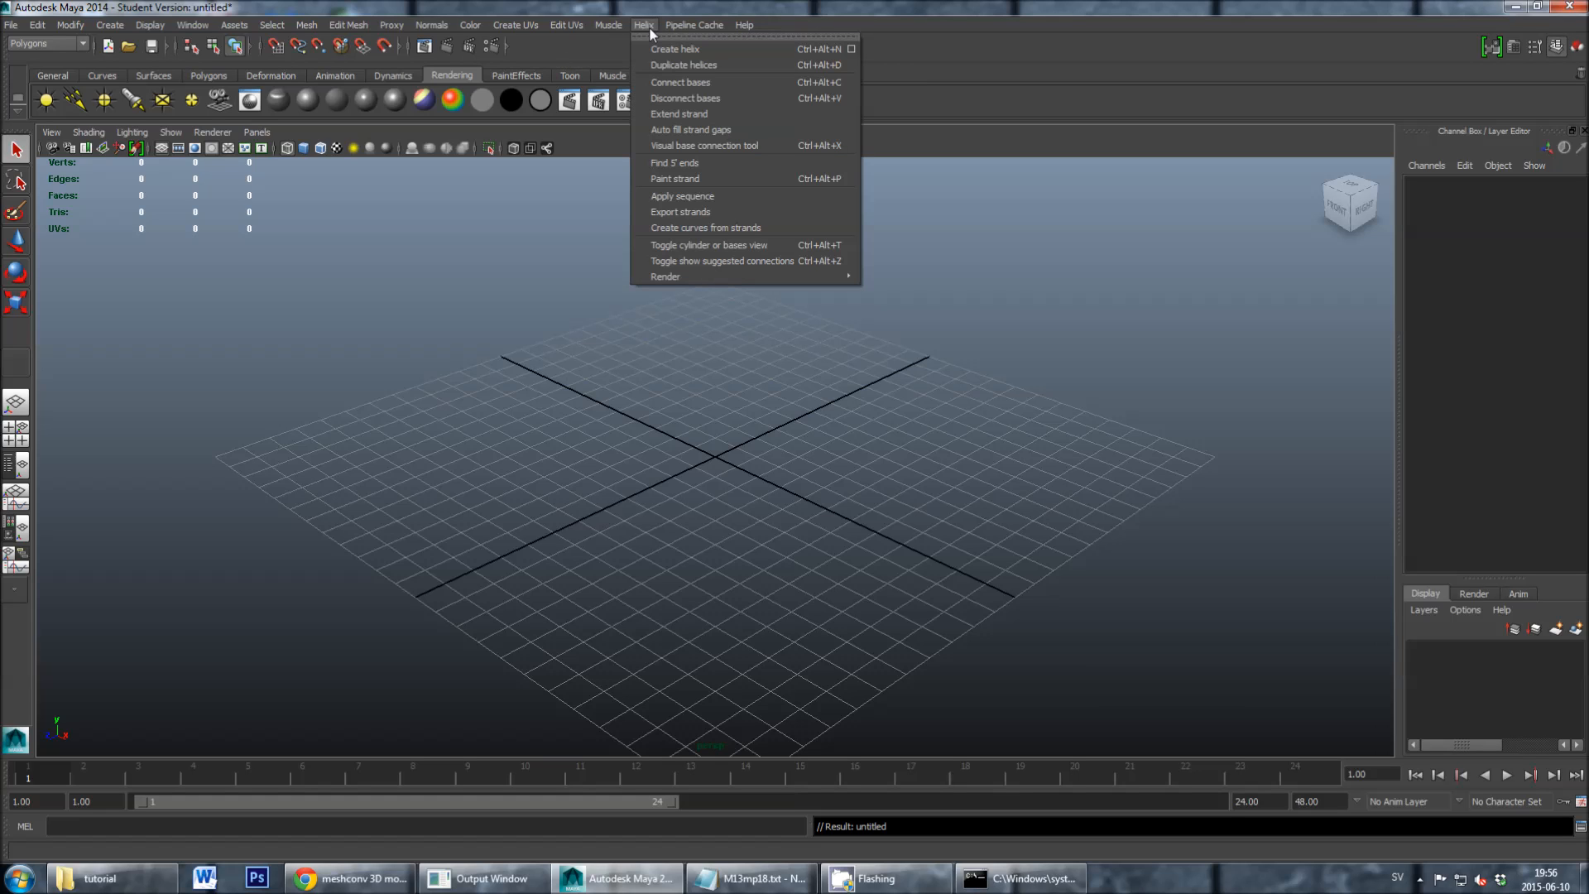
left_click(644, 26)
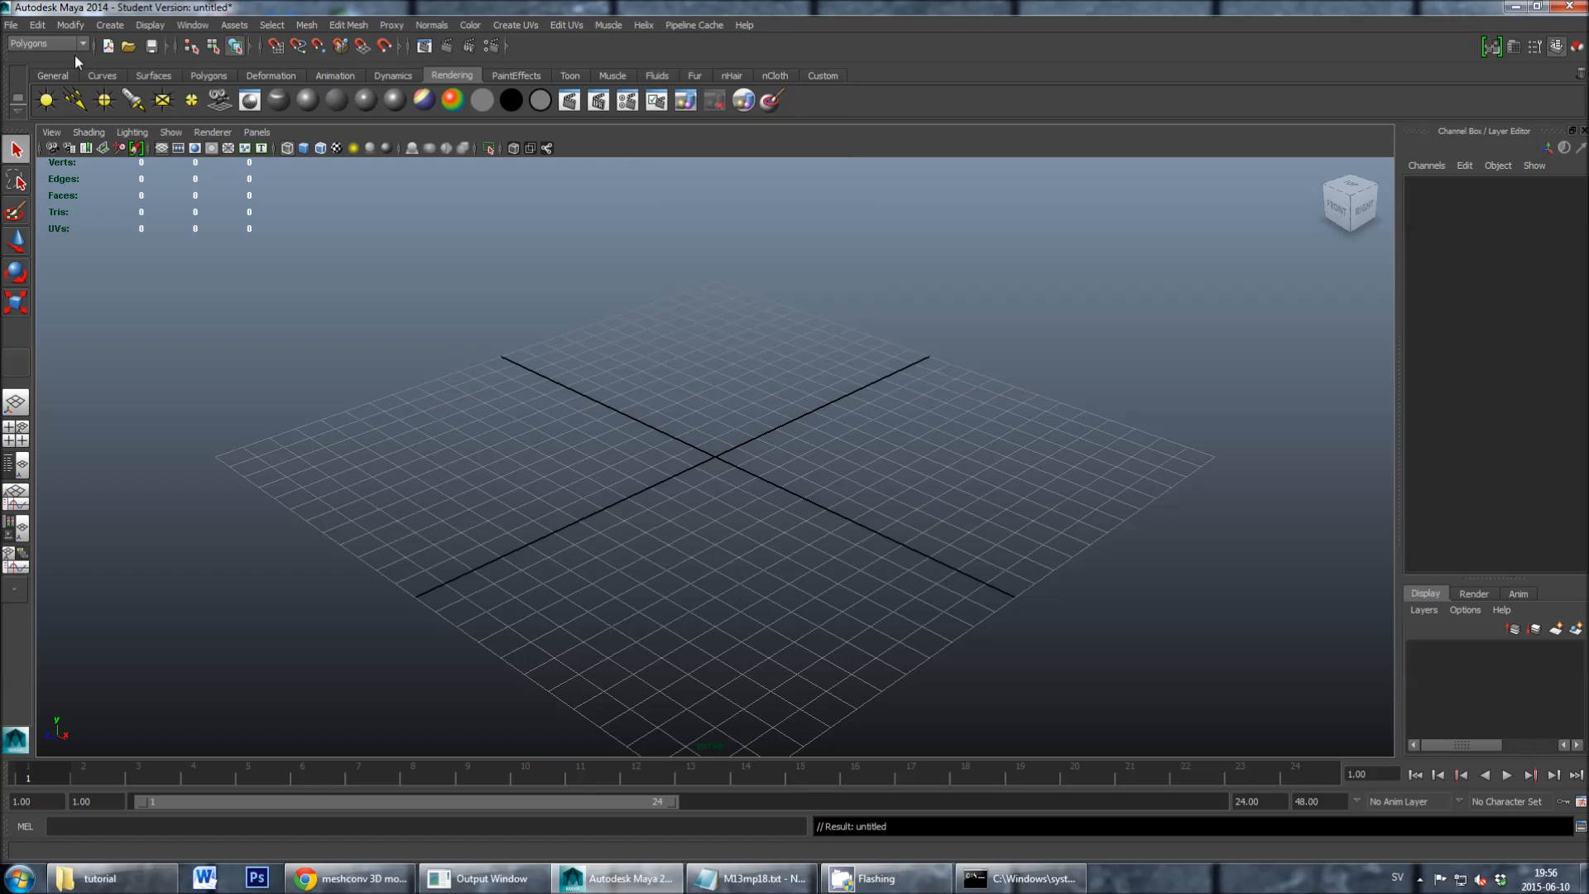
- Import ball.rpoly from the tutorial folder into the empty scene
left_click(13, 26)
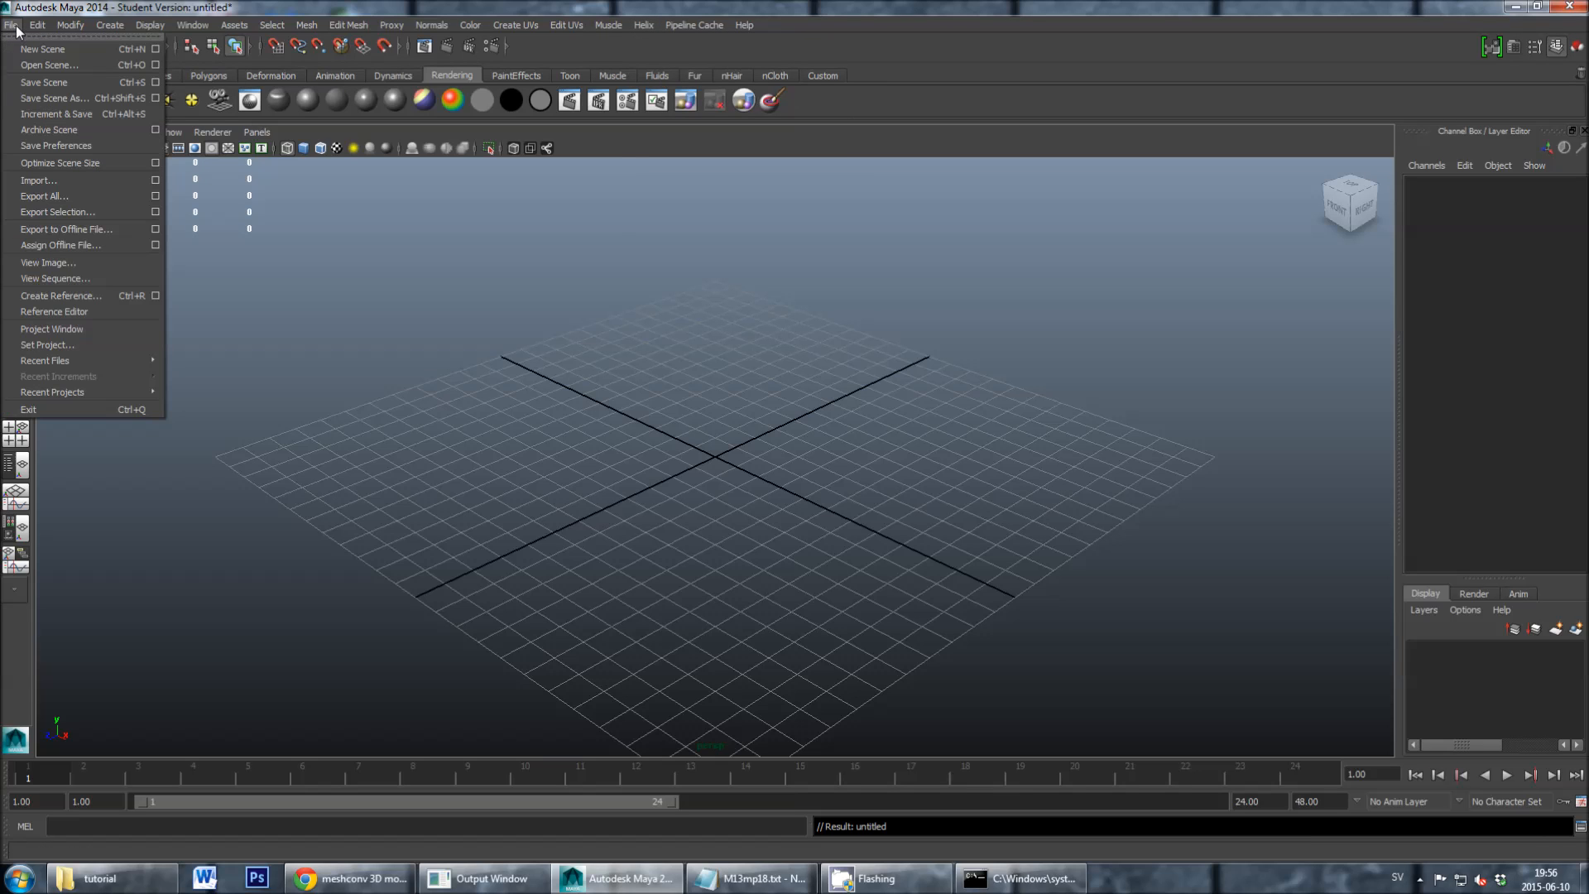
left_click(37, 180)
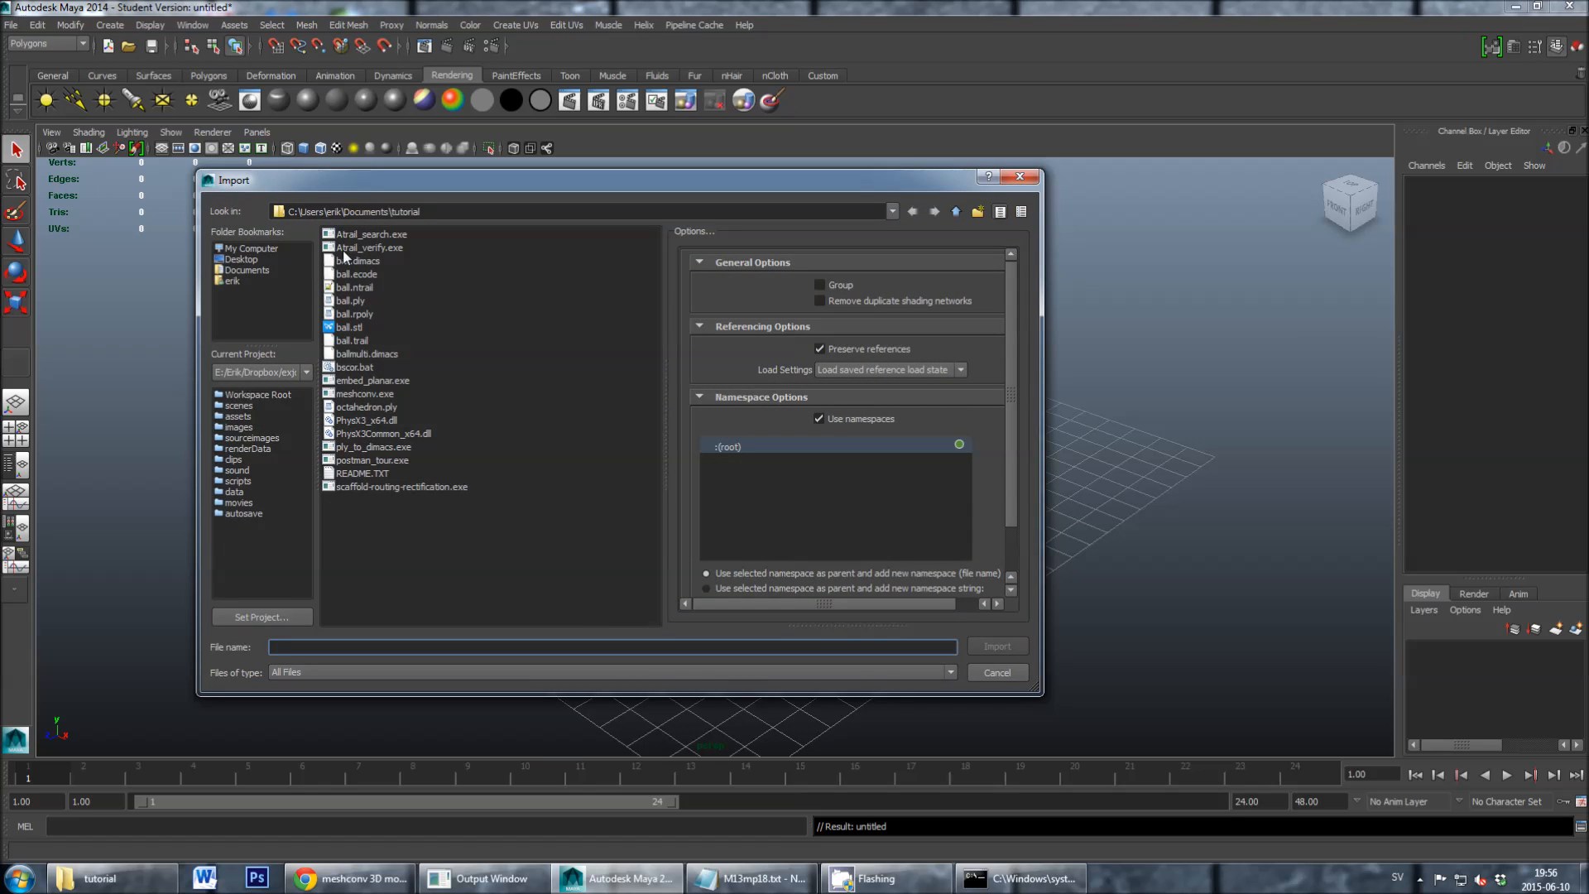
left_click(344, 314)
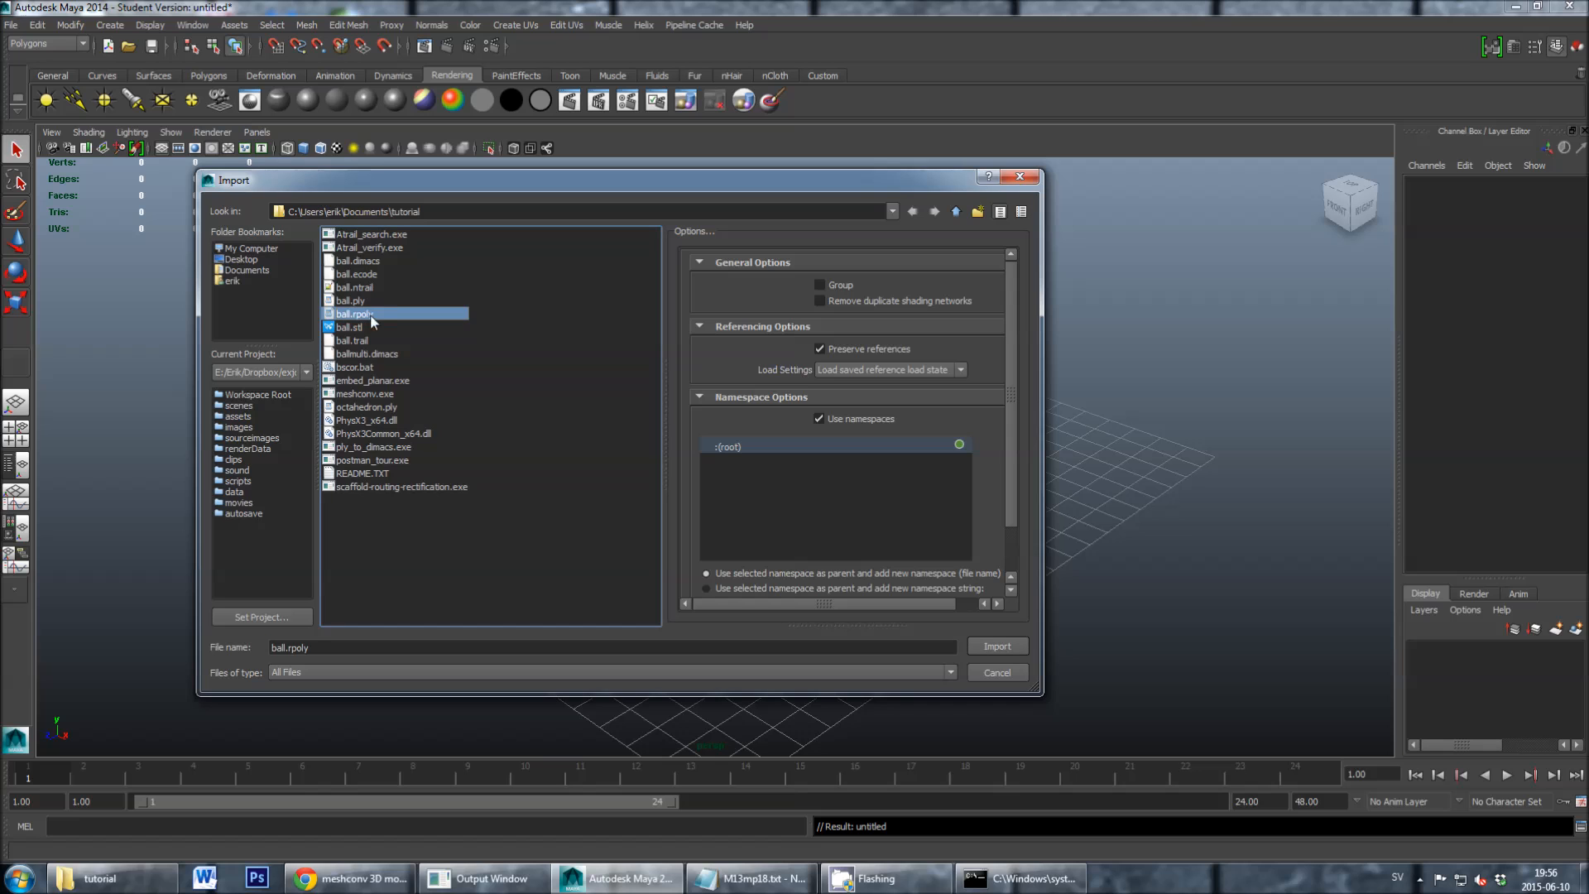
left_click(976, 642)
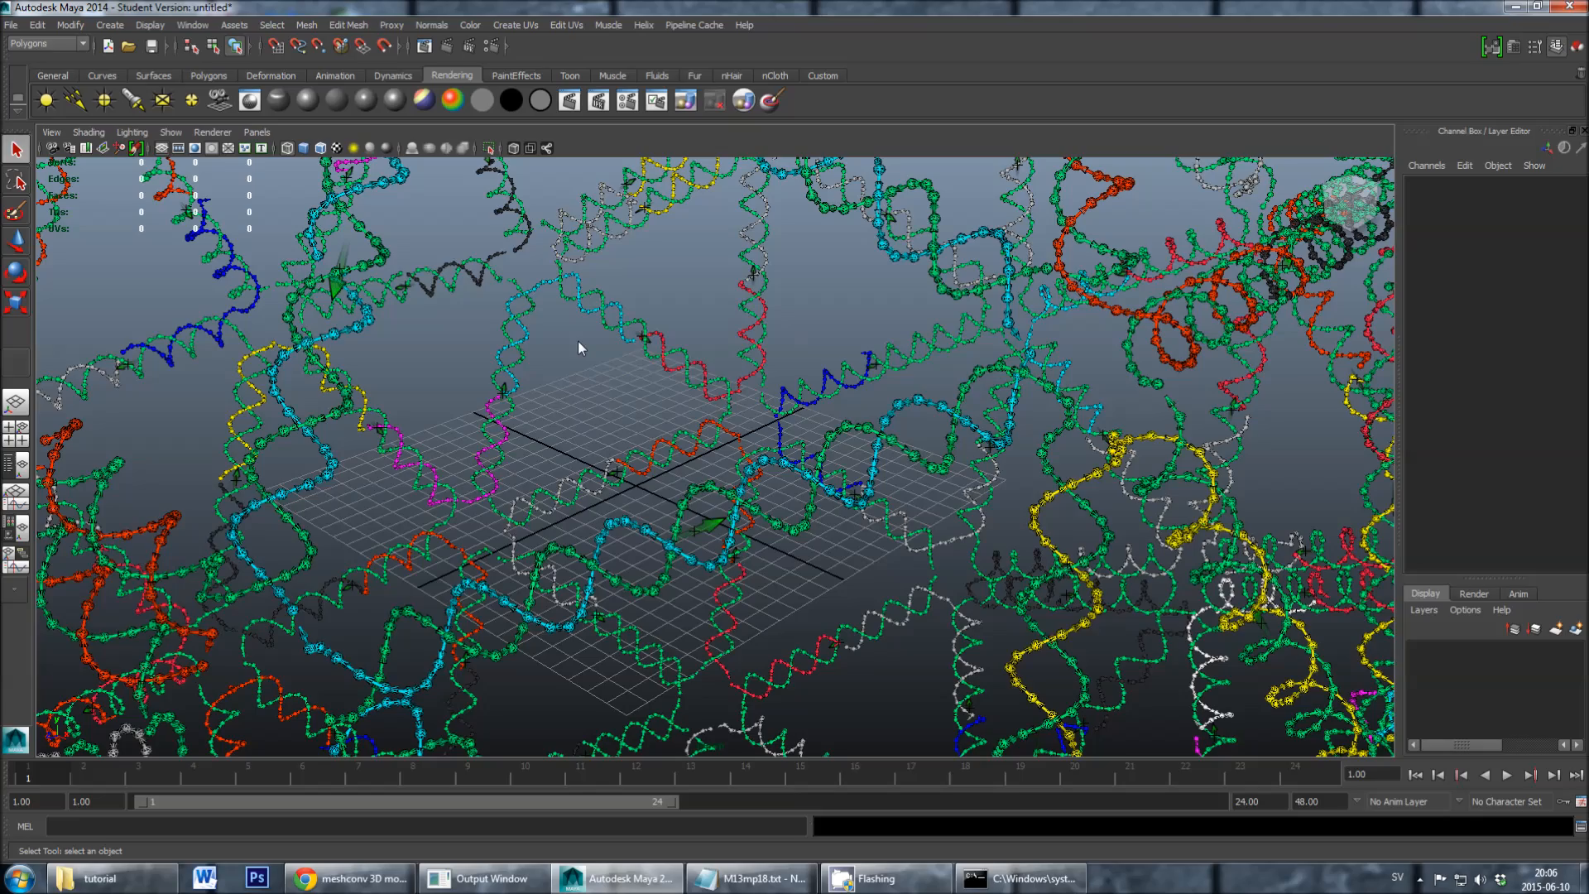
- Examine the imported DNA ball from several angles and check the extent of the red staple strand near the grid centre
left_click_drag(571, 359, 568, 363, "alt")
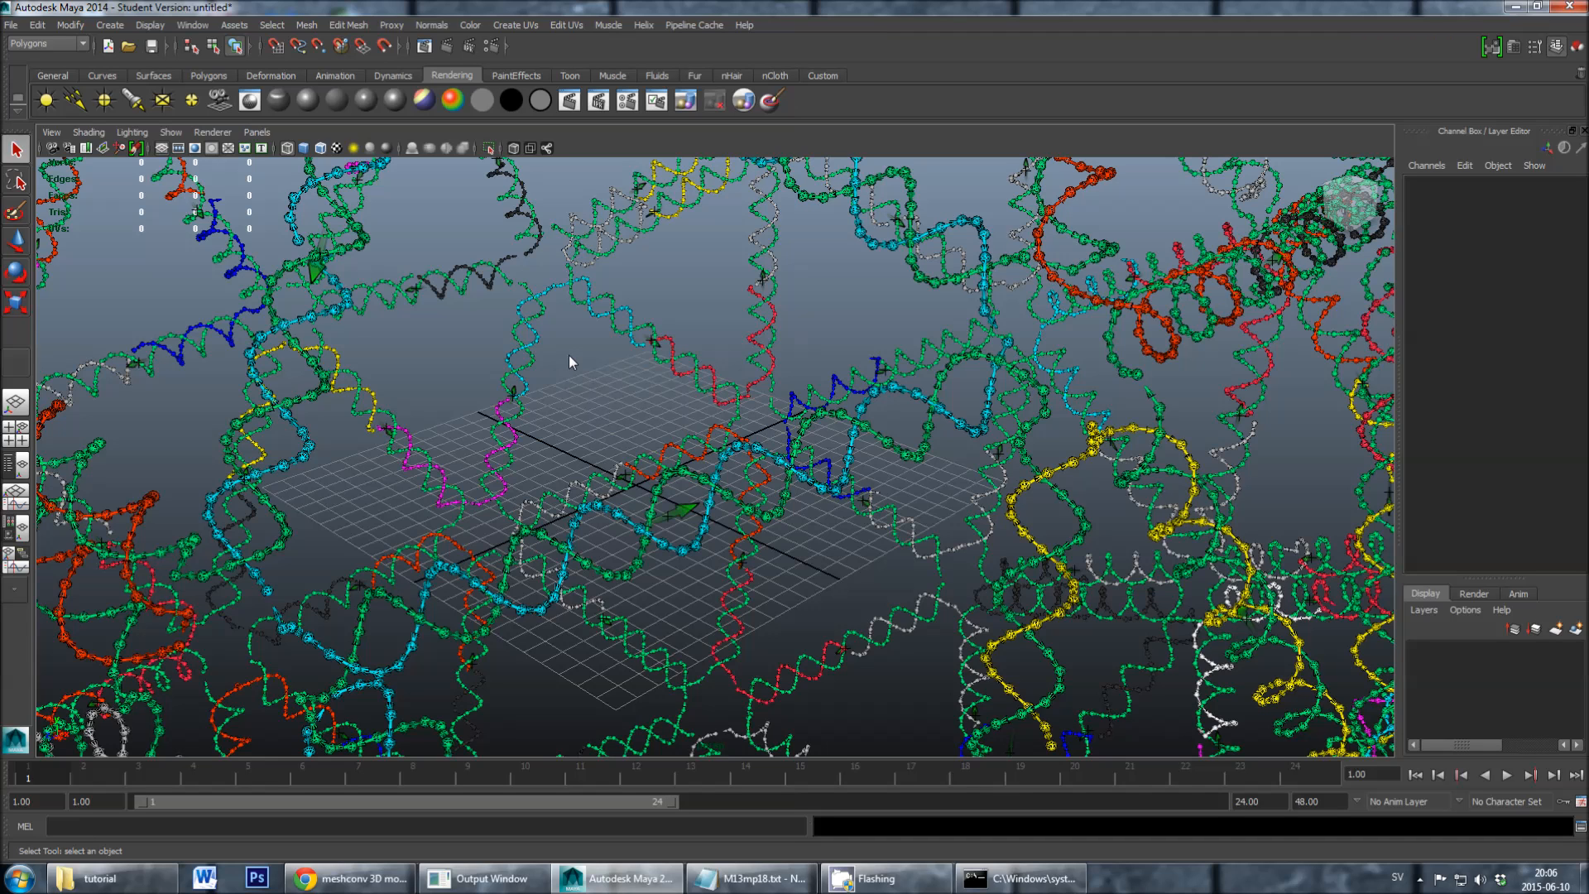
left_click_drag(569, 355, 578, 362, "alt")
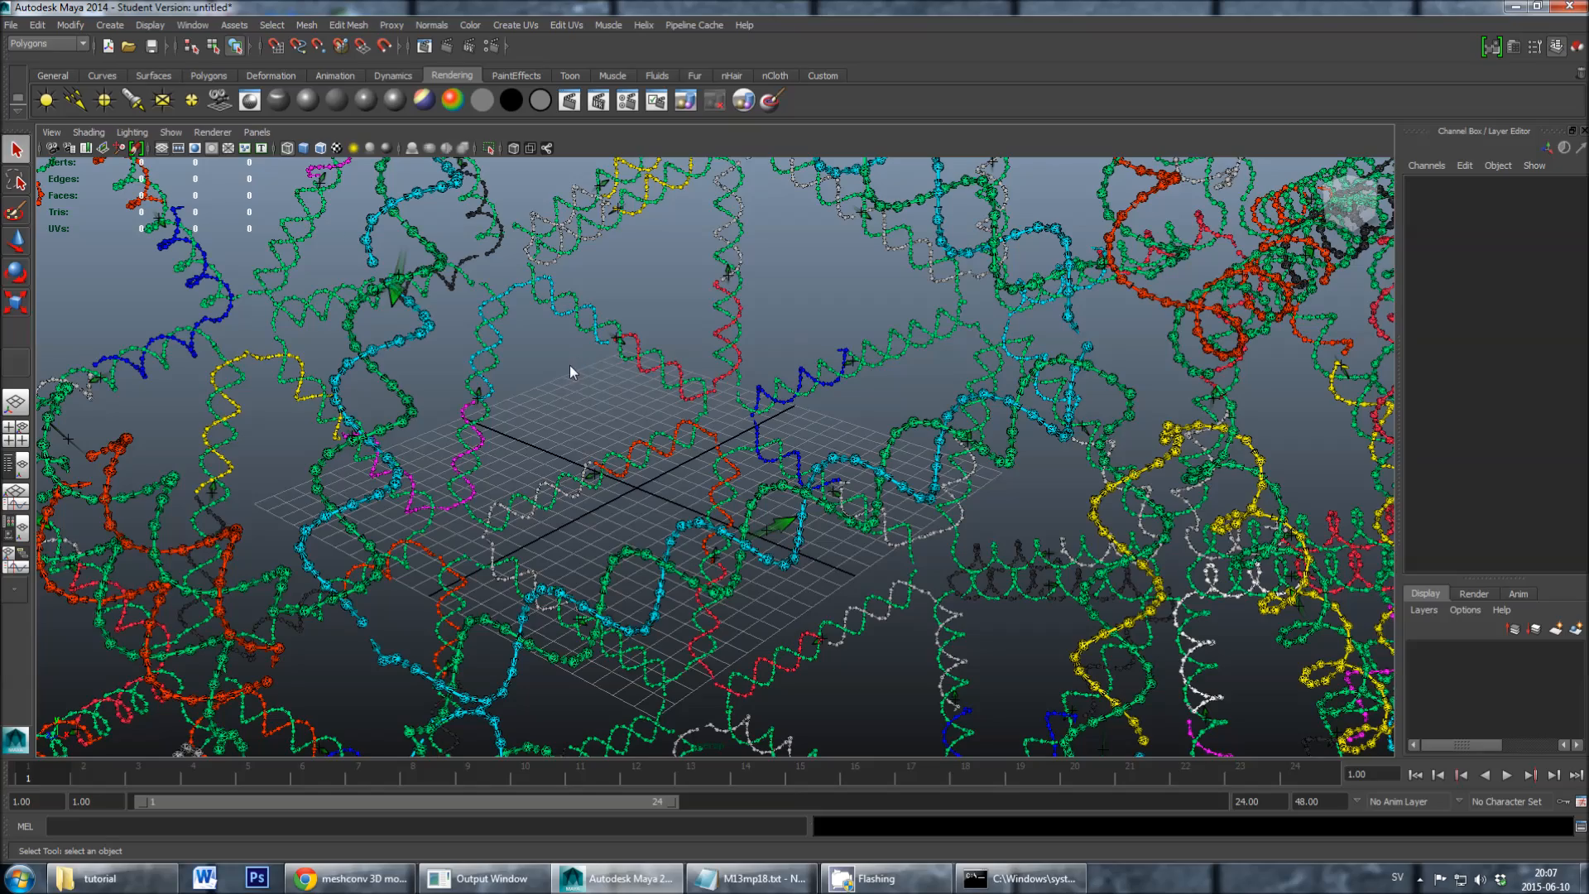
scroll(569, 365, "down", 6)
left_click_drag(544, 378, 597, 385, "alt")
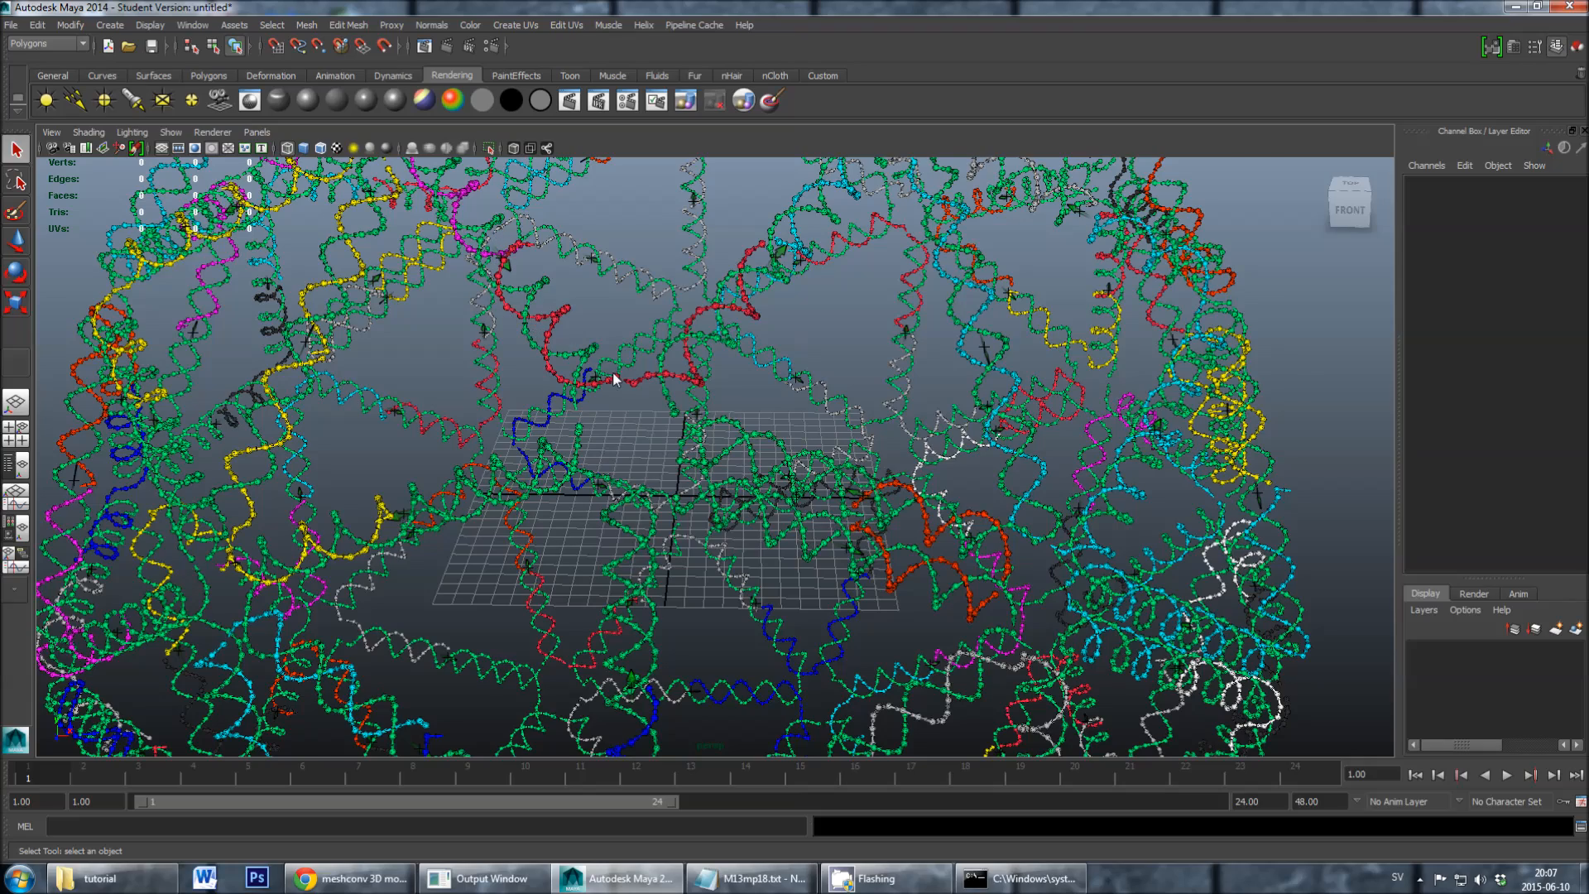
scroll(634, 381, "up", 2)
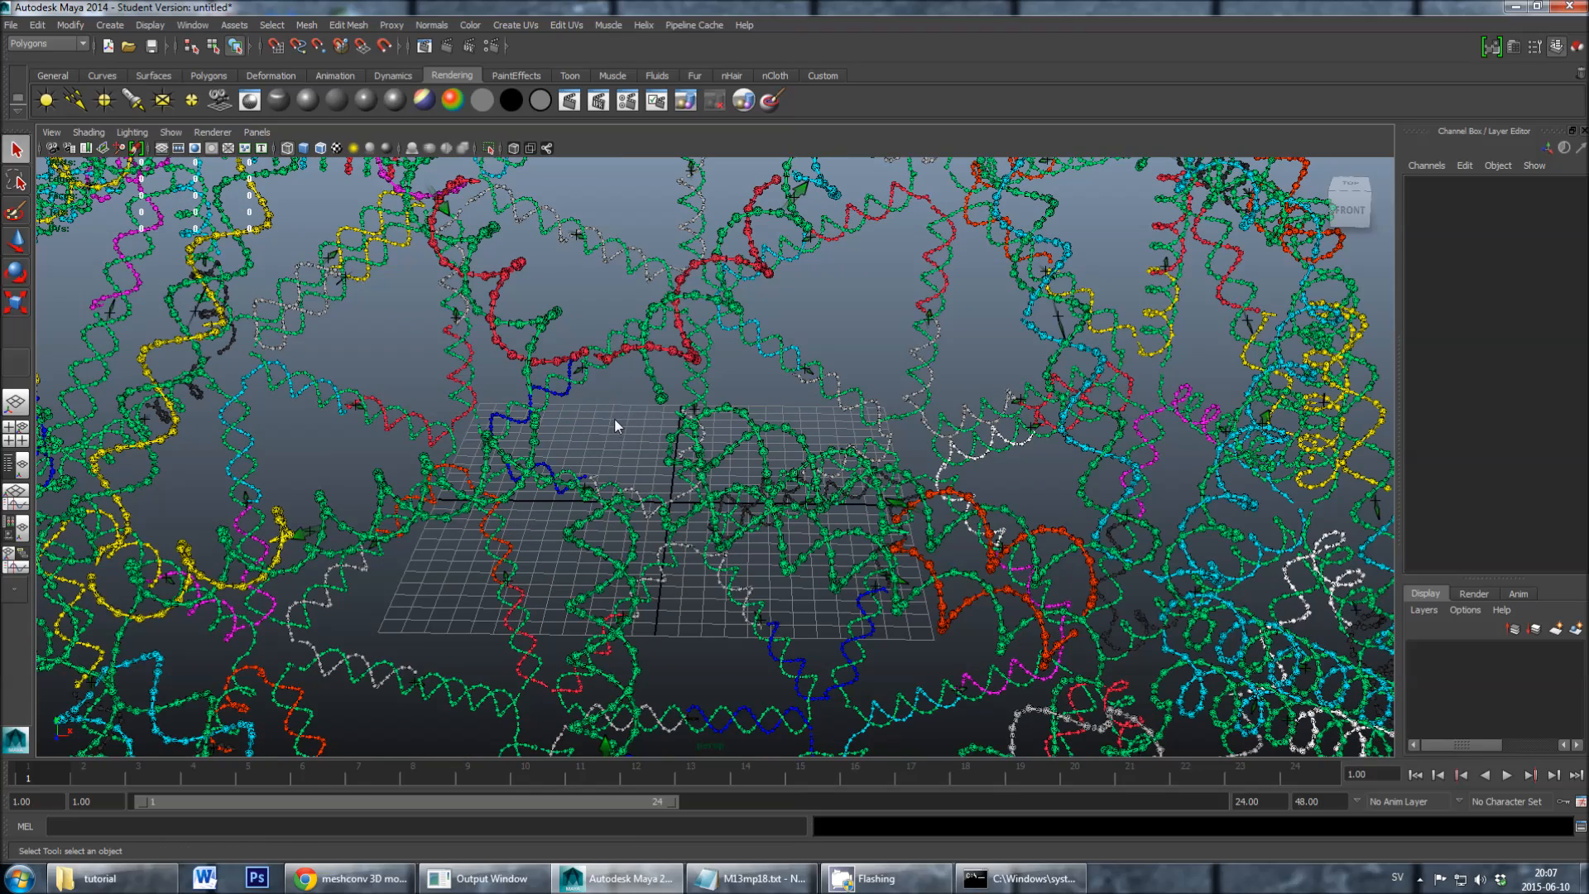
left_click_drag(613, 419, 611, 425, "alt")
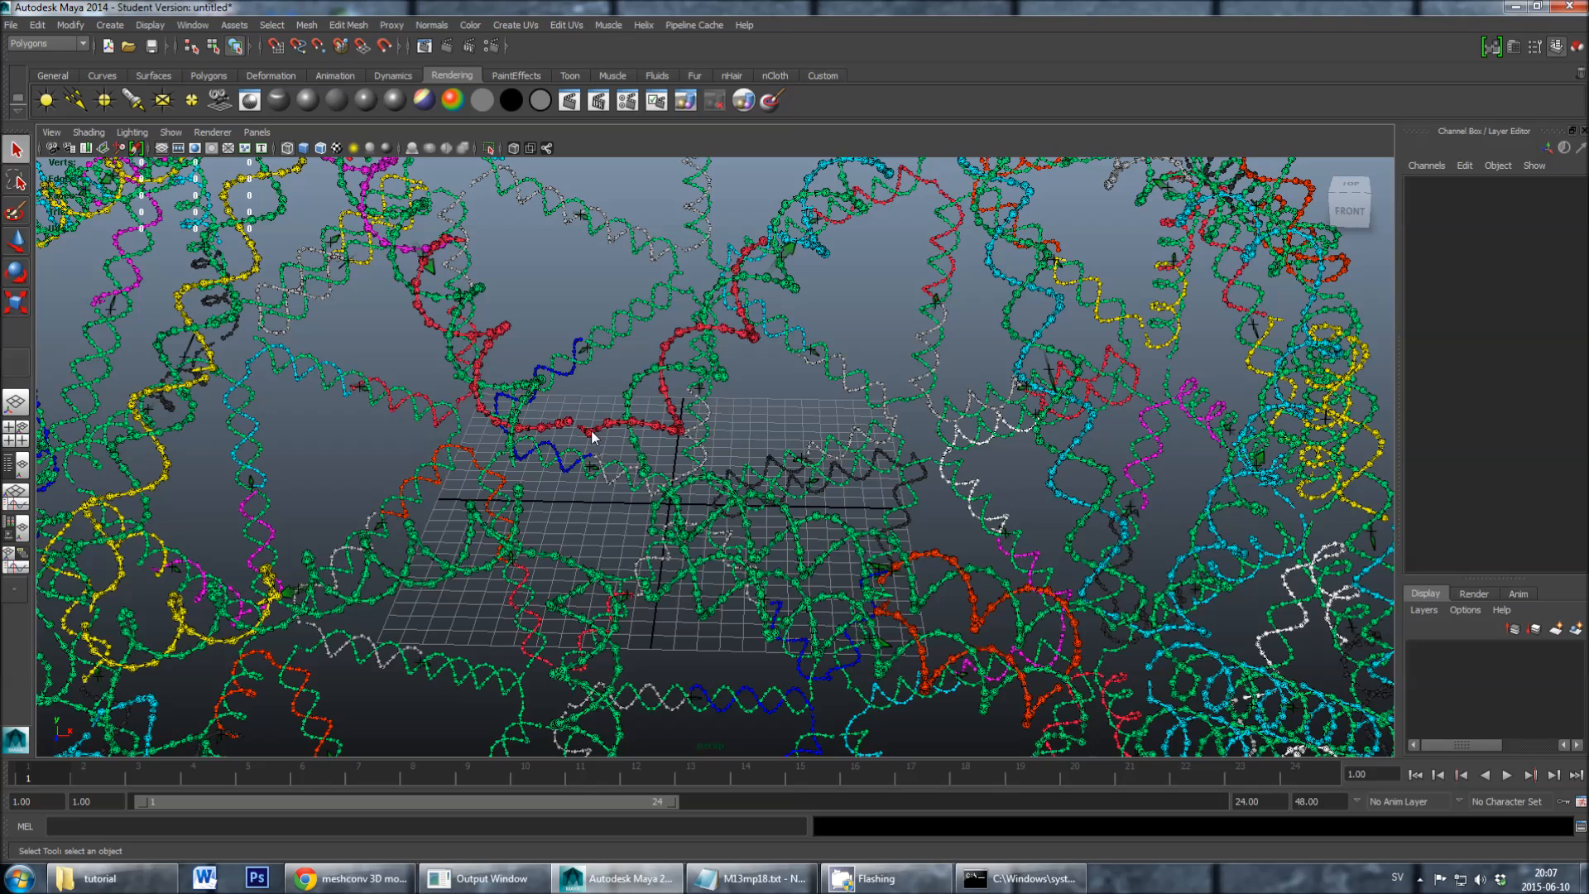
left_click(592, 437)
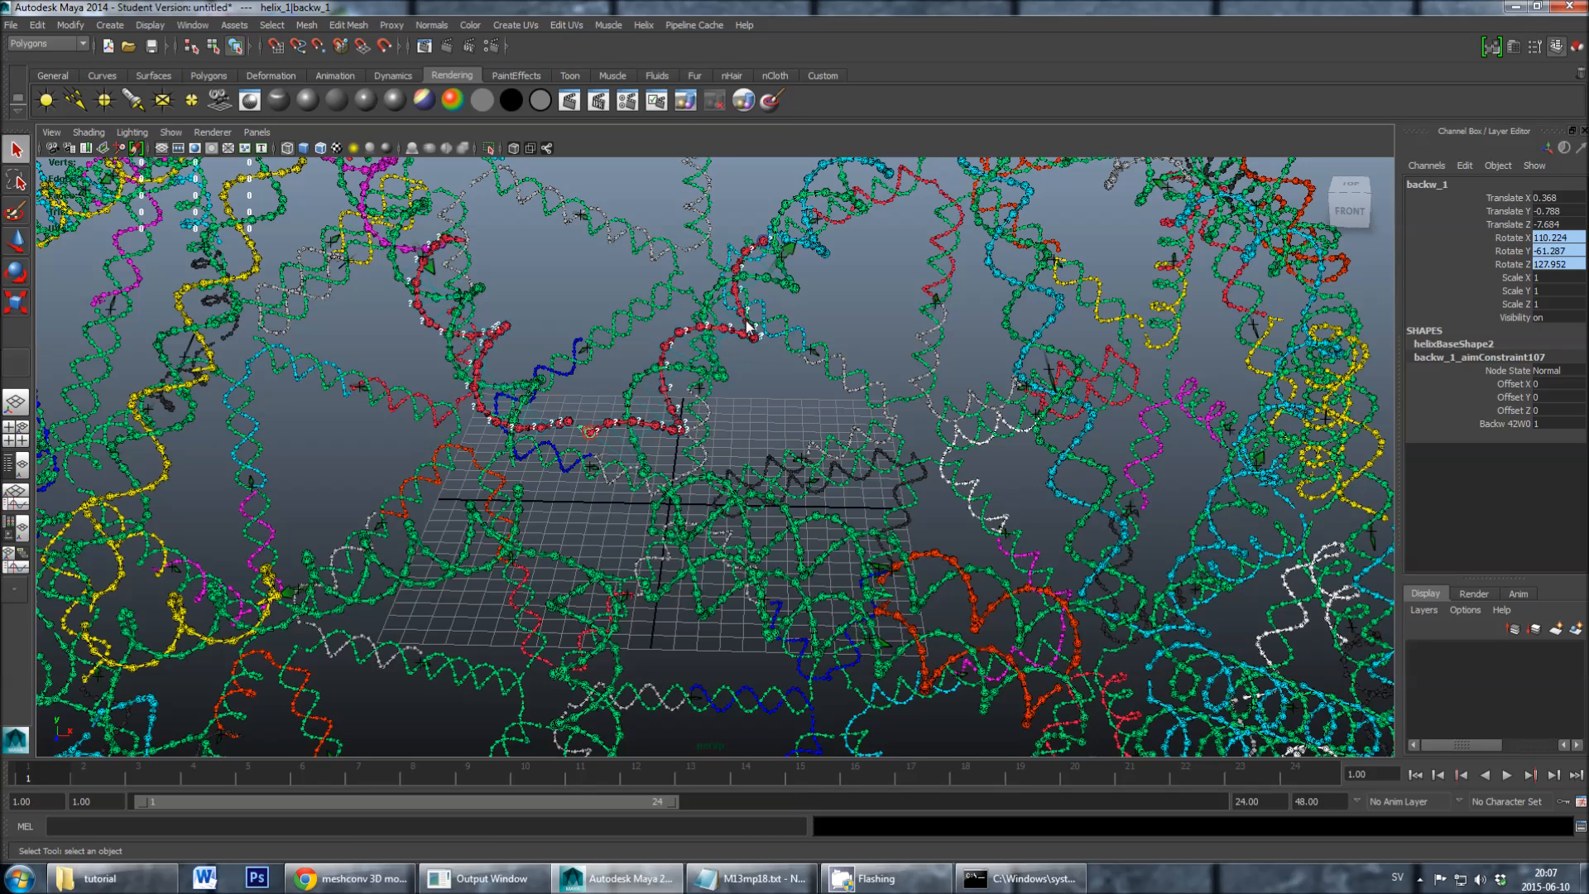
left_click(592, 399)
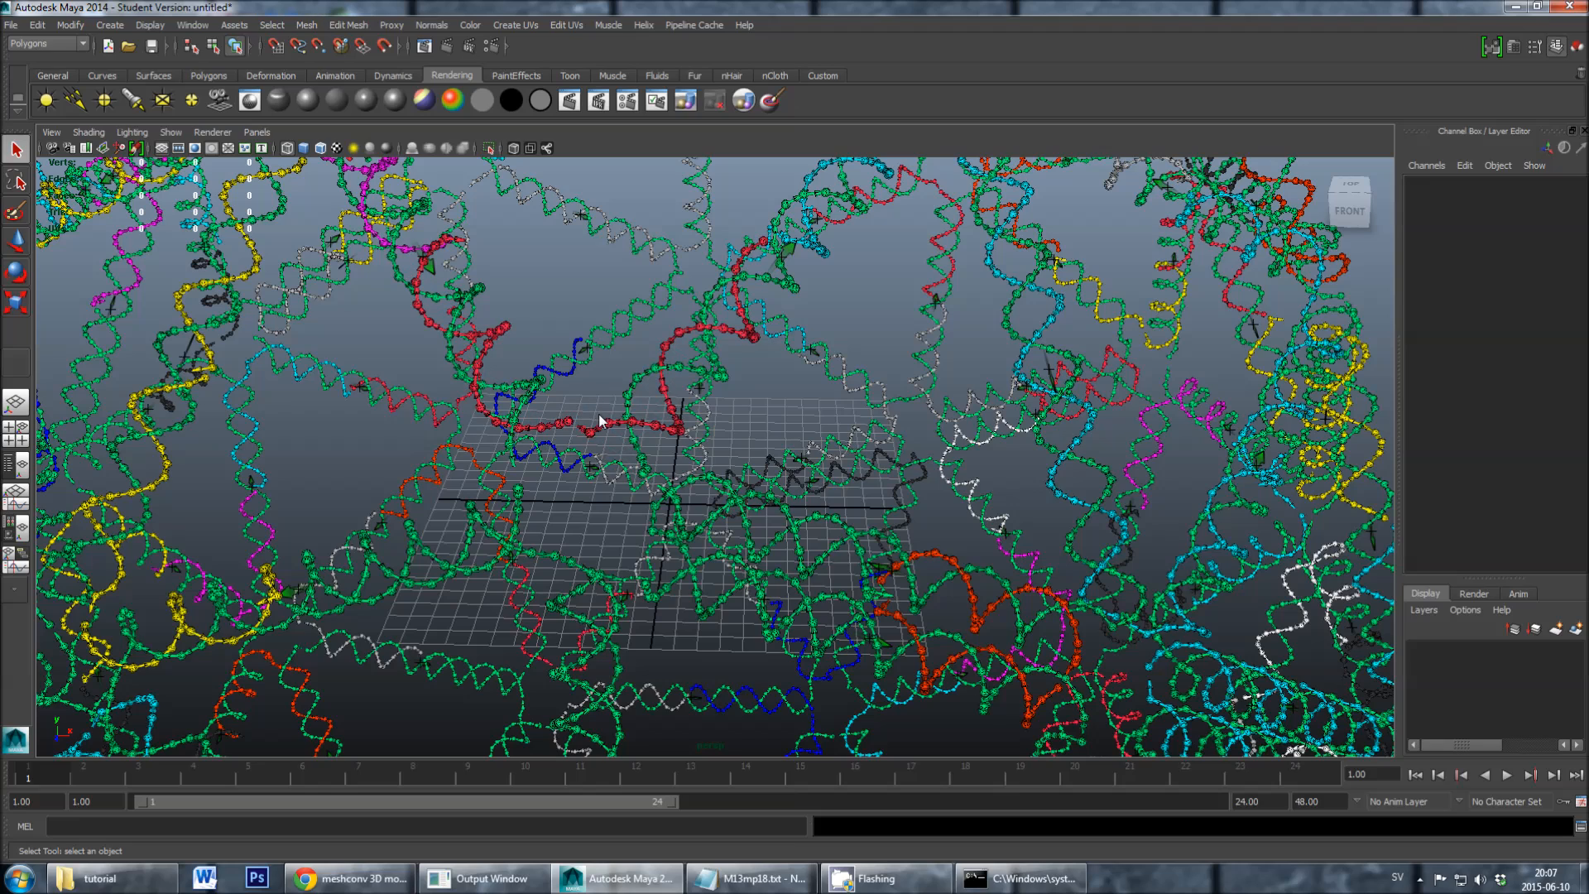
- Apply the full DNA sequence copied from M13mp18.txt to the green scaffold strand
left_click(636, 387)
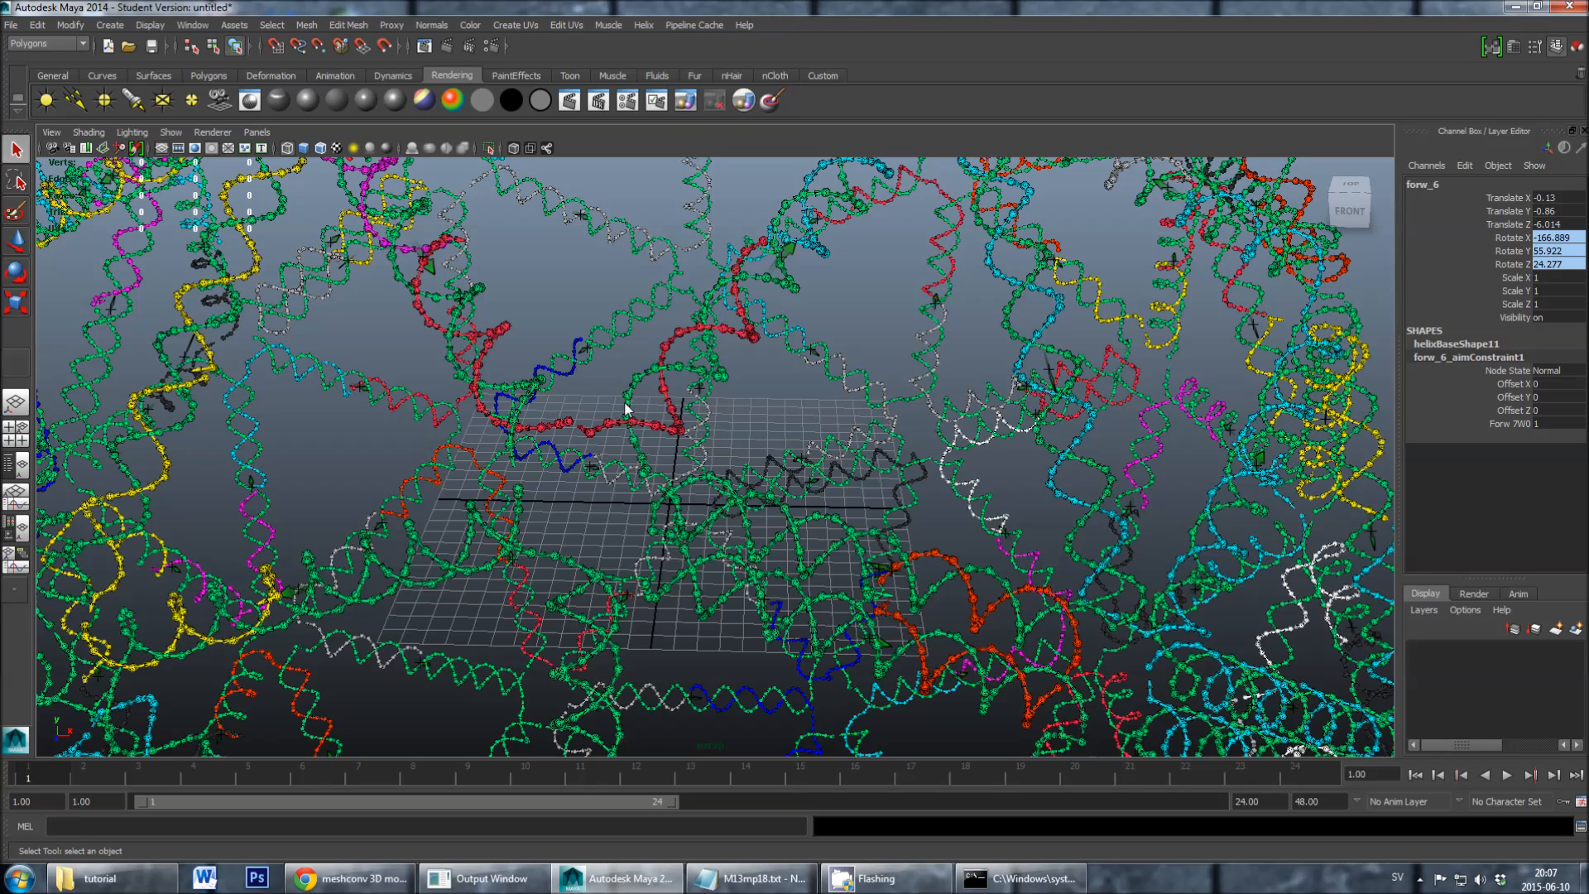
left_click(640, 26)
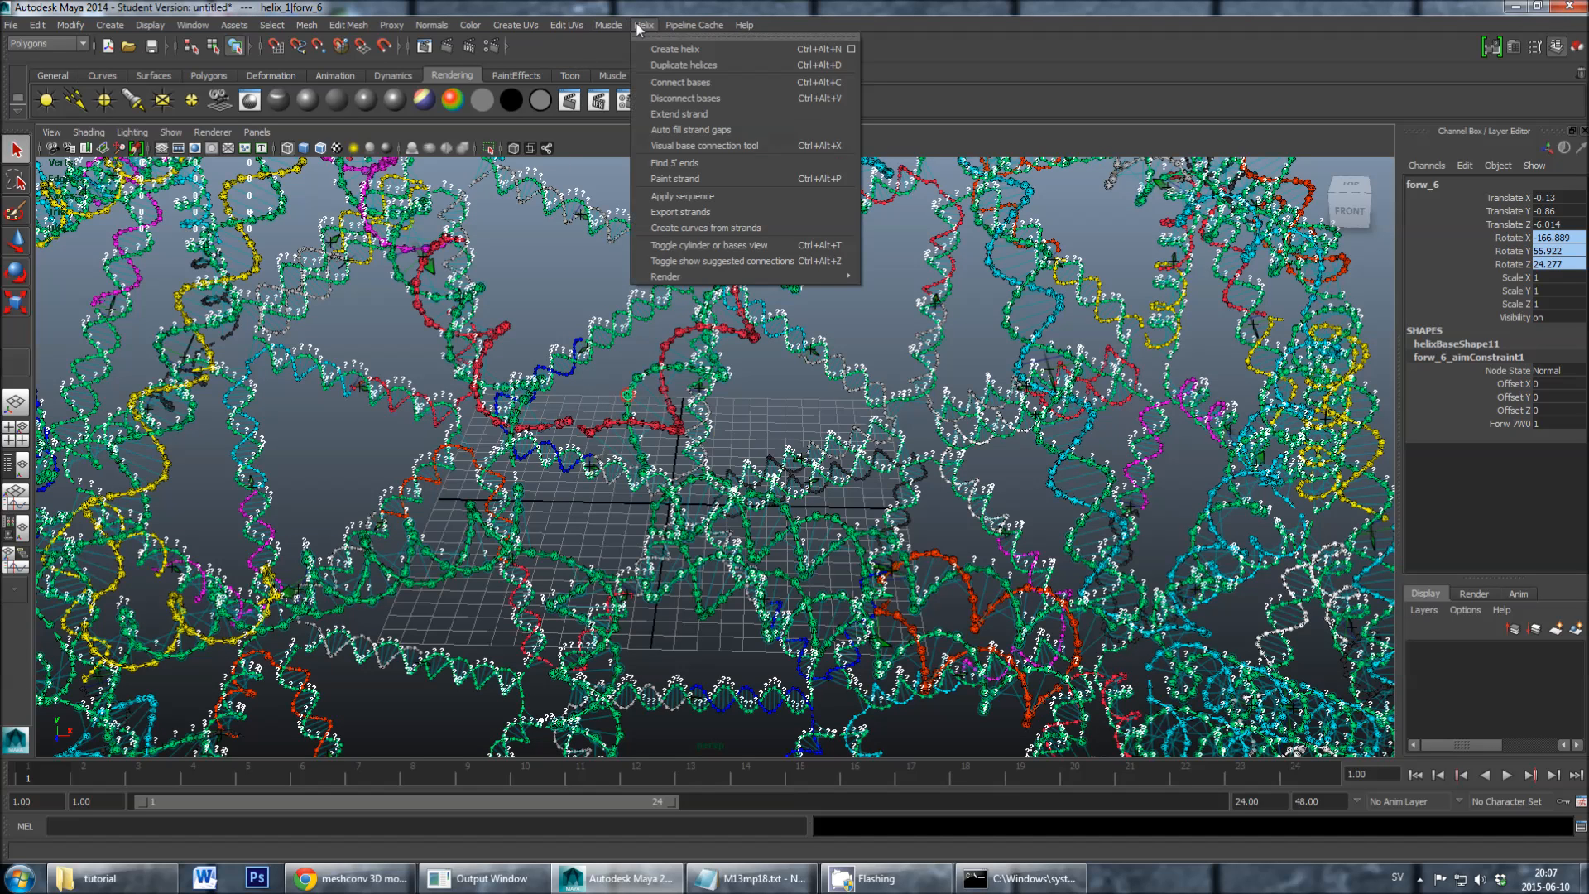
left_click(683, 196)
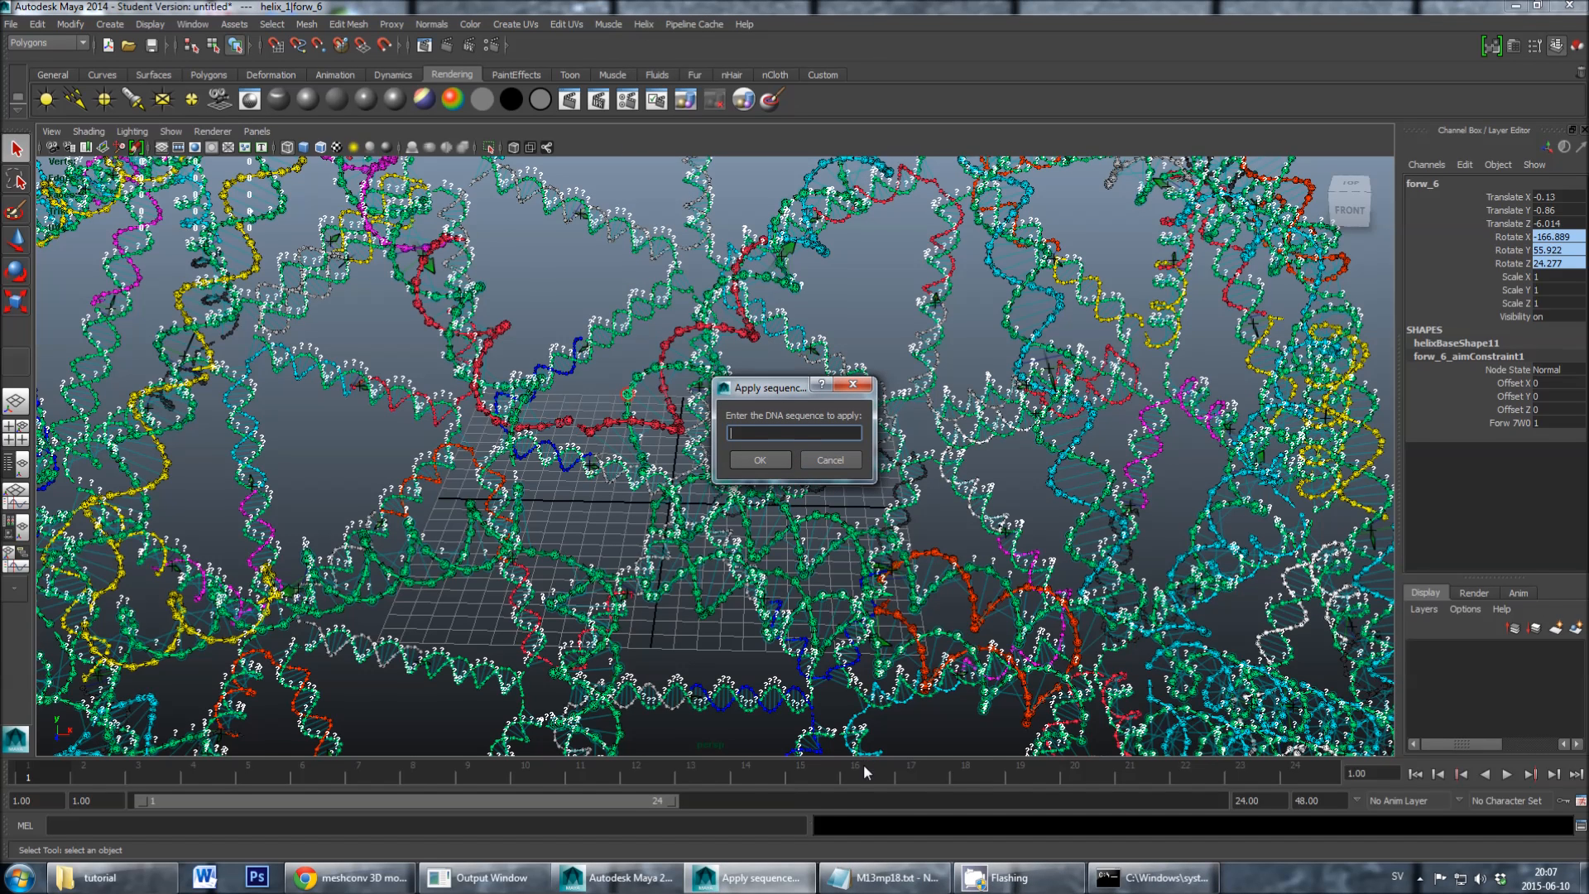
left_click(889, 877)
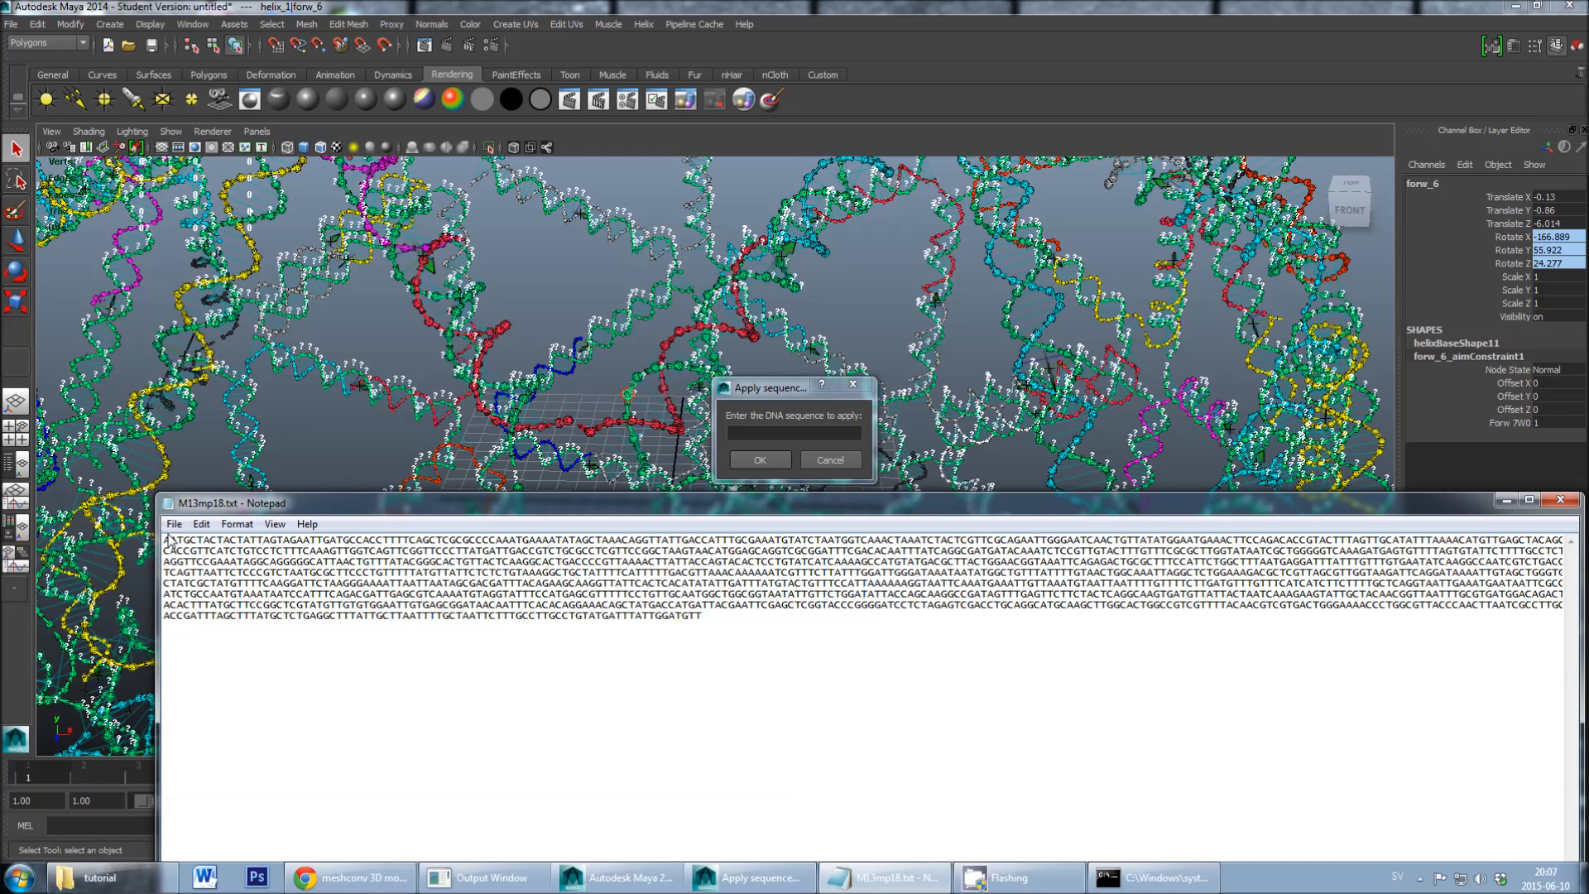
key("ctrl+a")
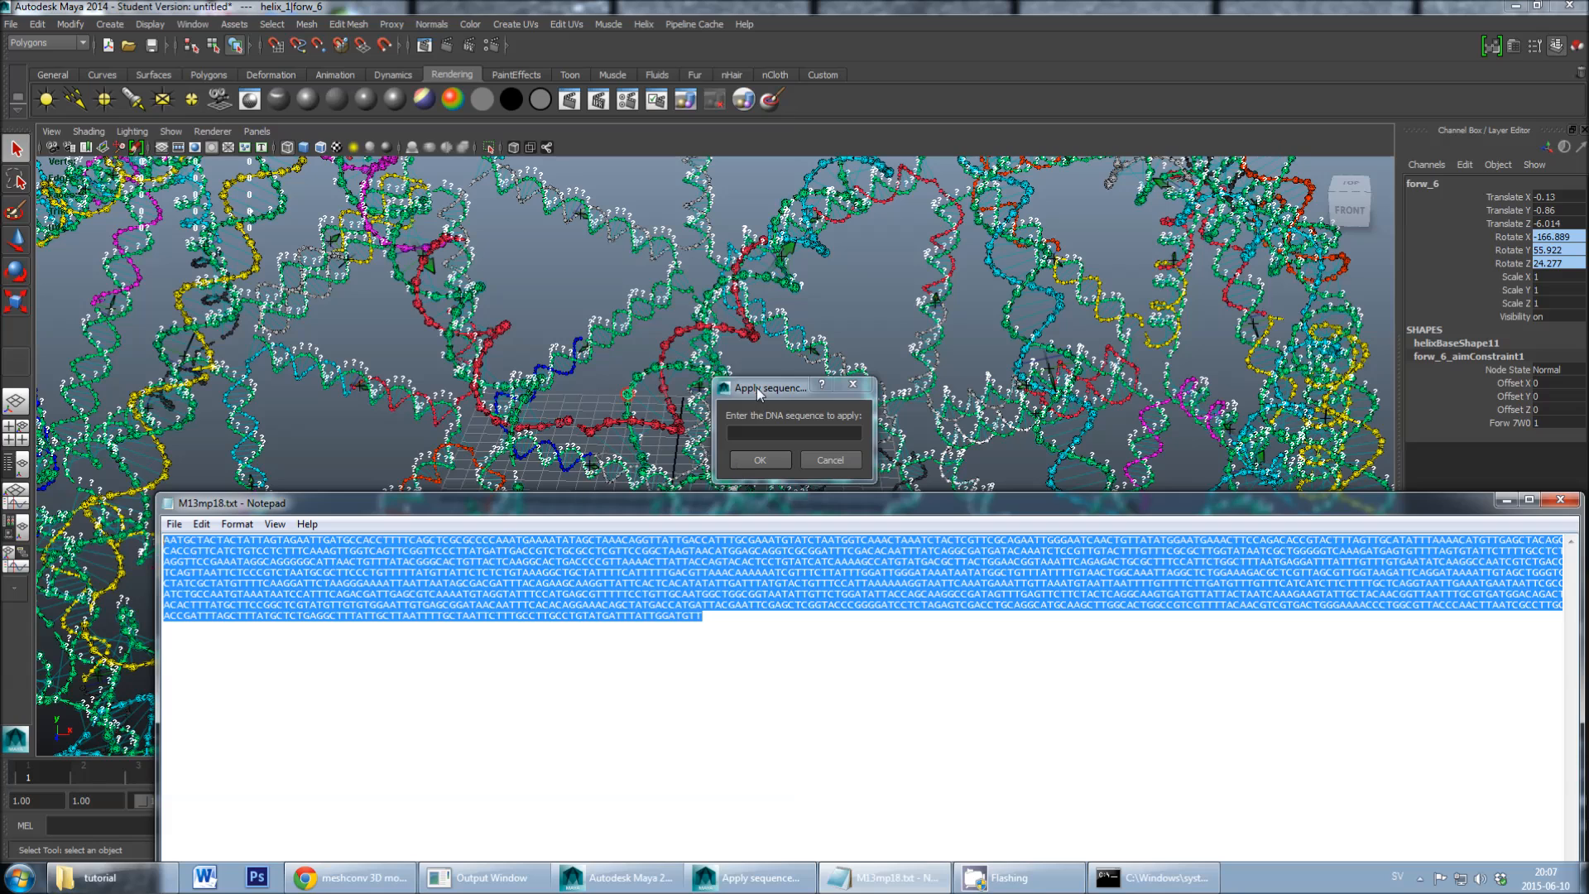
left_click(754, 430)
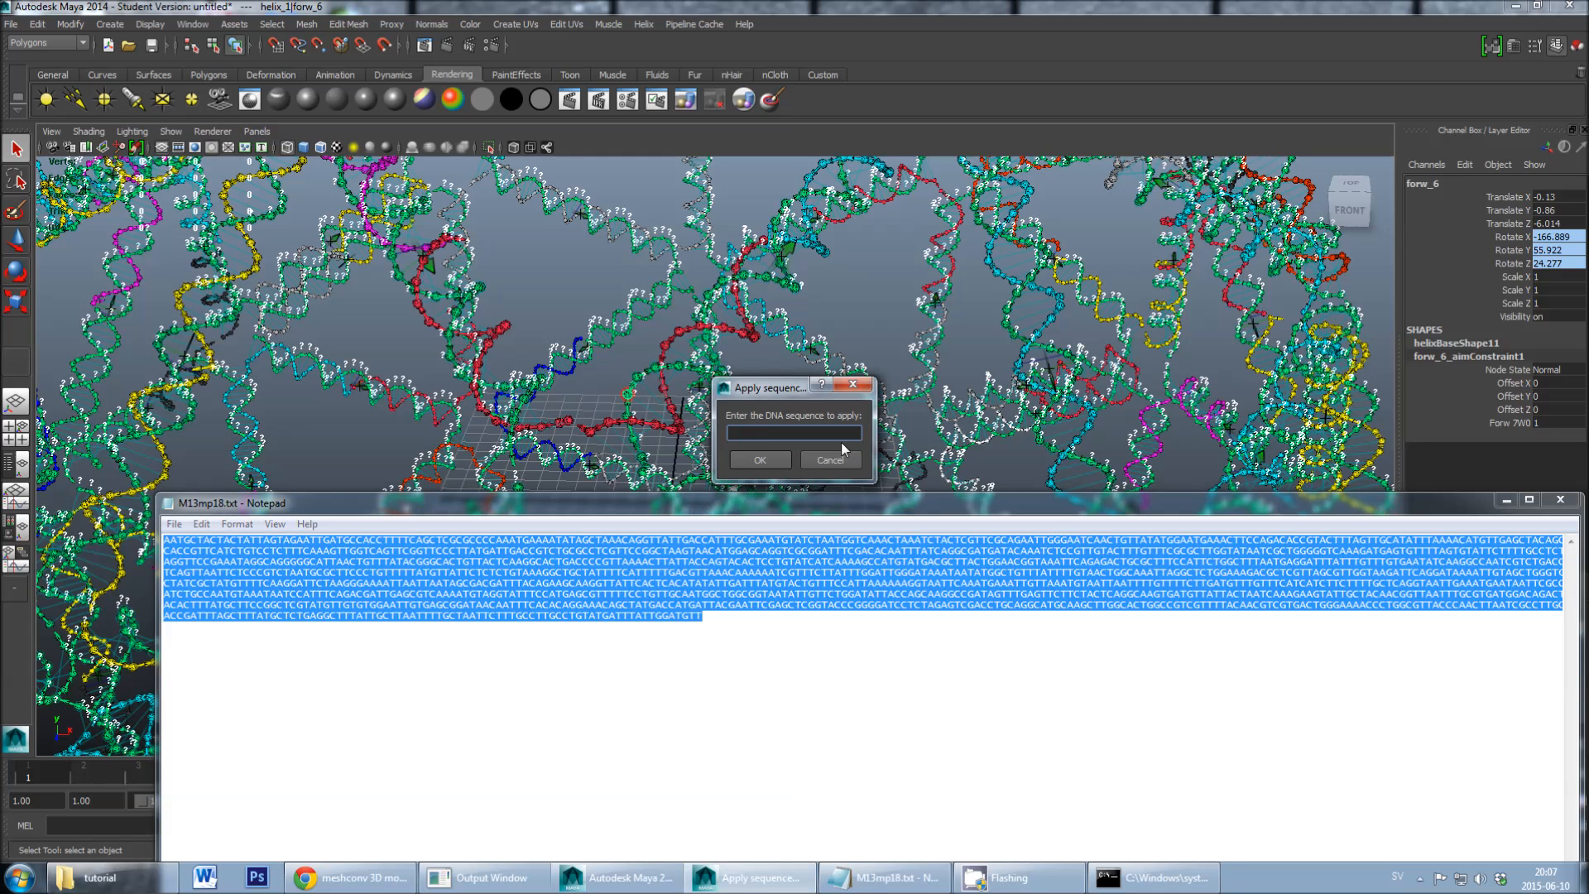
left_click(1506, 500)
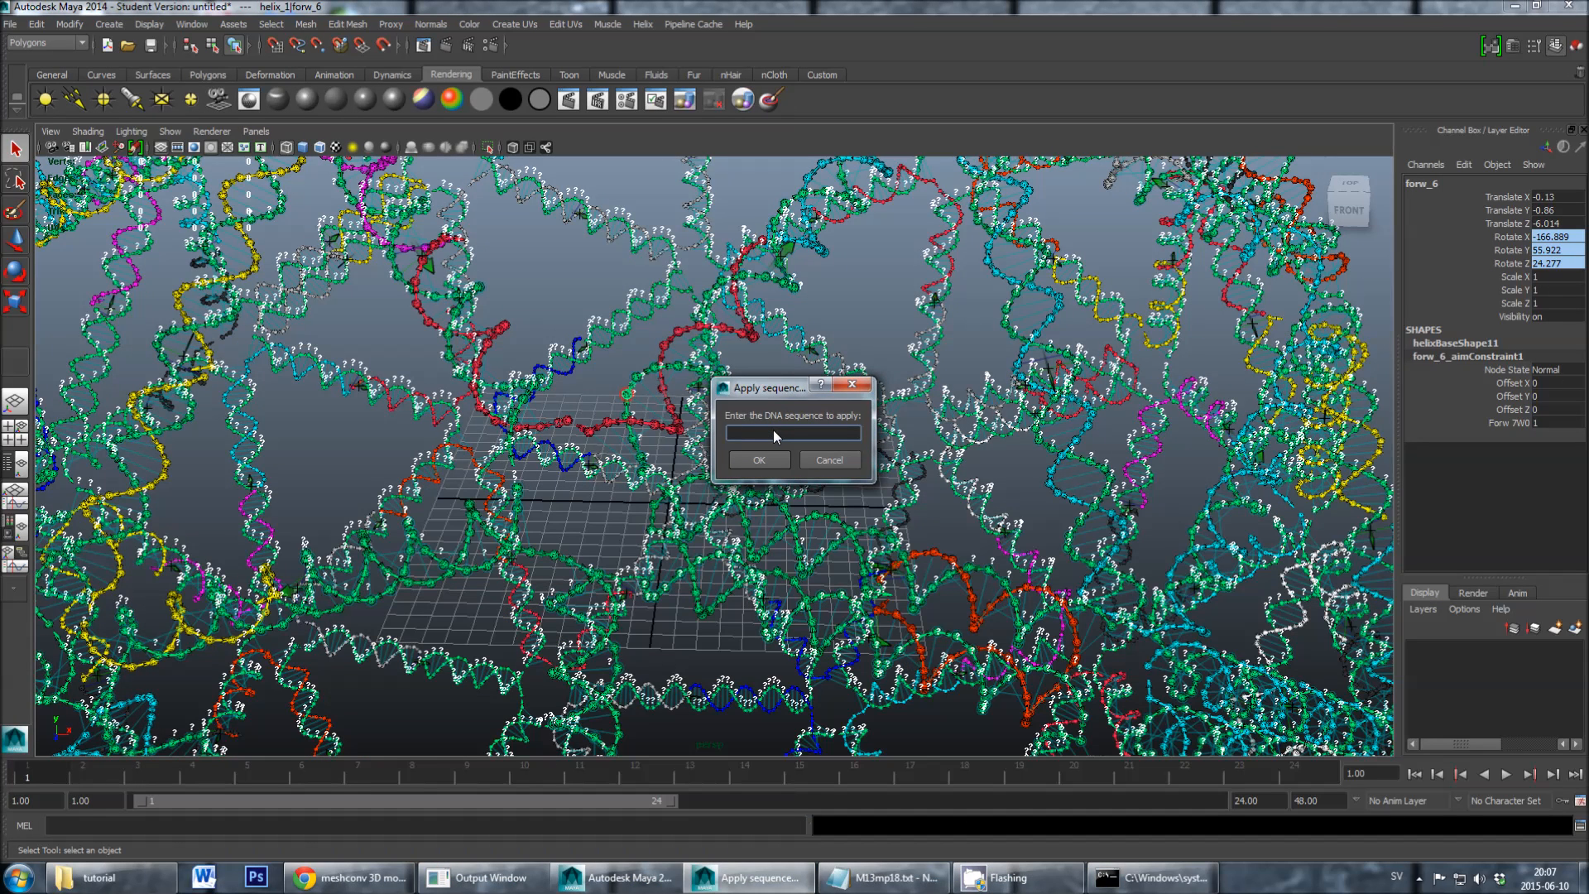
key("ctrl+v")
left_click(780, 462)
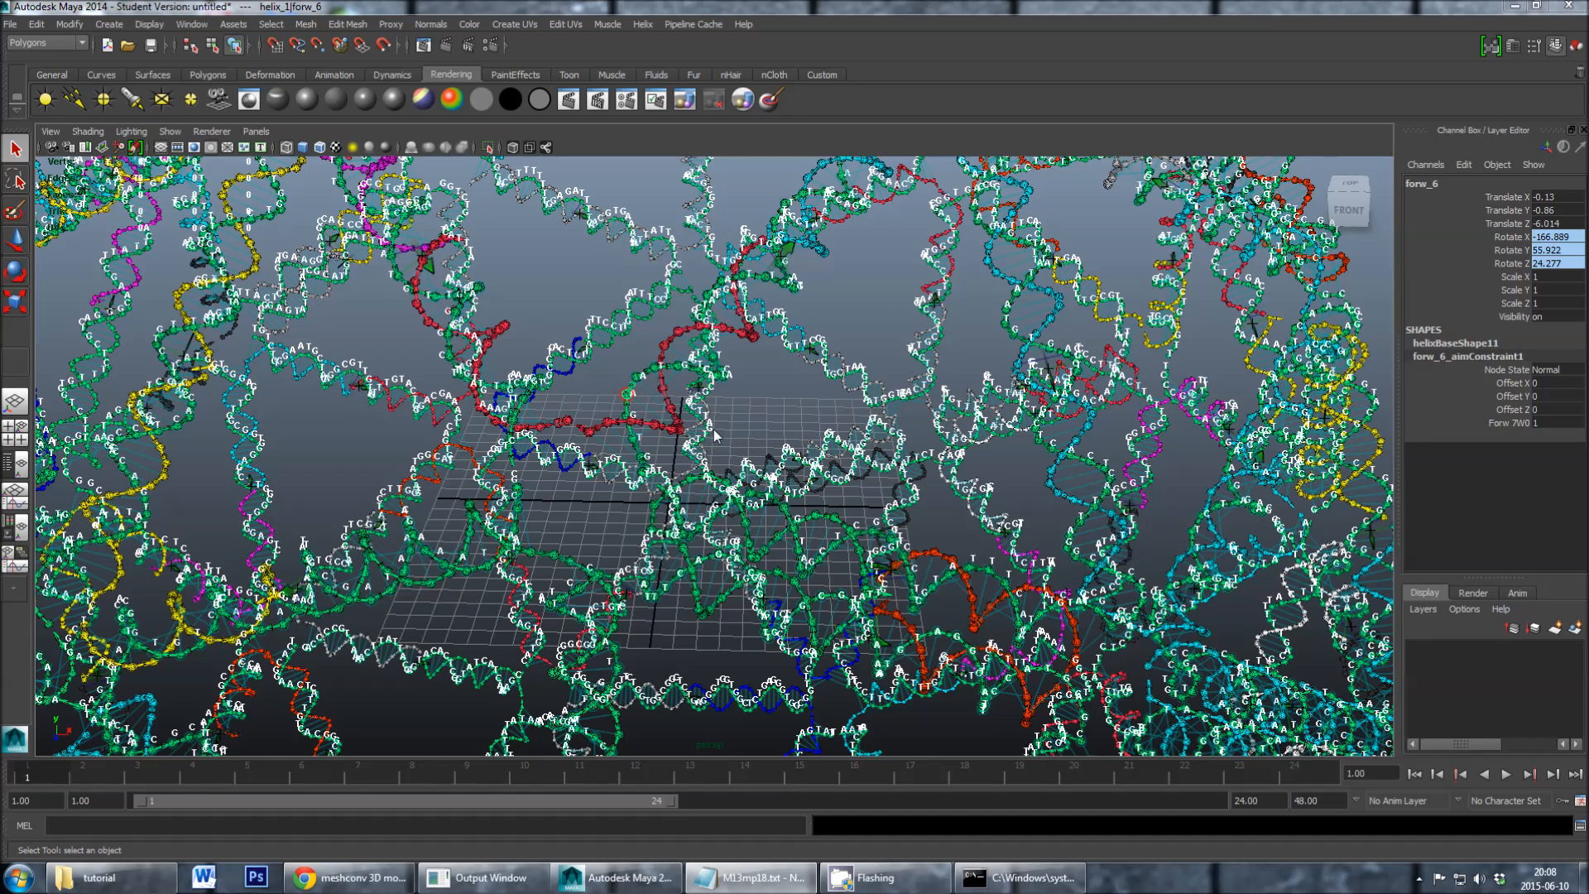
- Deselect the scaffold and inspect the base letters on the red, yellow and orange staple strands
left_click(746, 415)
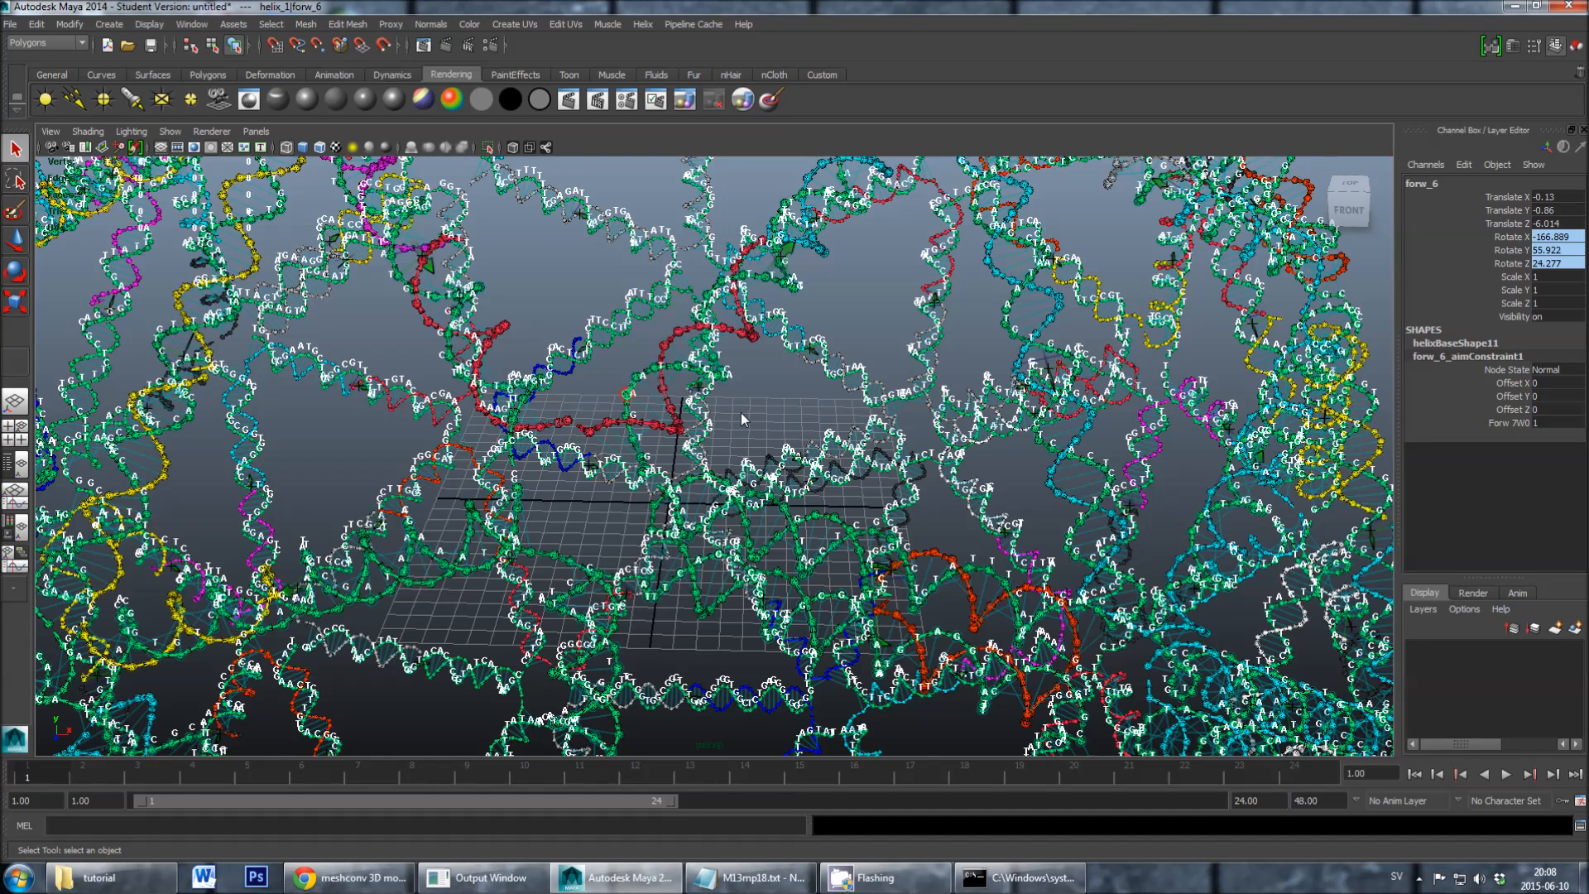
left_click(741, 413)
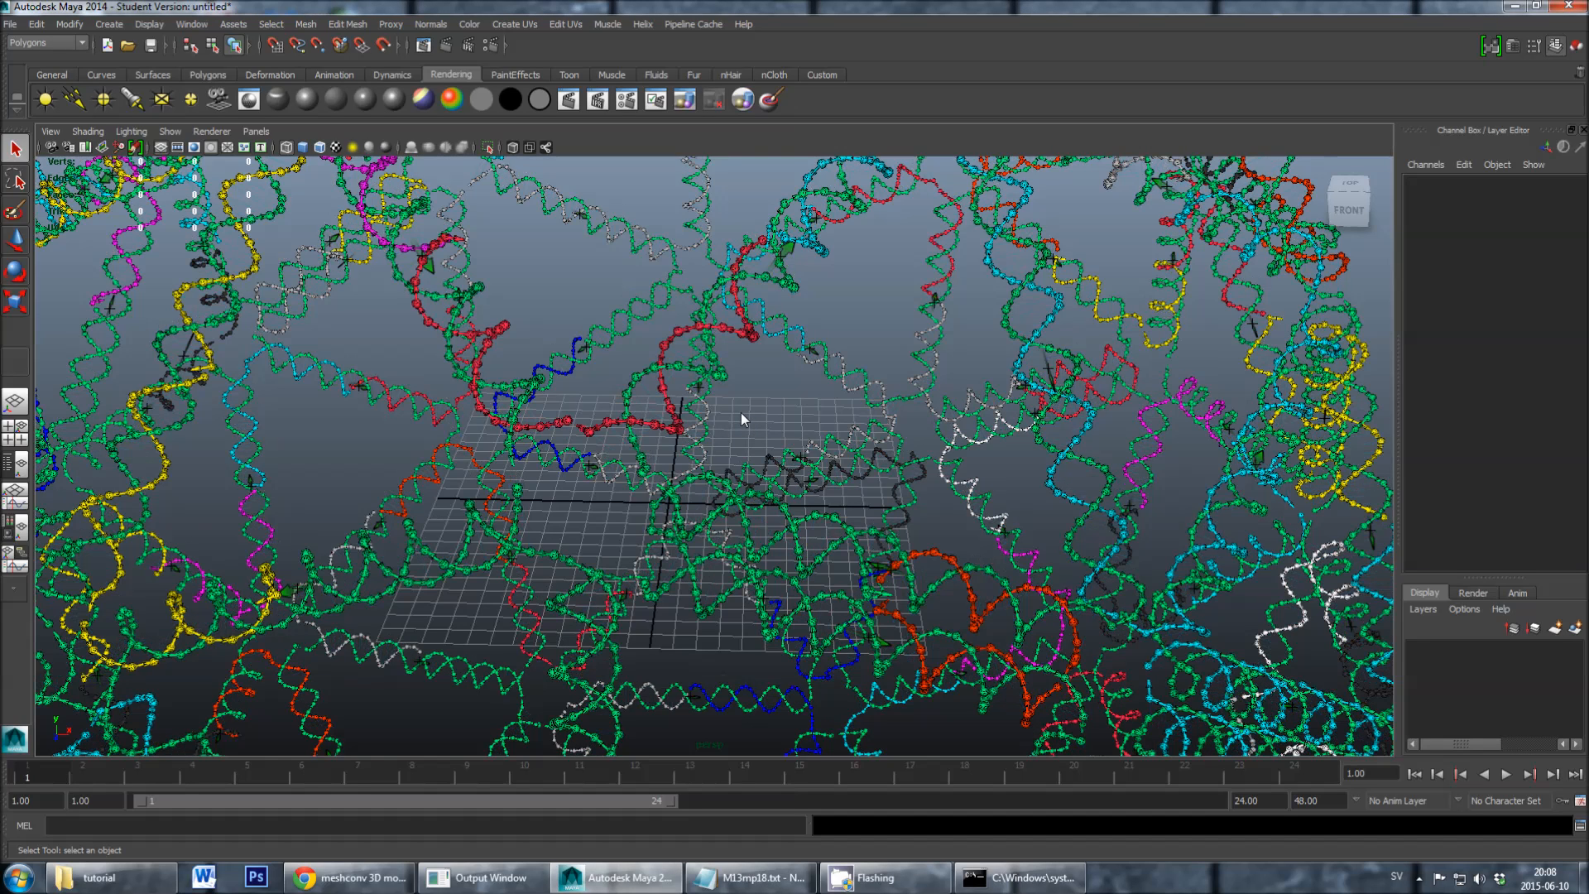
left_click(671, 342)
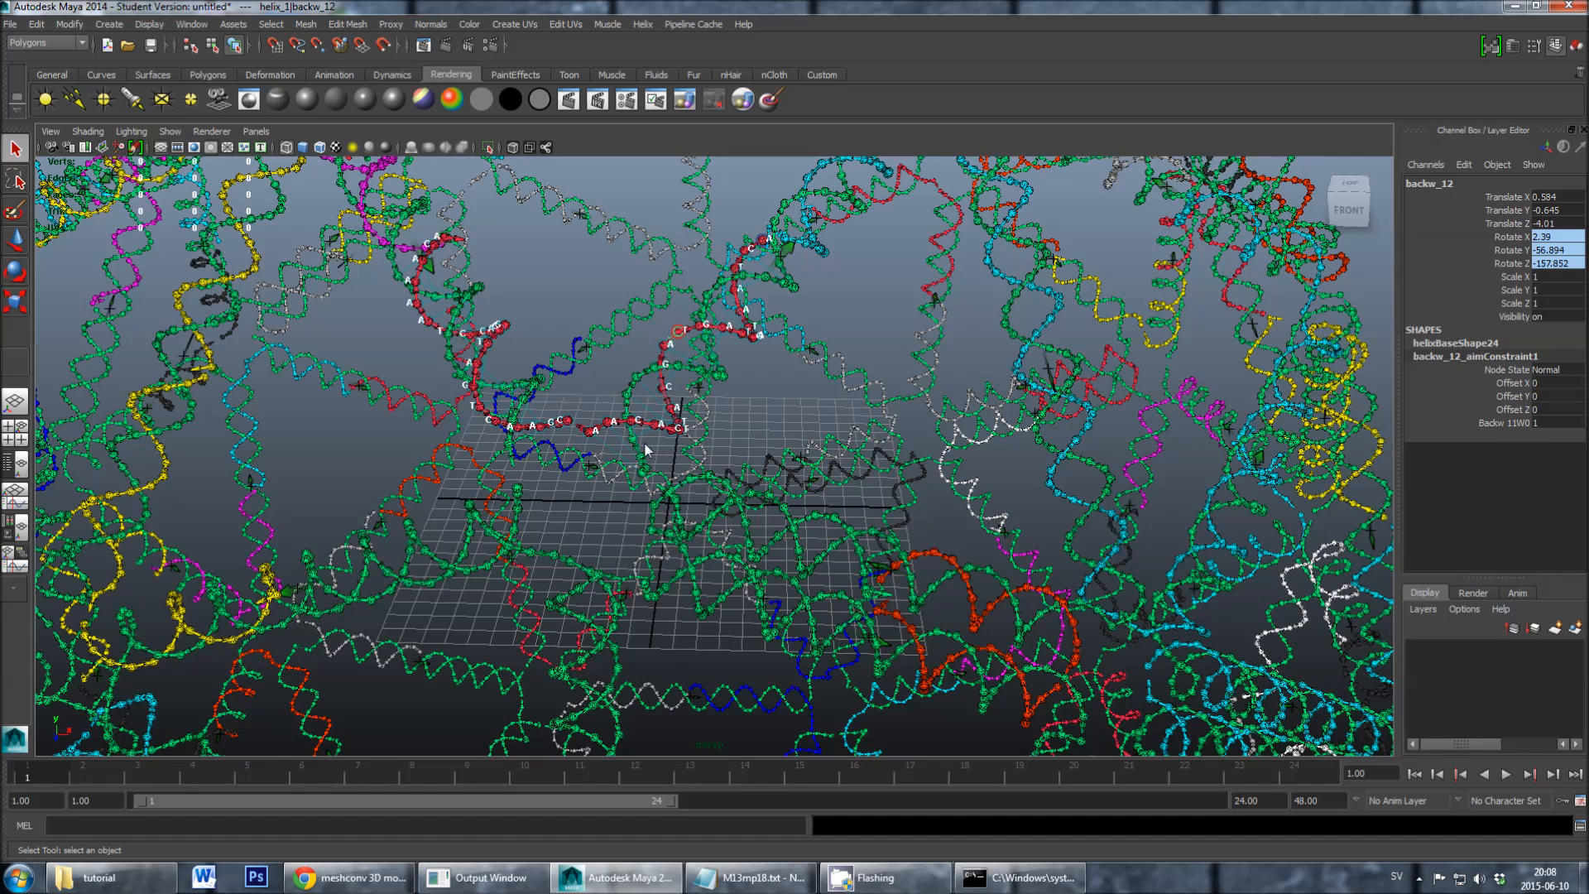
left_click(579, 524)
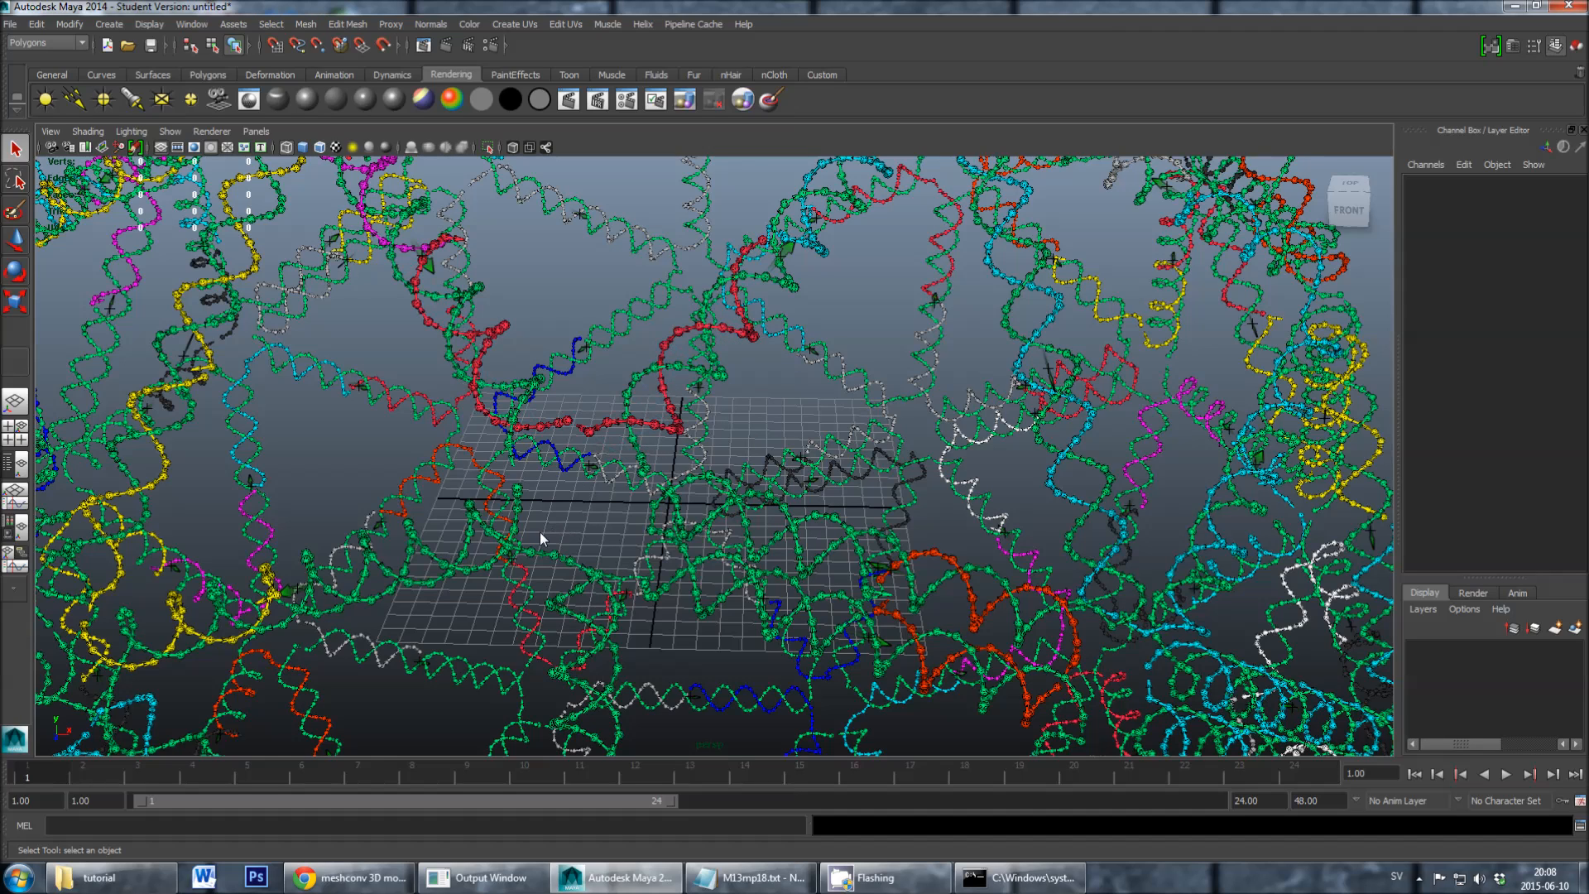
left_click_drag(400, 357, 474, 414, "alt")
left_click(328, 308)
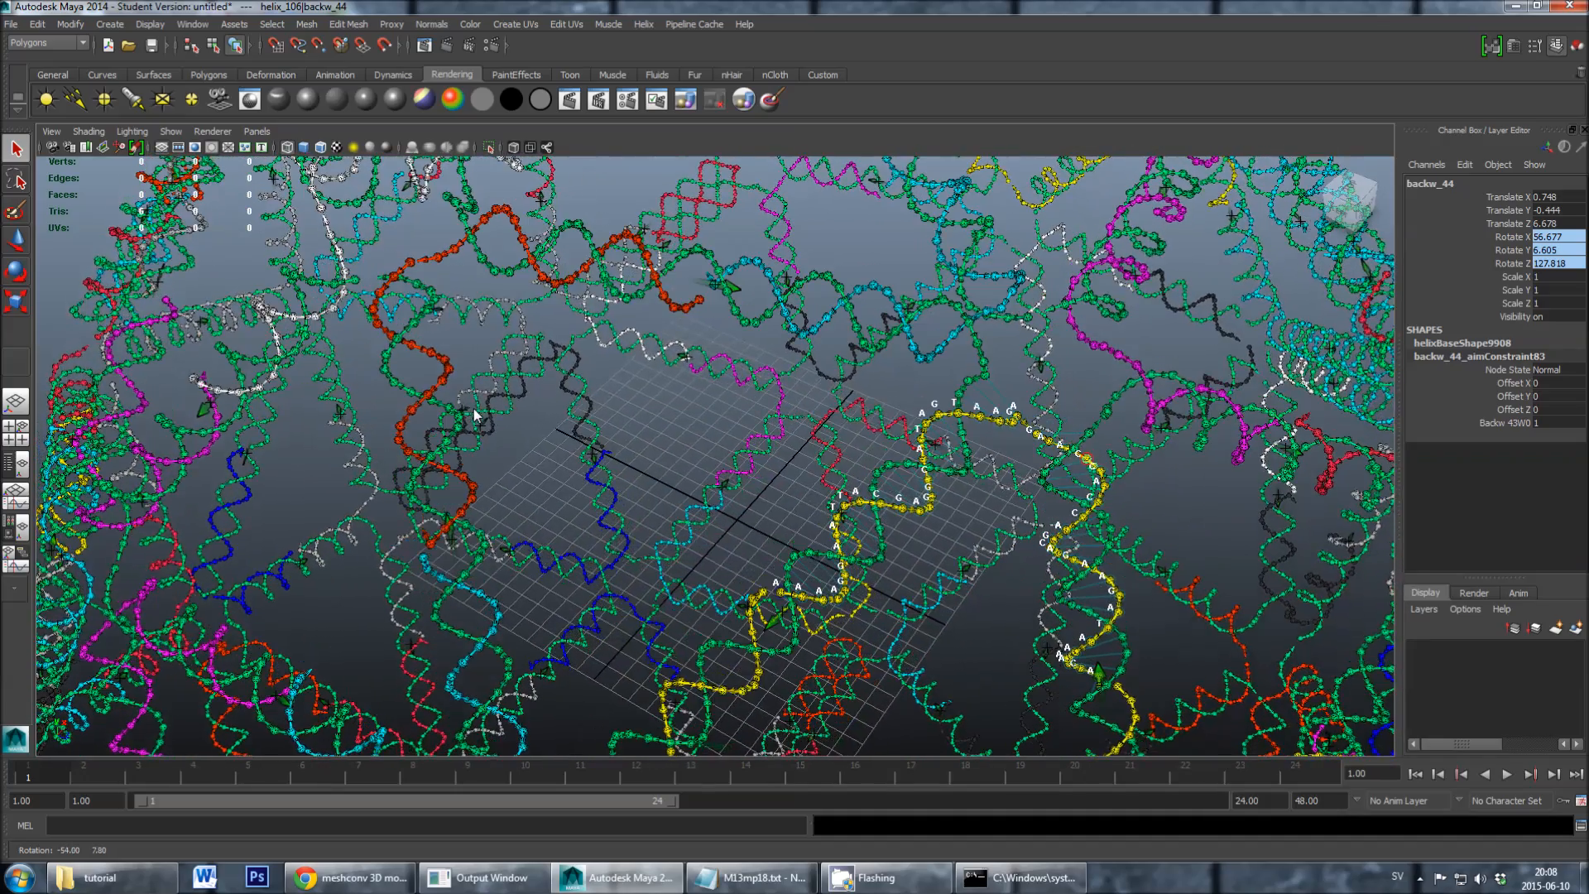
left_click(456, 263)
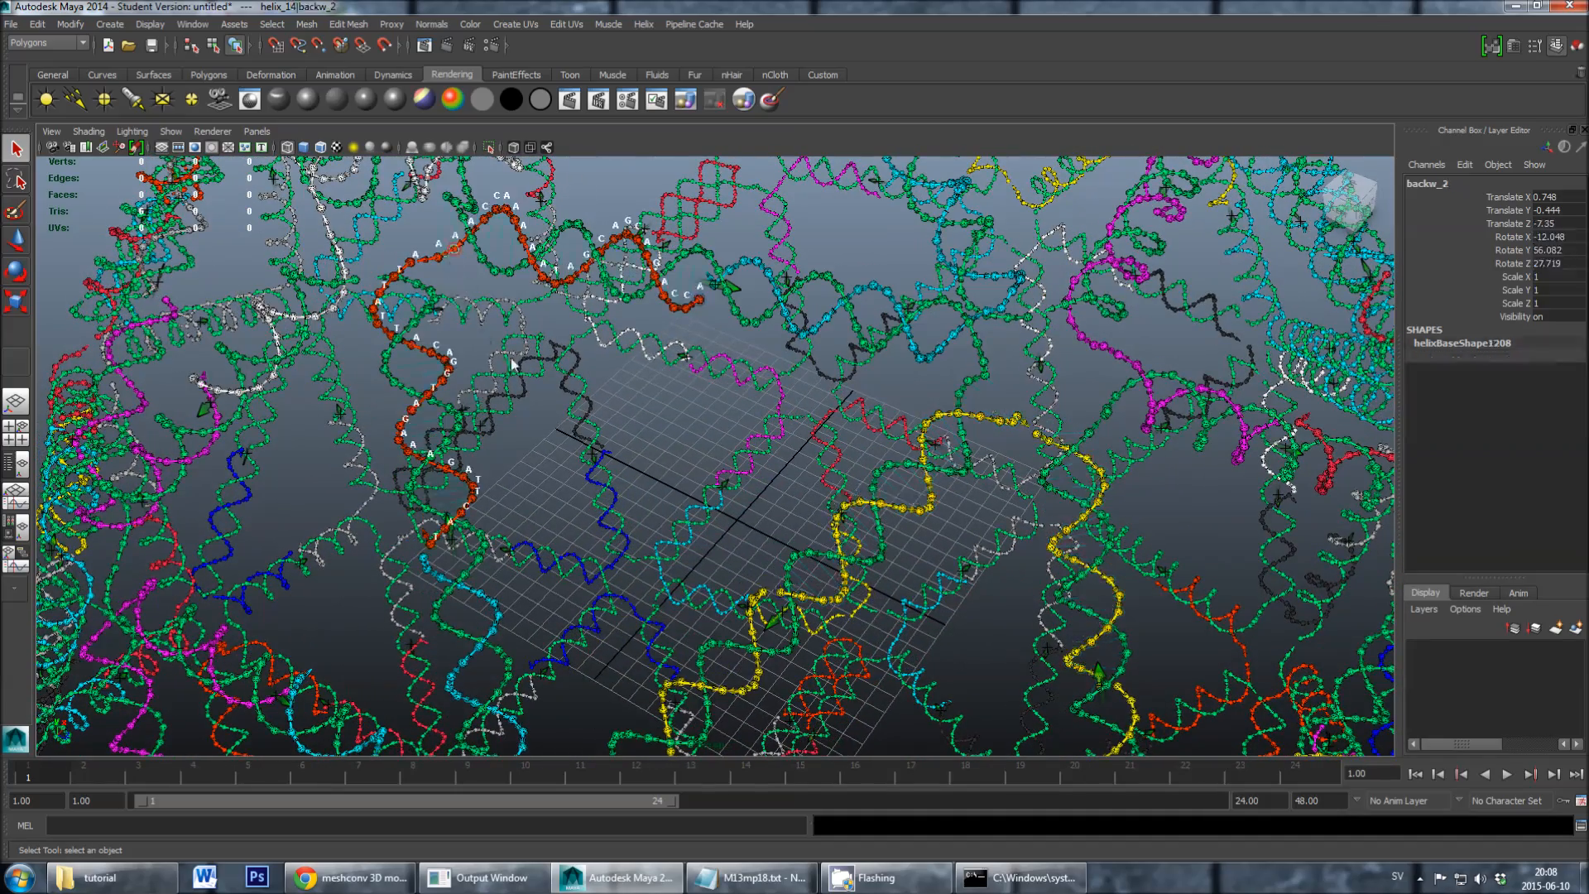
left_click(625, 445)
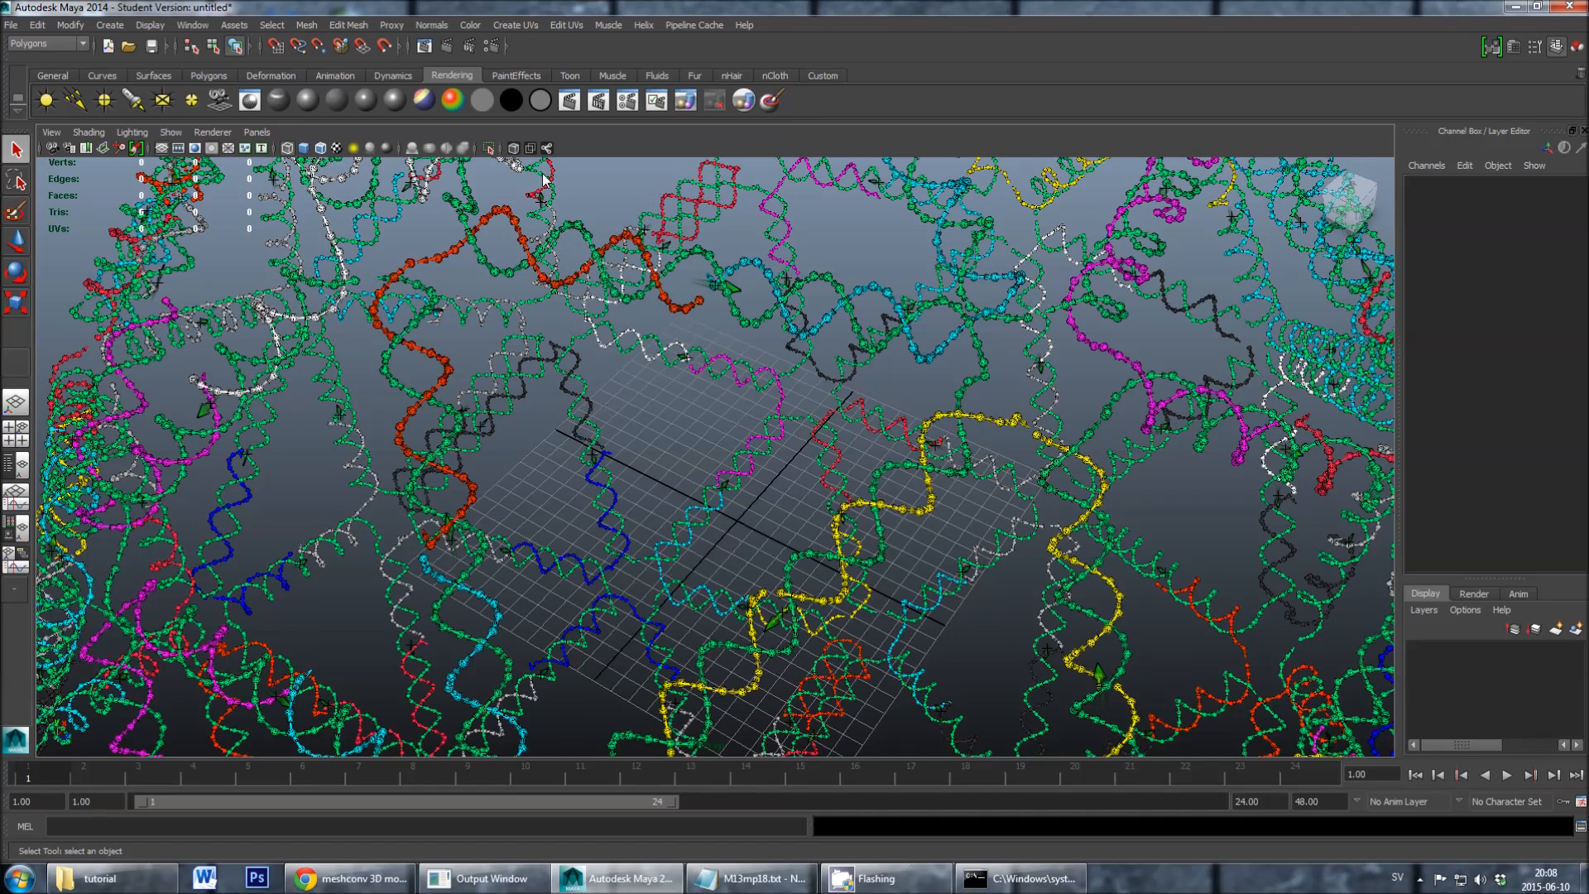
- Export the strands as comma-separated values to a file named export in the tutorial folder
left_click(643, 25)
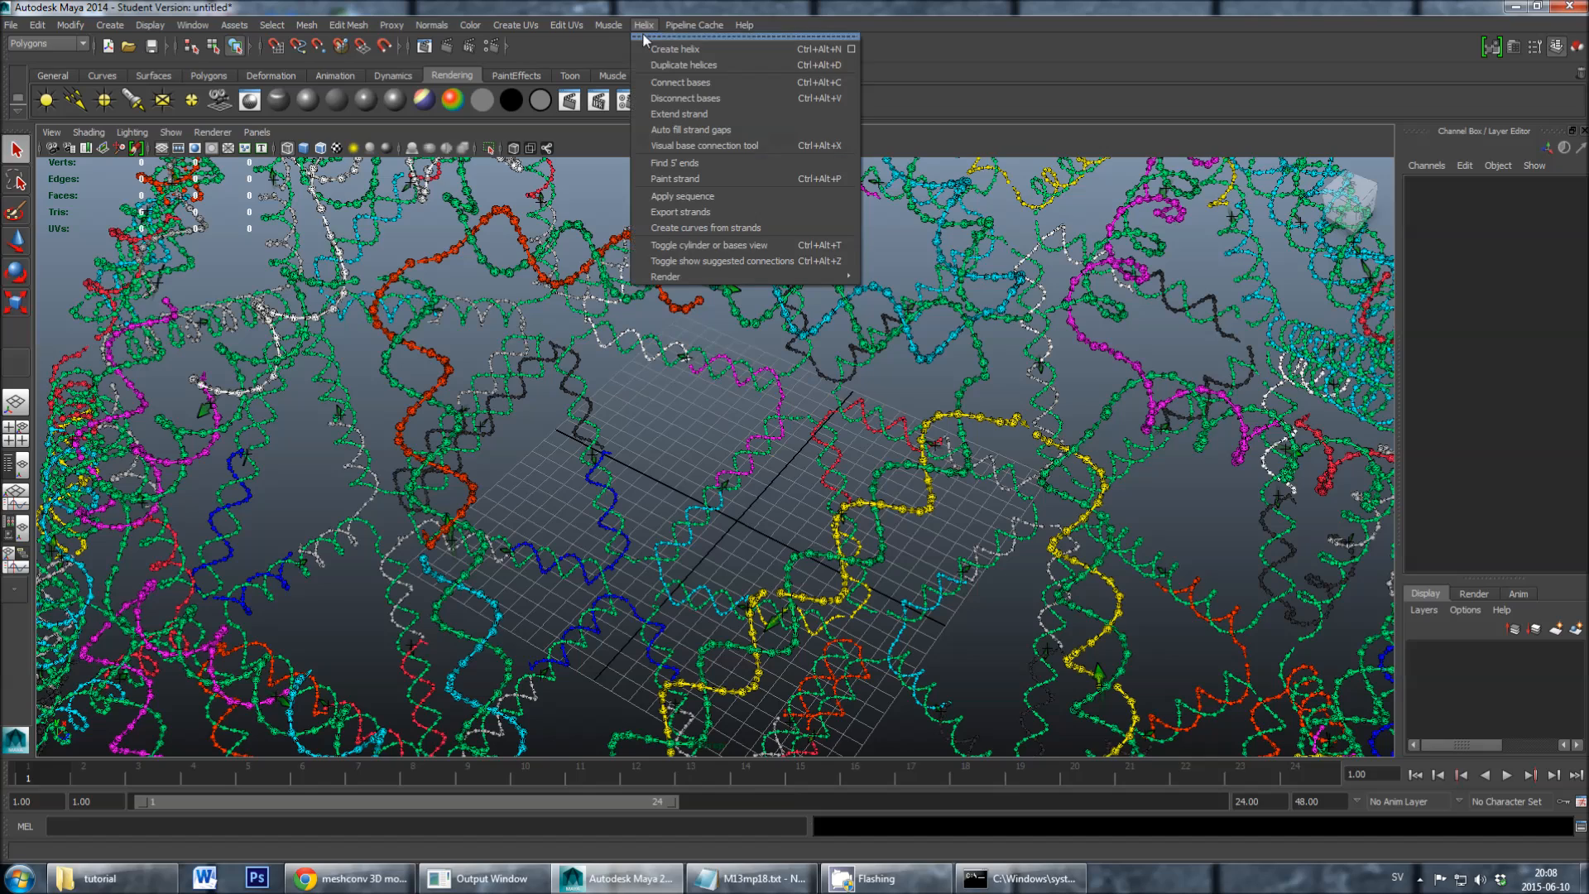
left_click(665, 212)
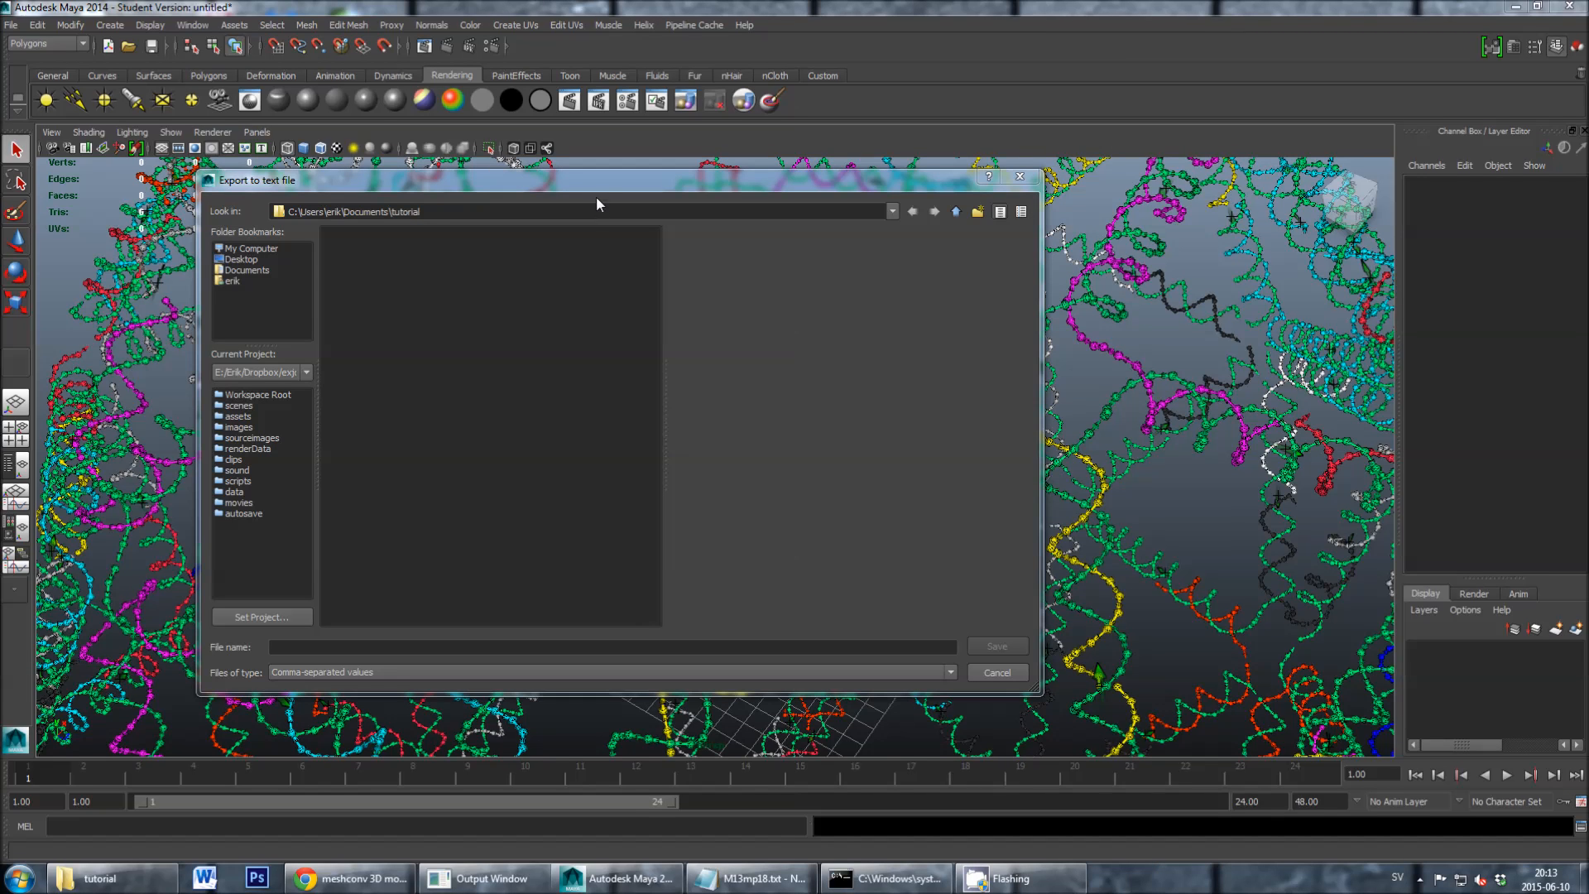
left_click_drag(597, 188, 618, 188)
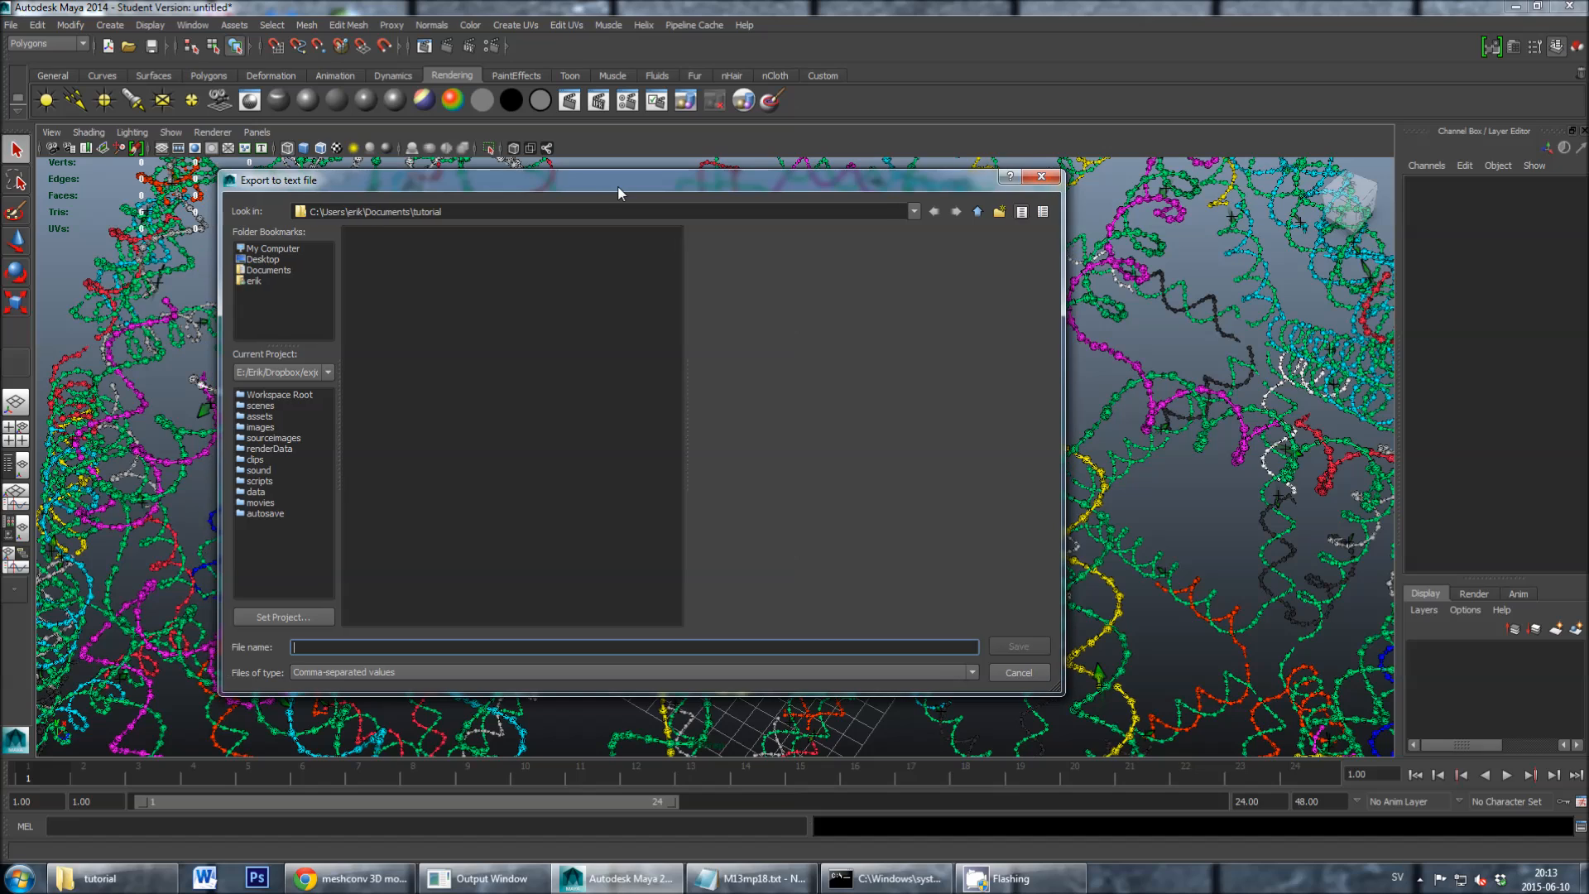
left_click_drag(619, 193, 623, 198)
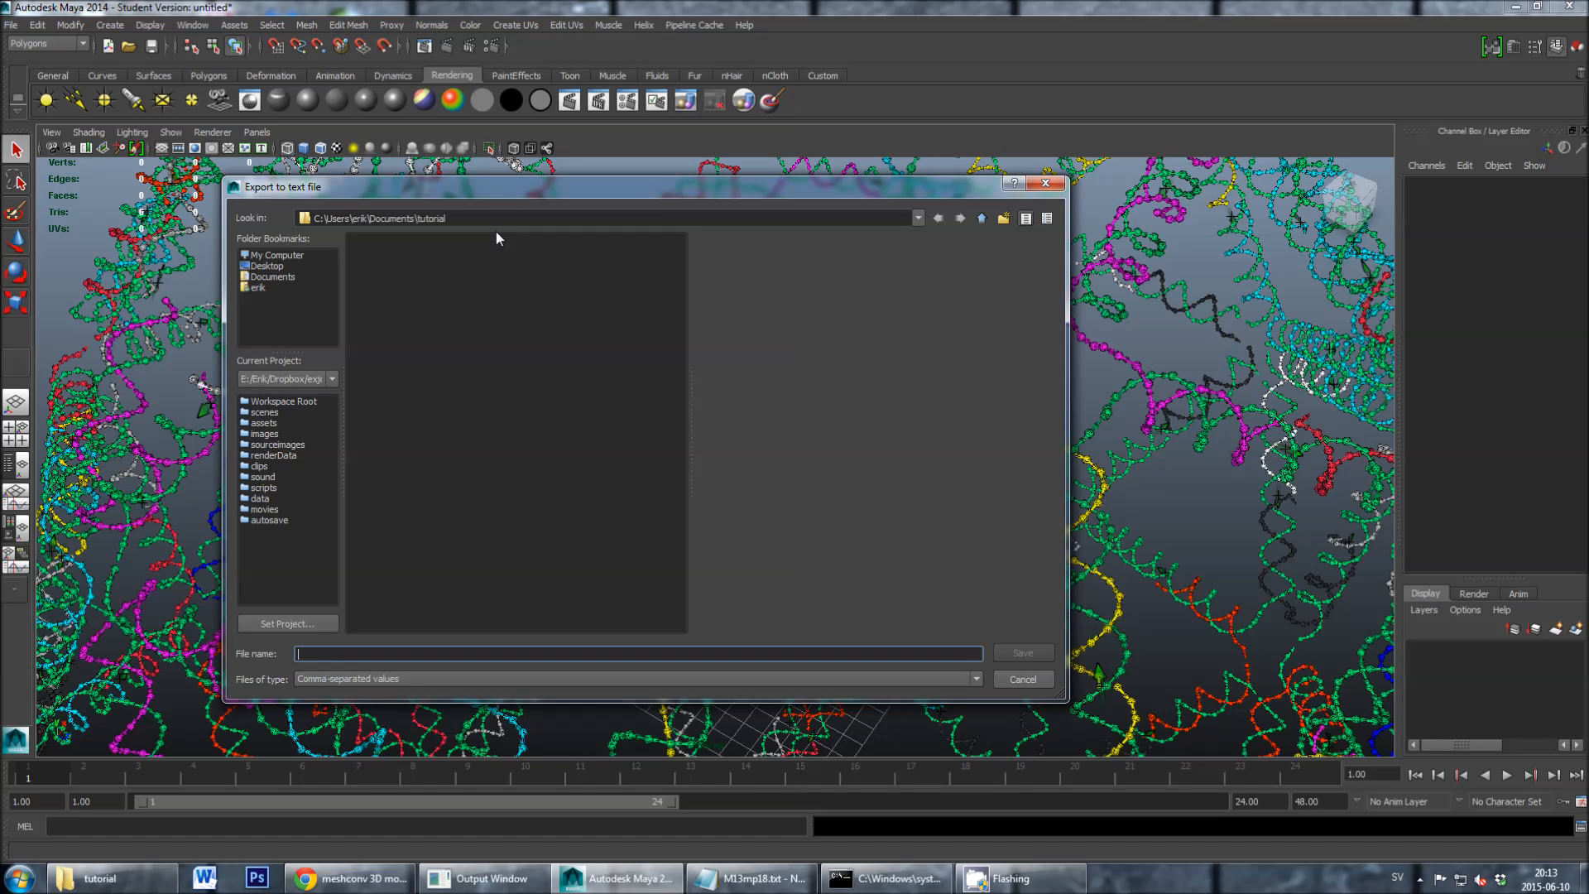
type("export")
left_click(1010, 648)
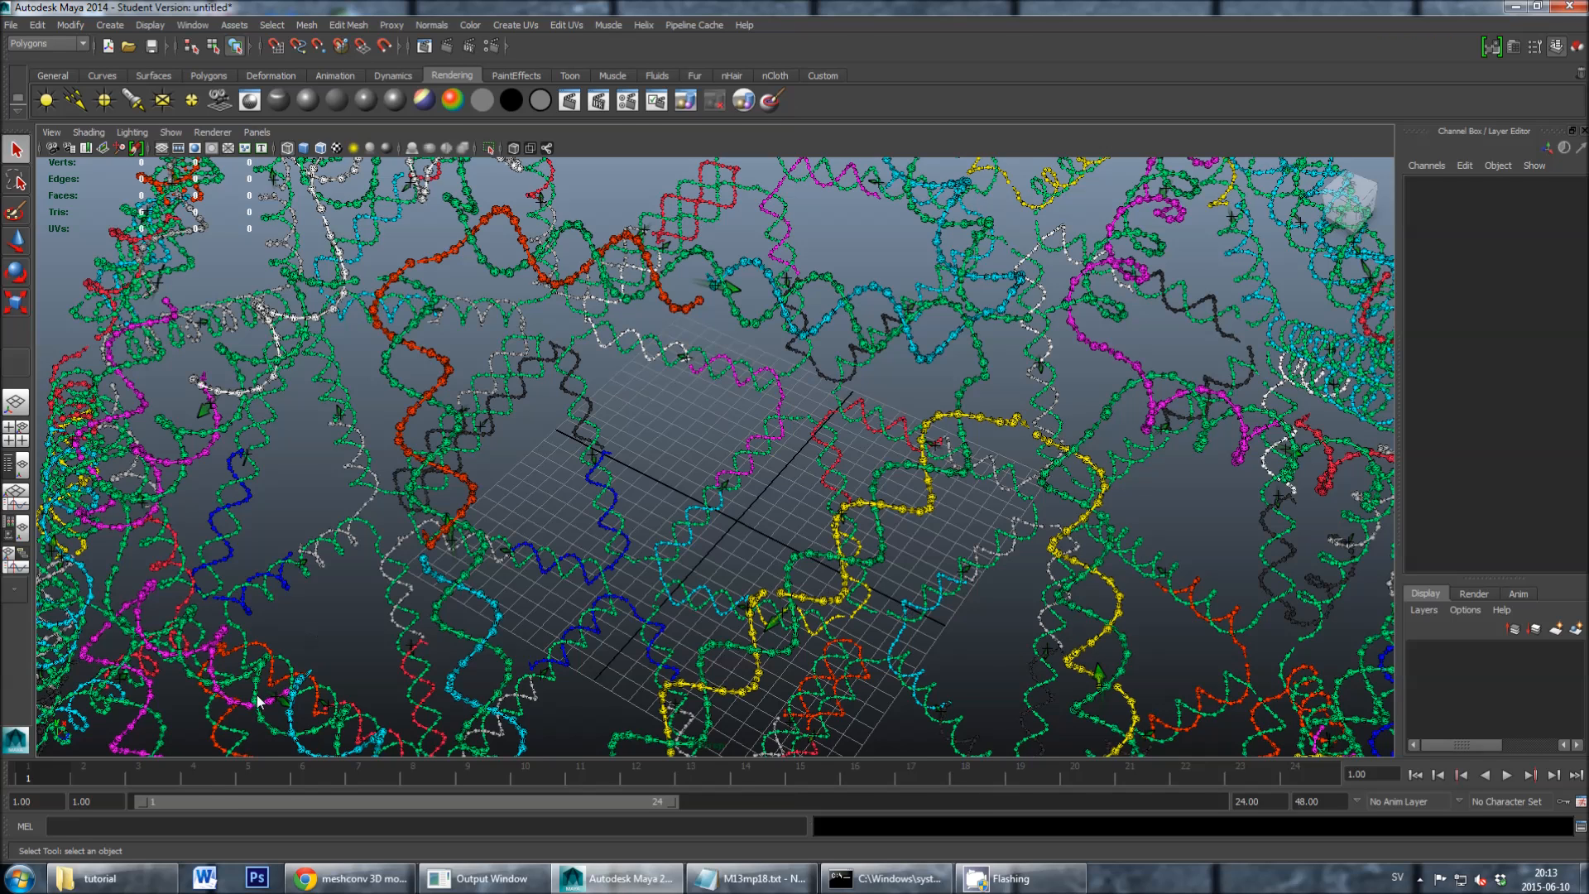
- Switch to the tutorial folder in Windows Explorer and open export.csv in Excel
left_click(138, 887)
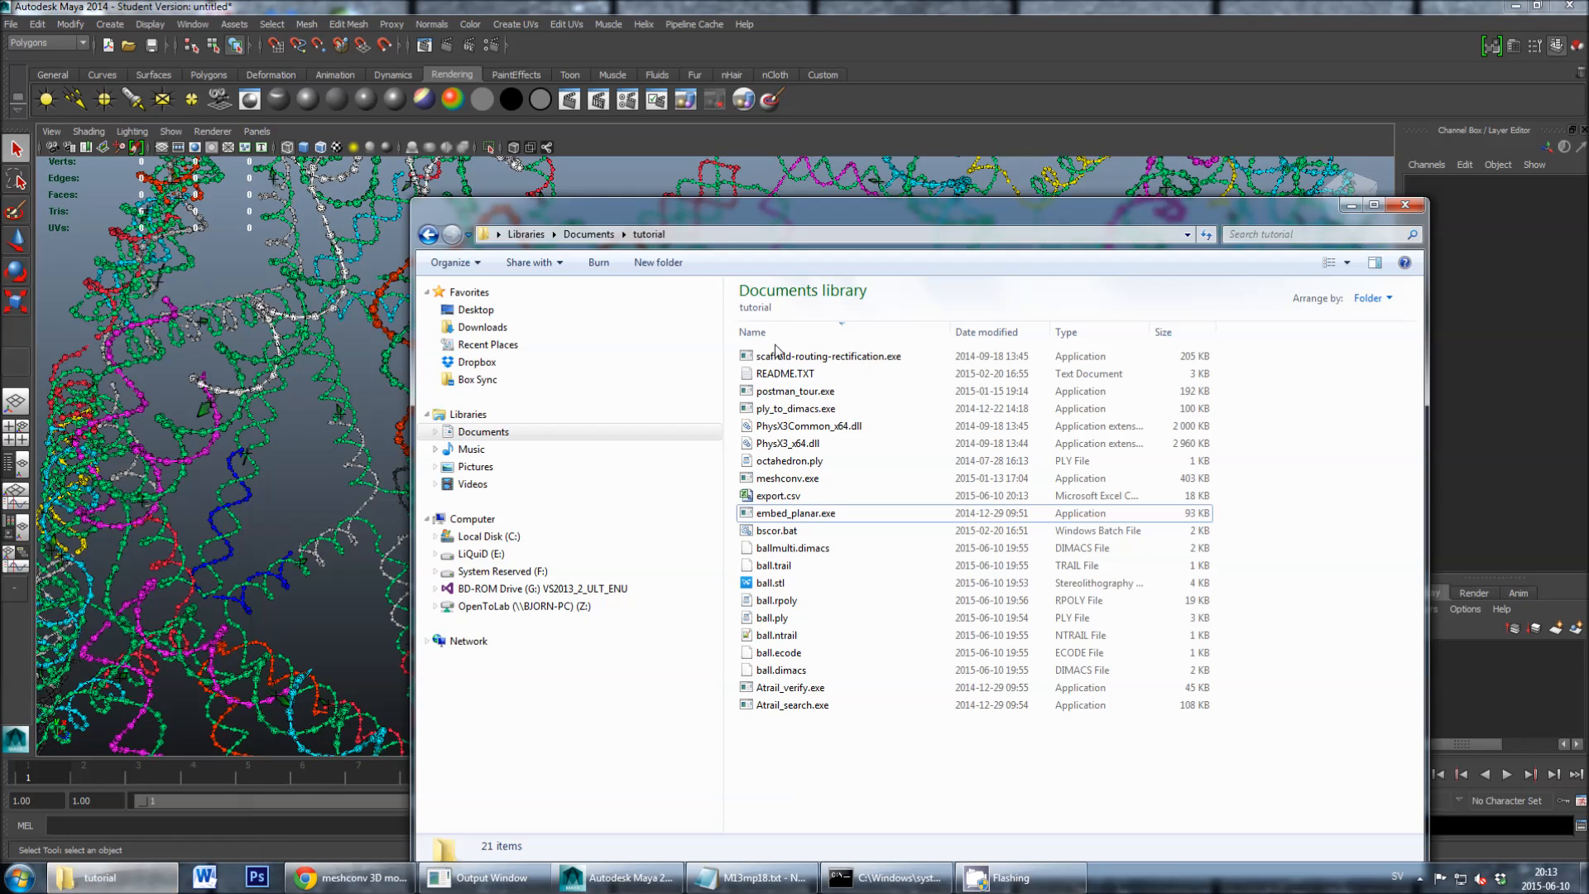
left_click_drag(784, 208, 771, 172)
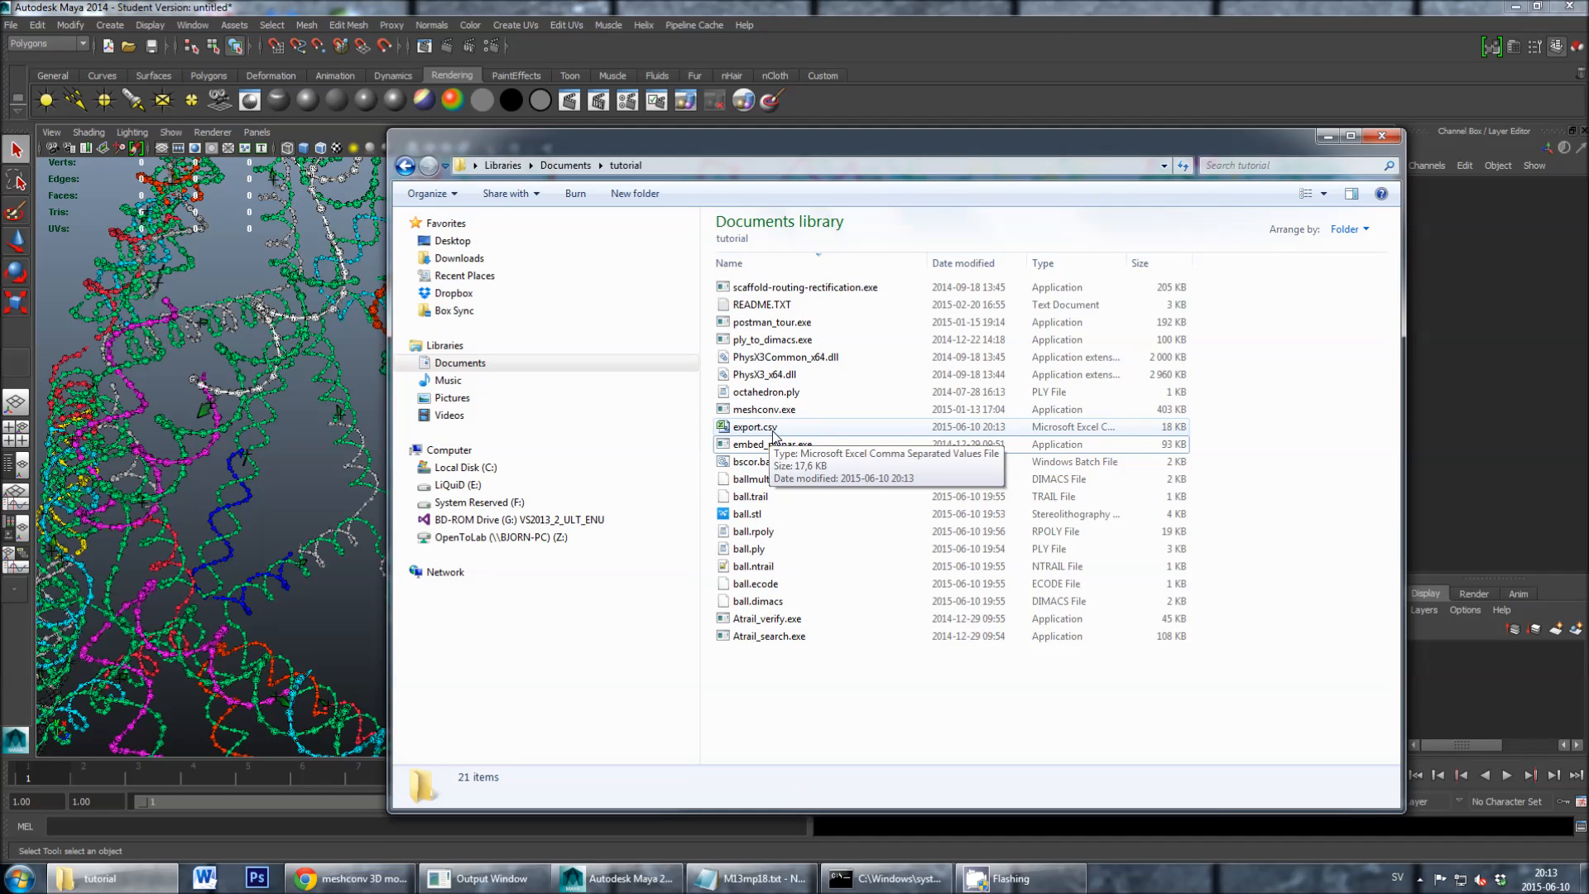
left_click(771, 429)
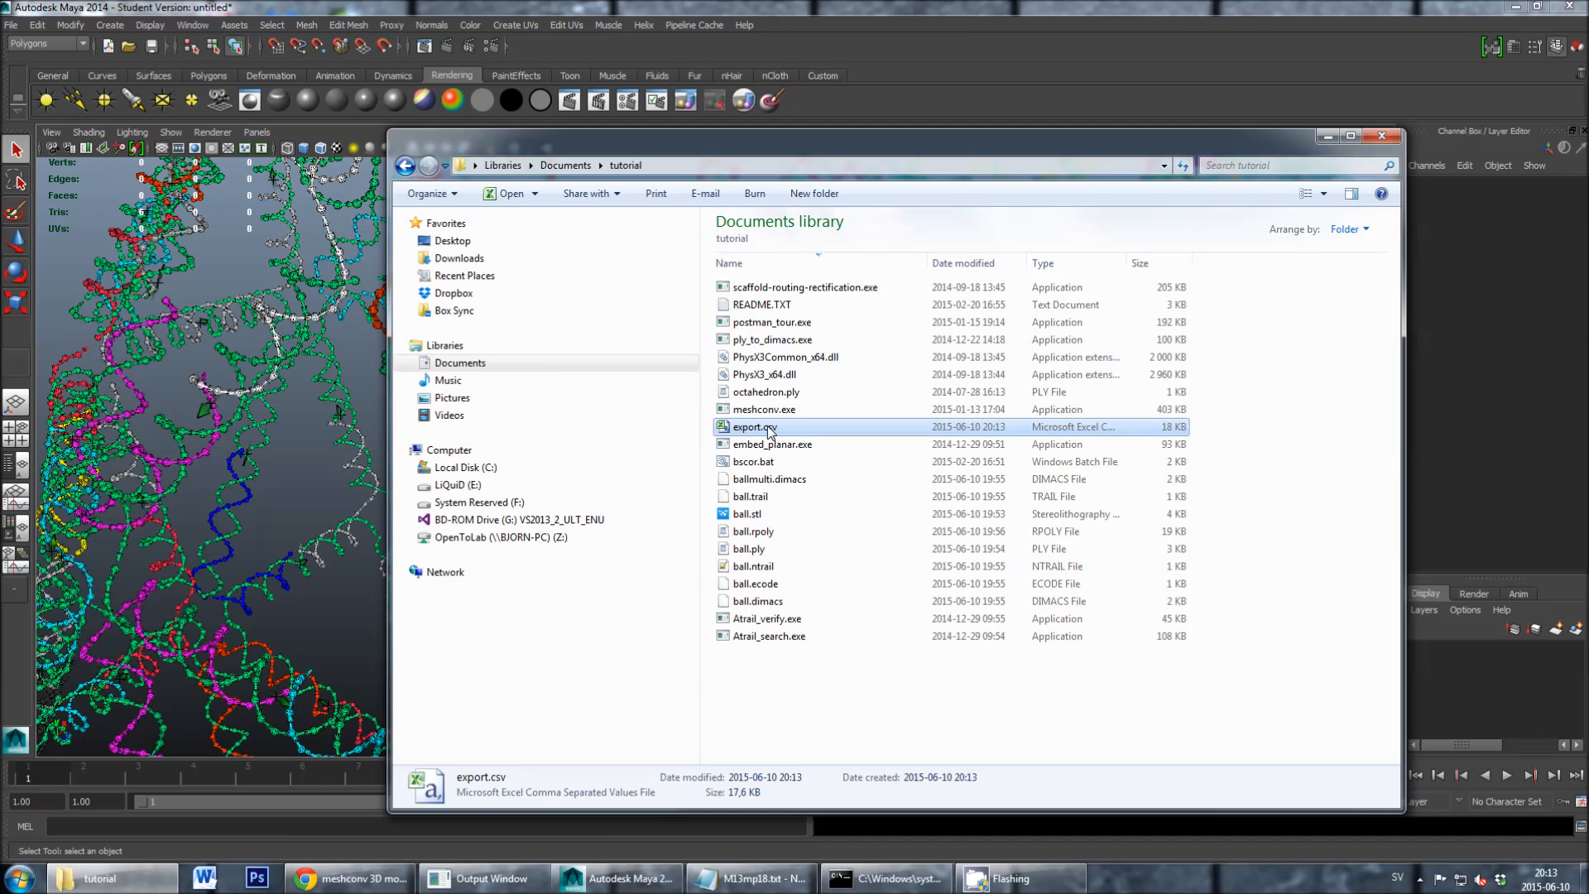
double_click(770, 426)
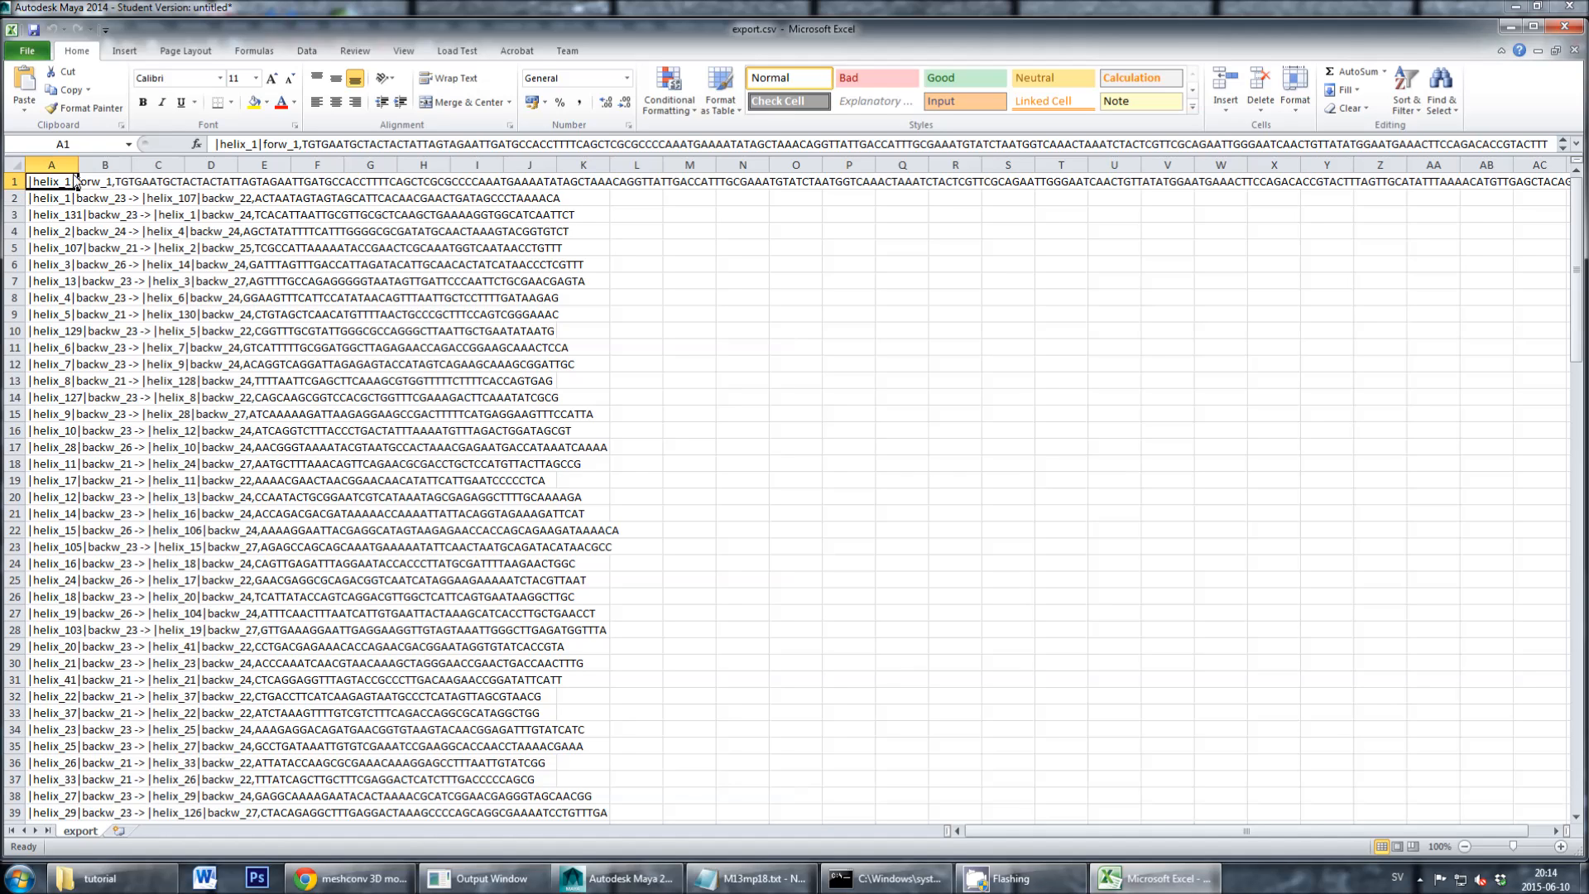
- Clear the scaffold strand's entry in row 1 and split the delimited text in column A into separate columns at the commas
left_click(18, 182)
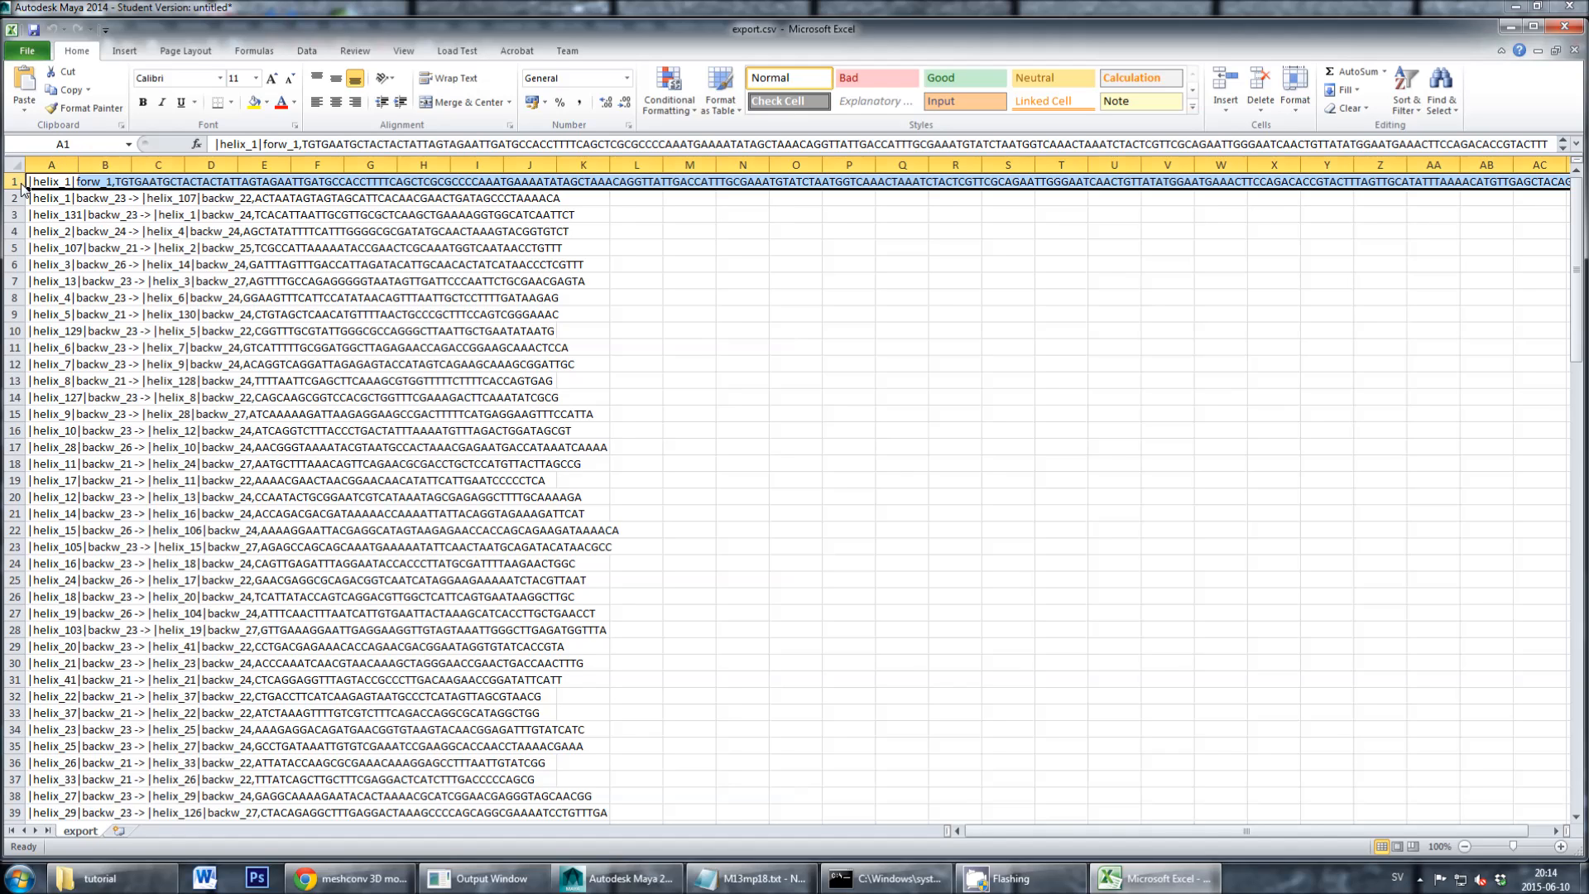
key("Delete")
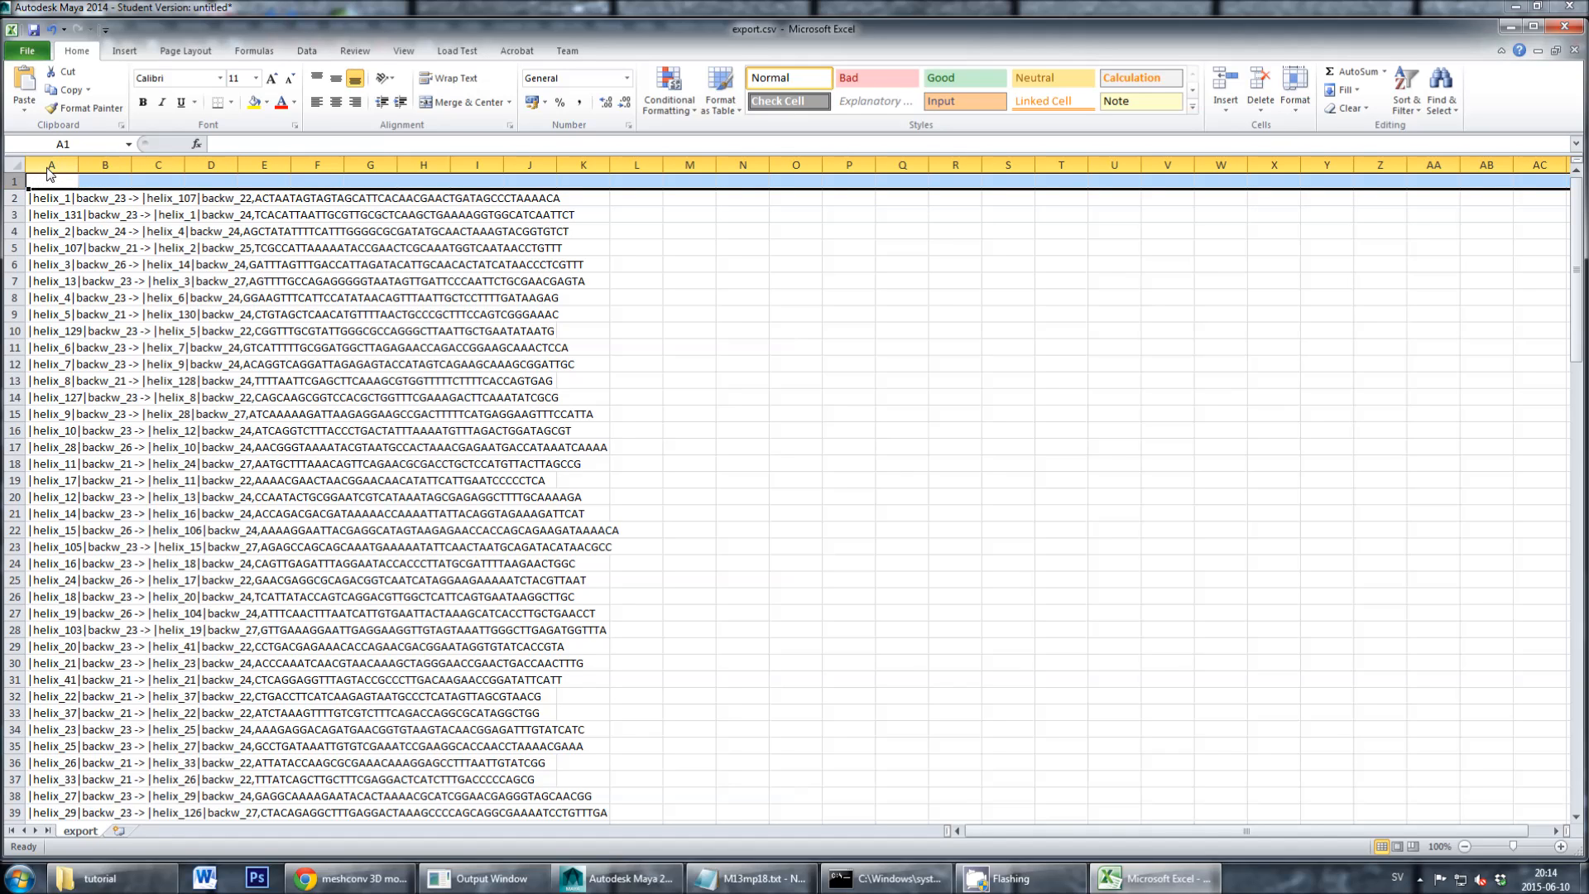
left_click(49, 166)
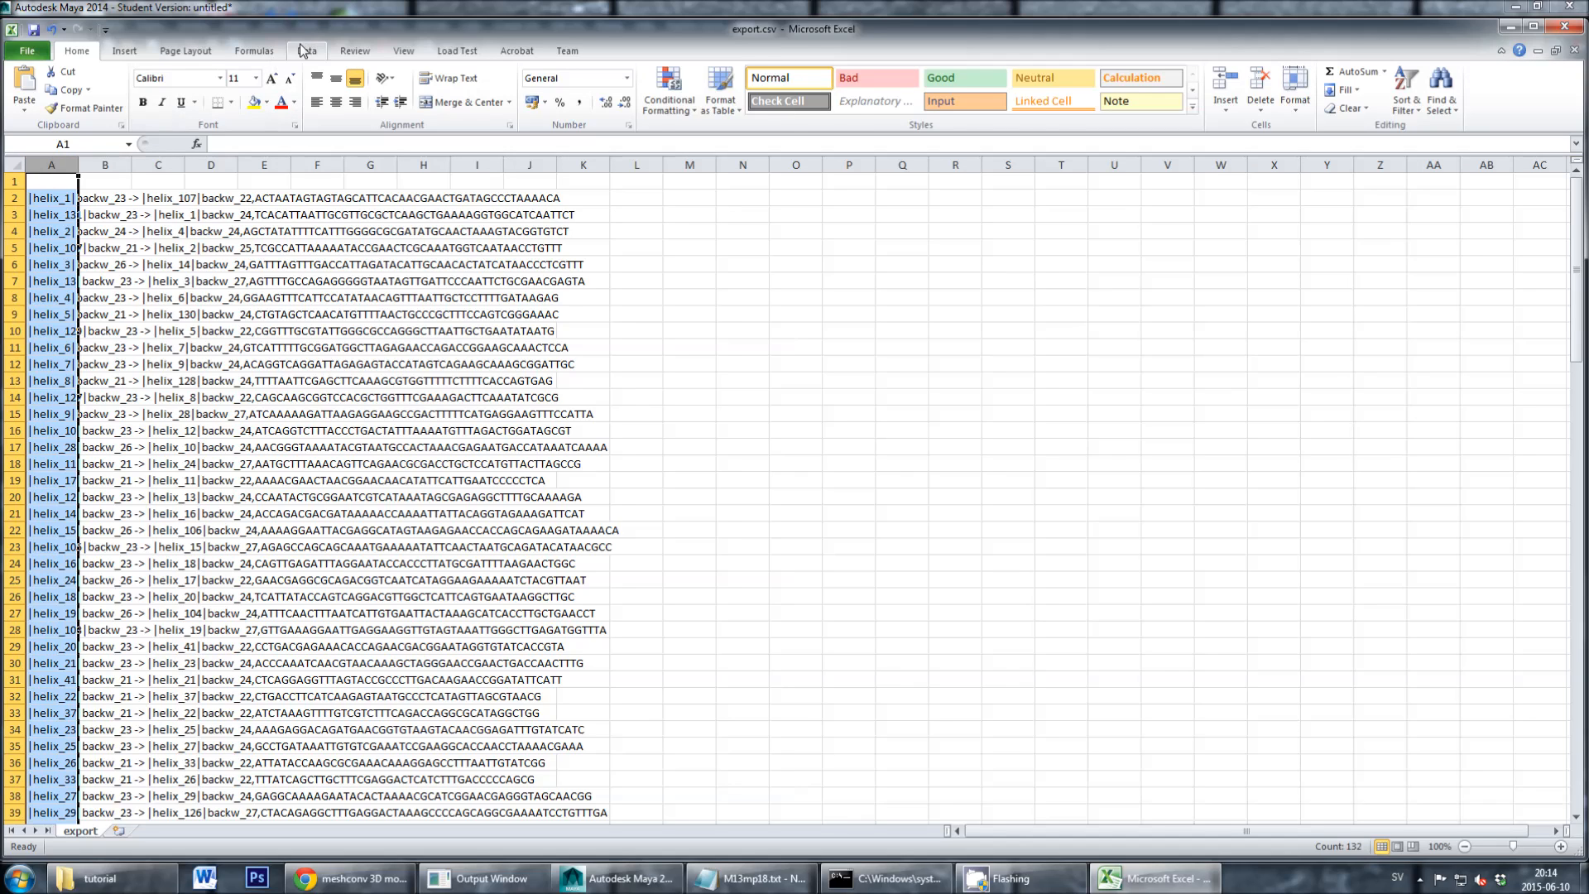
left_click(304, 50)
left_click(543, 87)
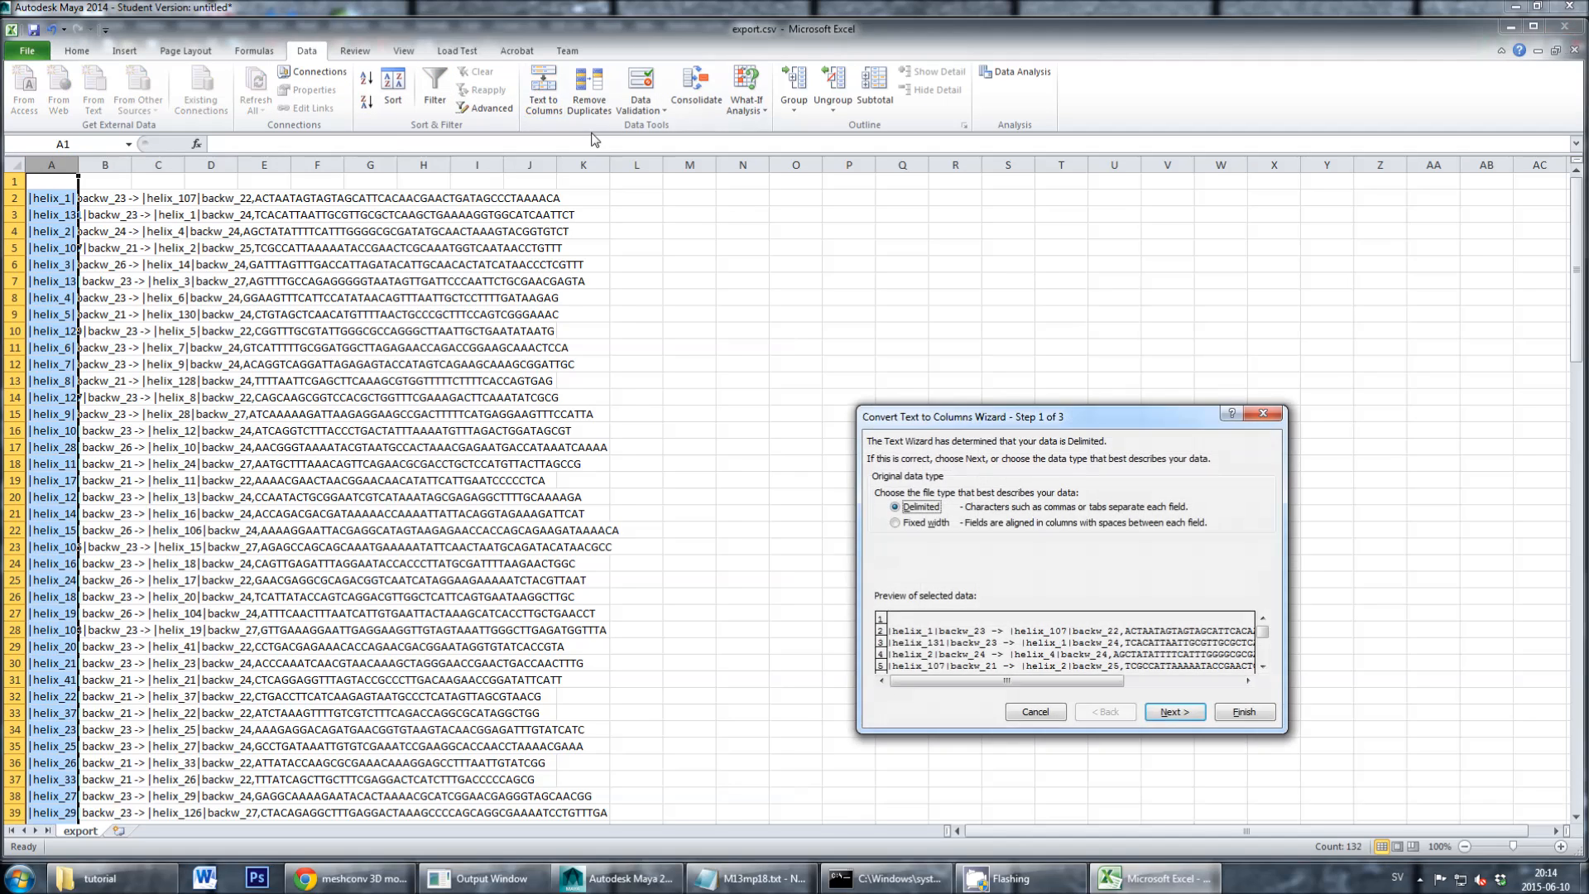
left_click_drag(924, 420, 642, 311)
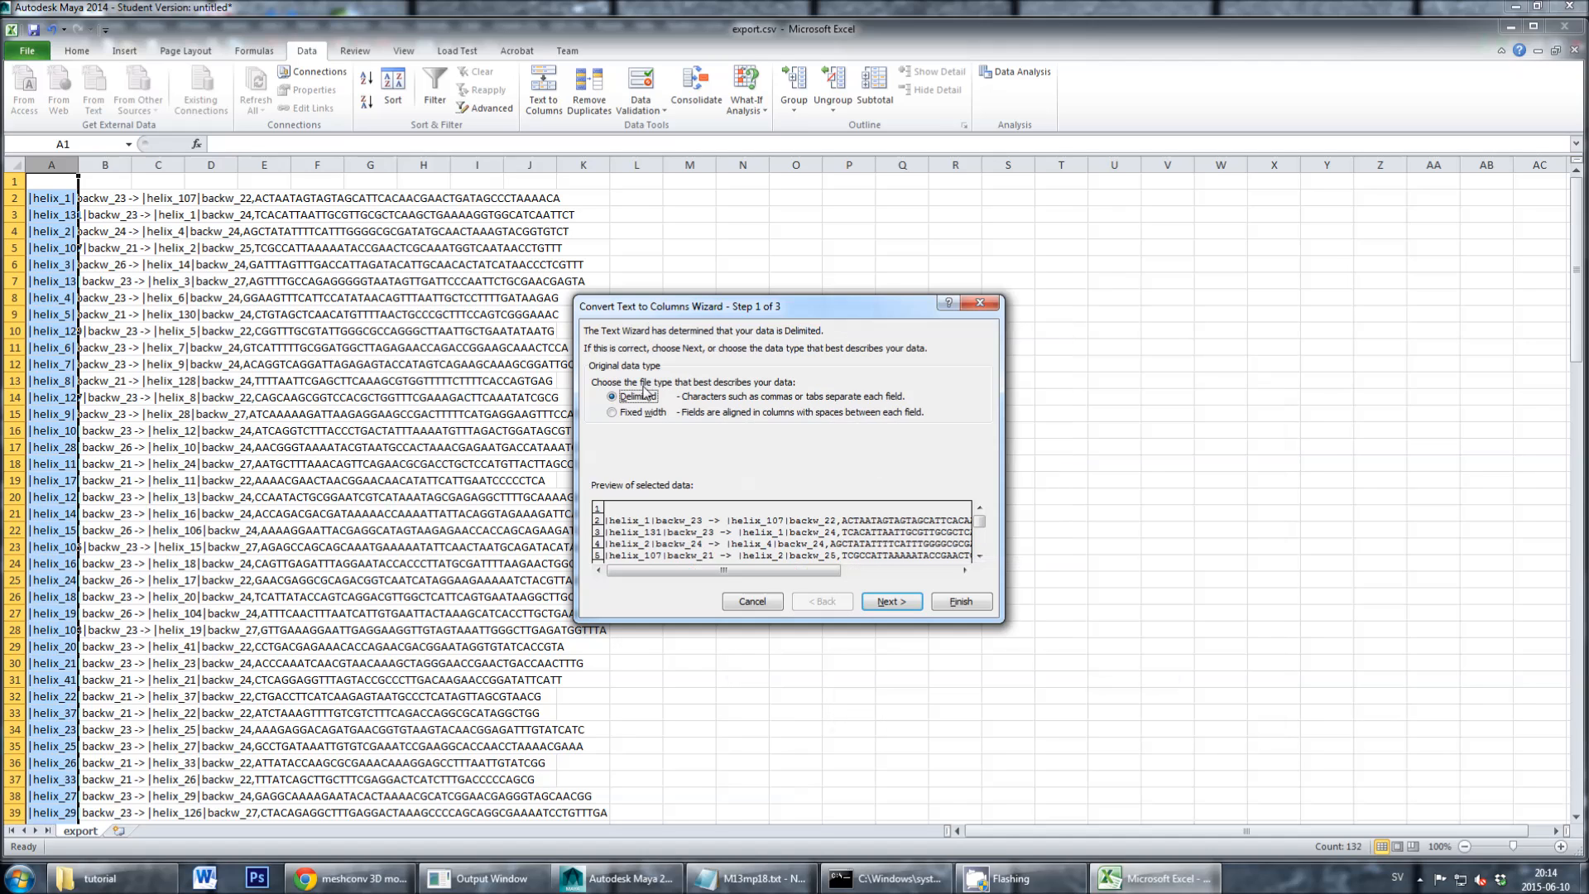
left_click(882, 602)
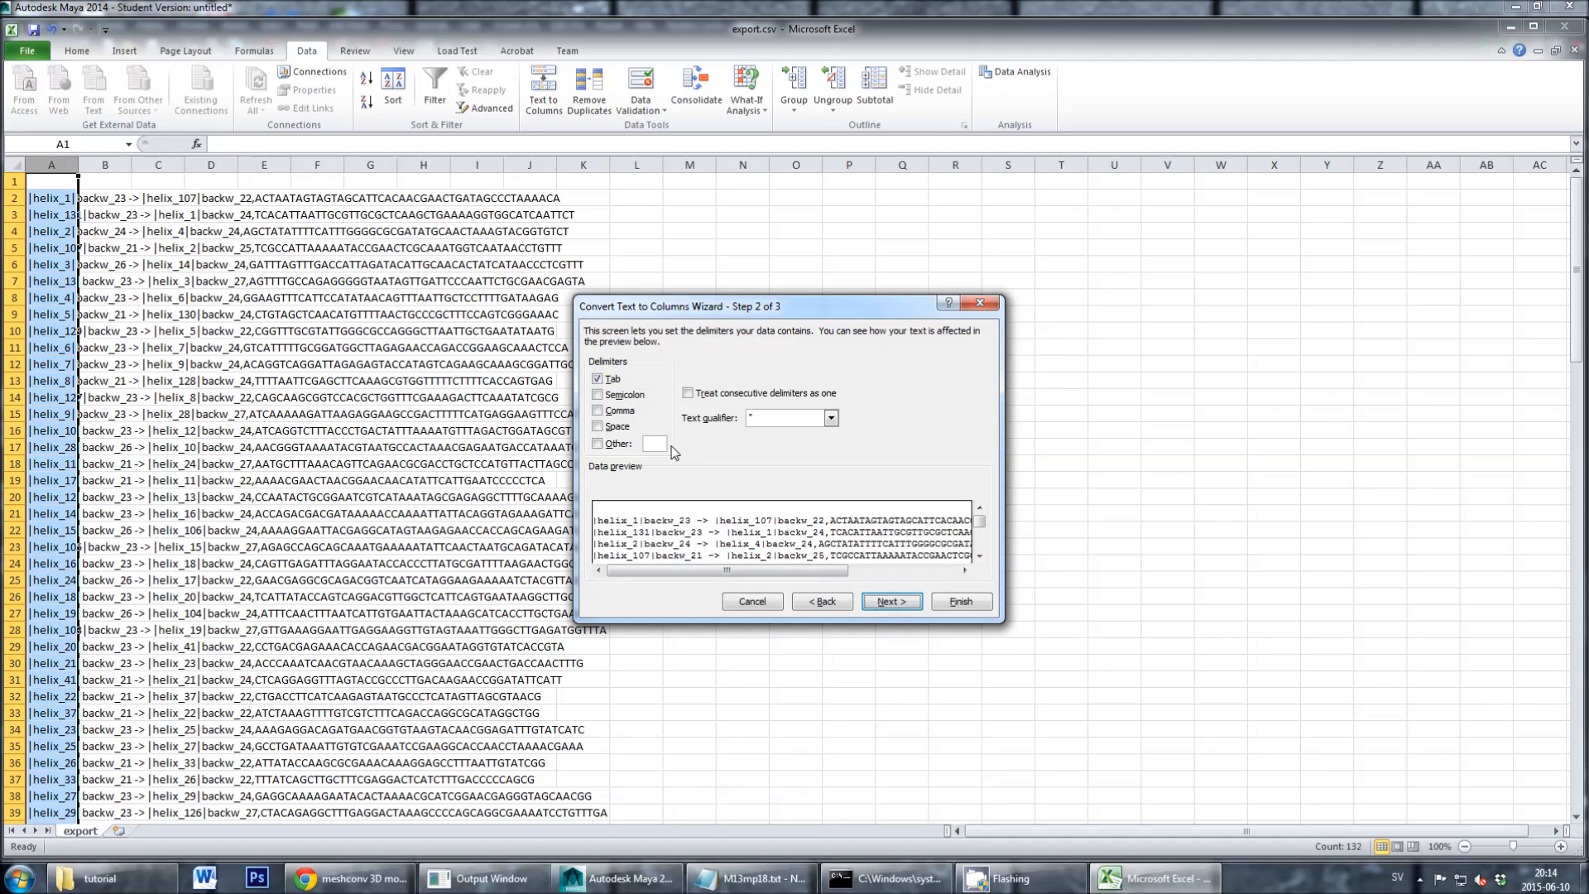
left_click(619, 411)
left_click(951, 603)
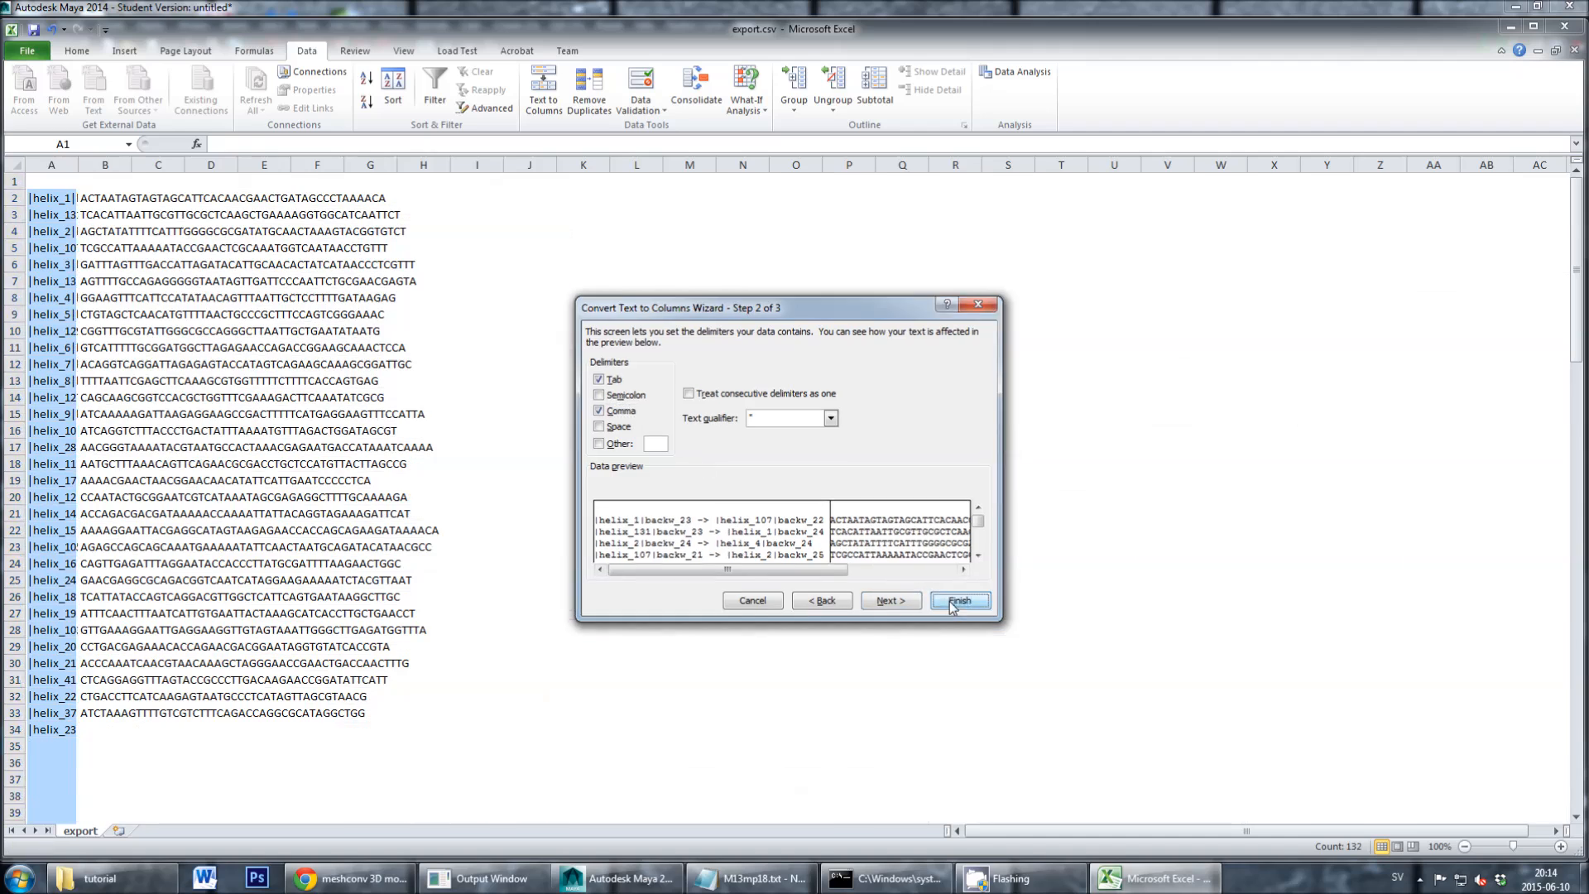
- Fit columns A and B to their contents and review the staple strand names and sequences, selecting the first sequence in B2
double_click(77, 165)
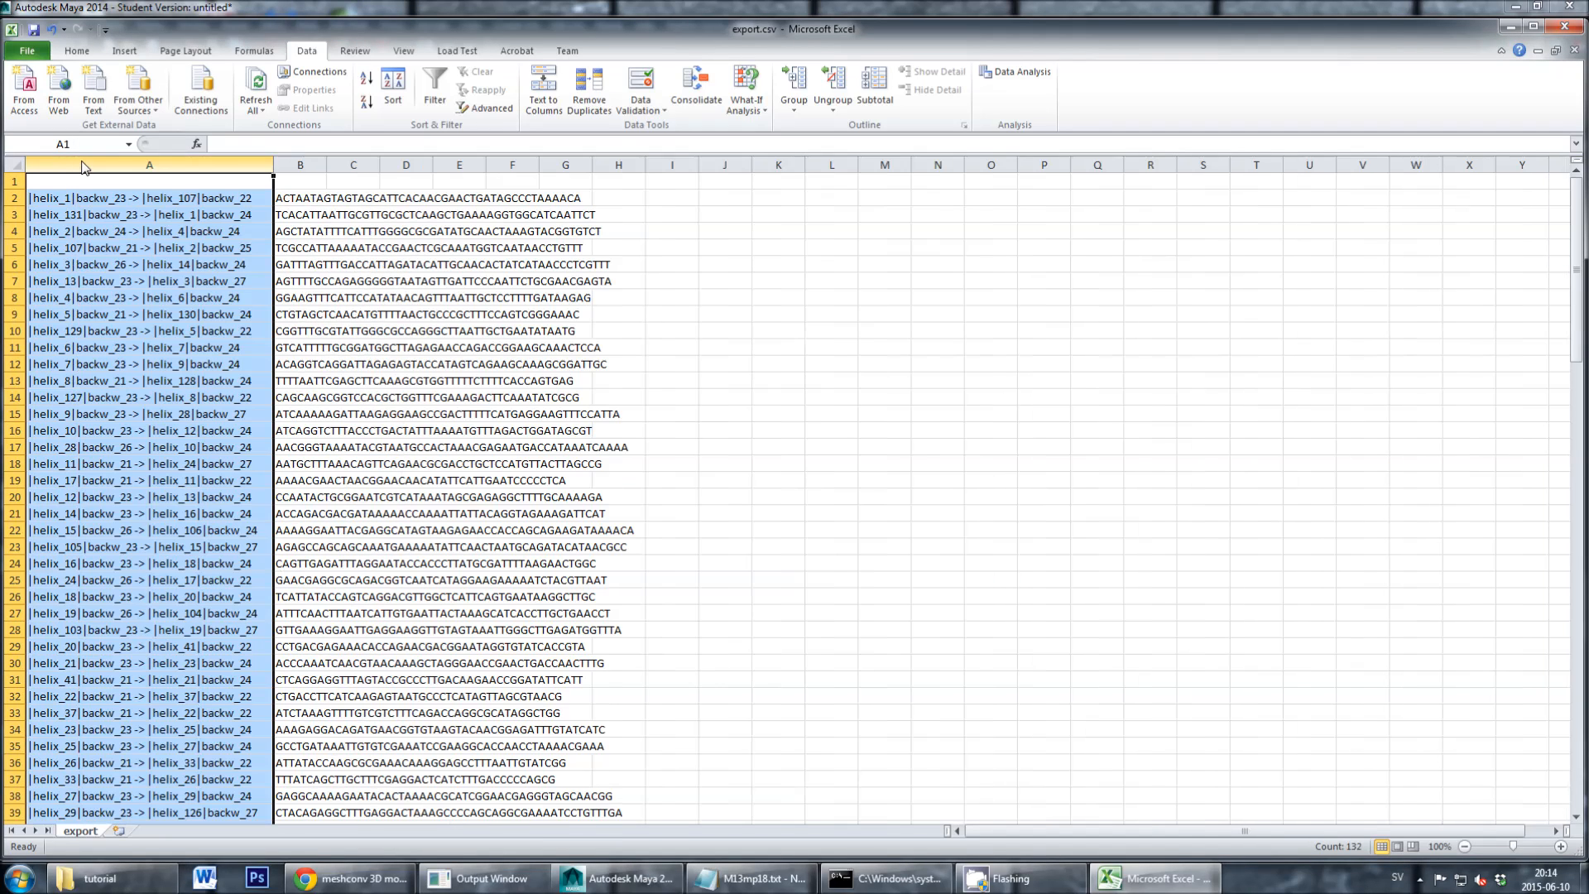
double_click(327, 165)
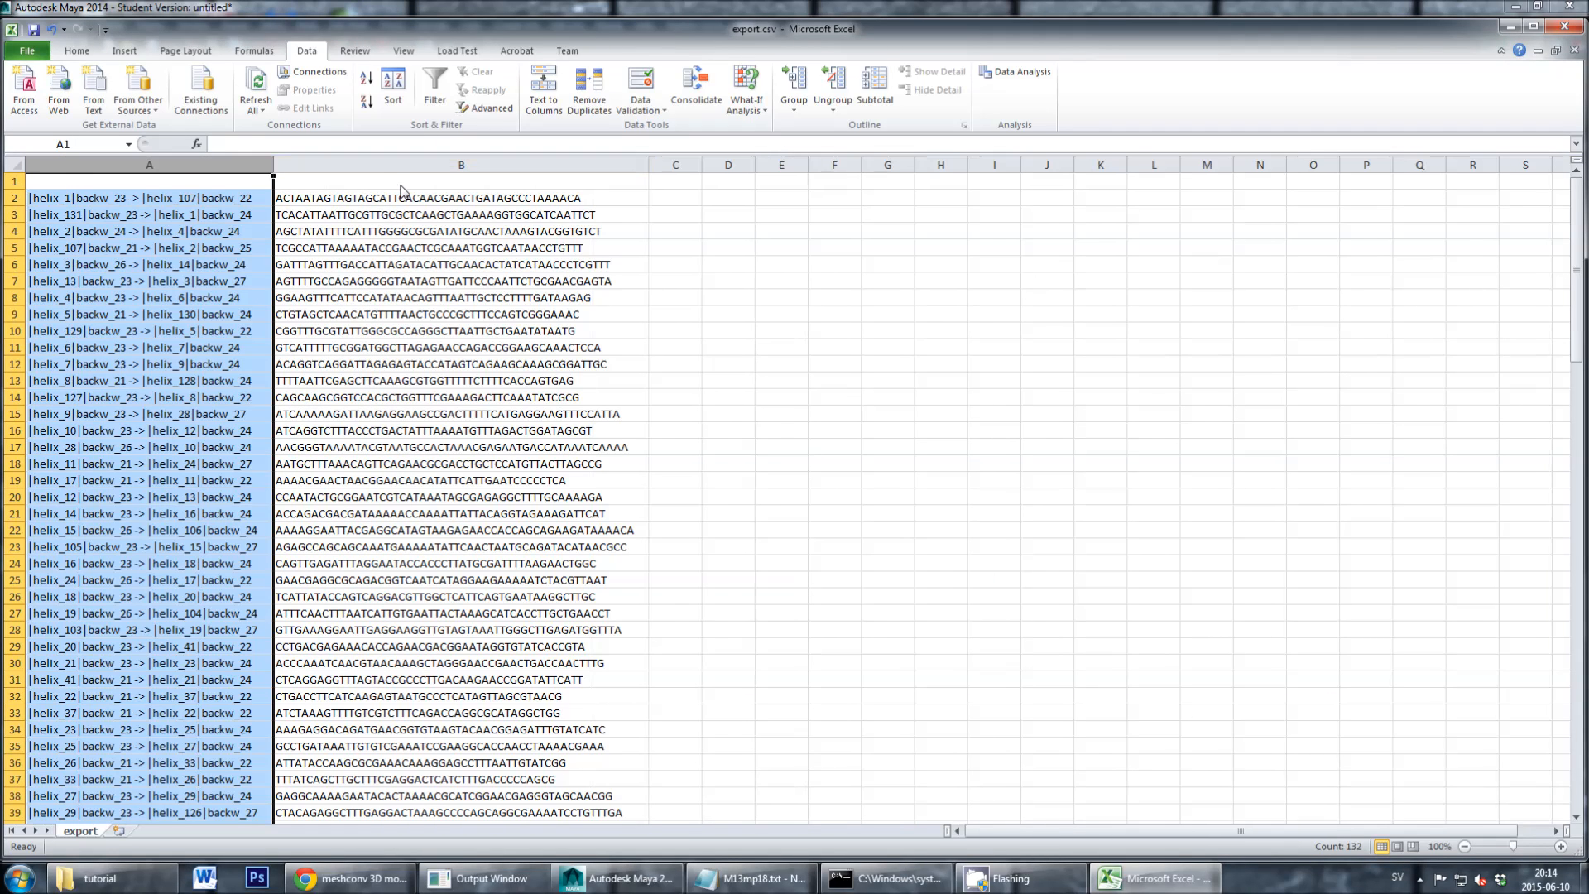
scroll(265, 248, "down", 4)
scroll(238, 269, "up", 4)
left_click(231, 206)
left_click(306, 204)
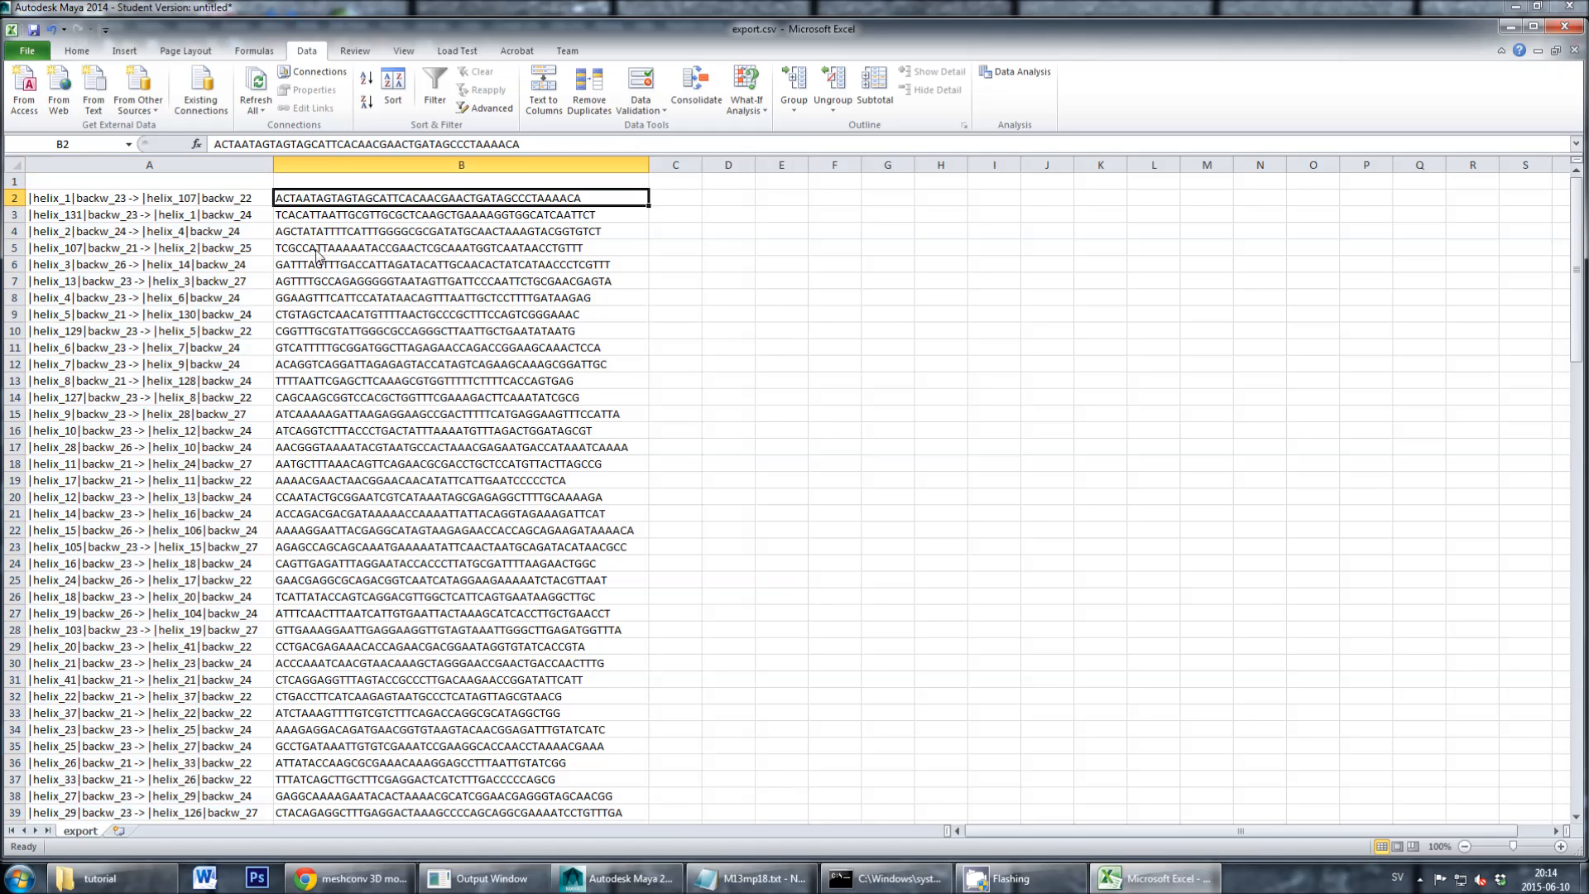